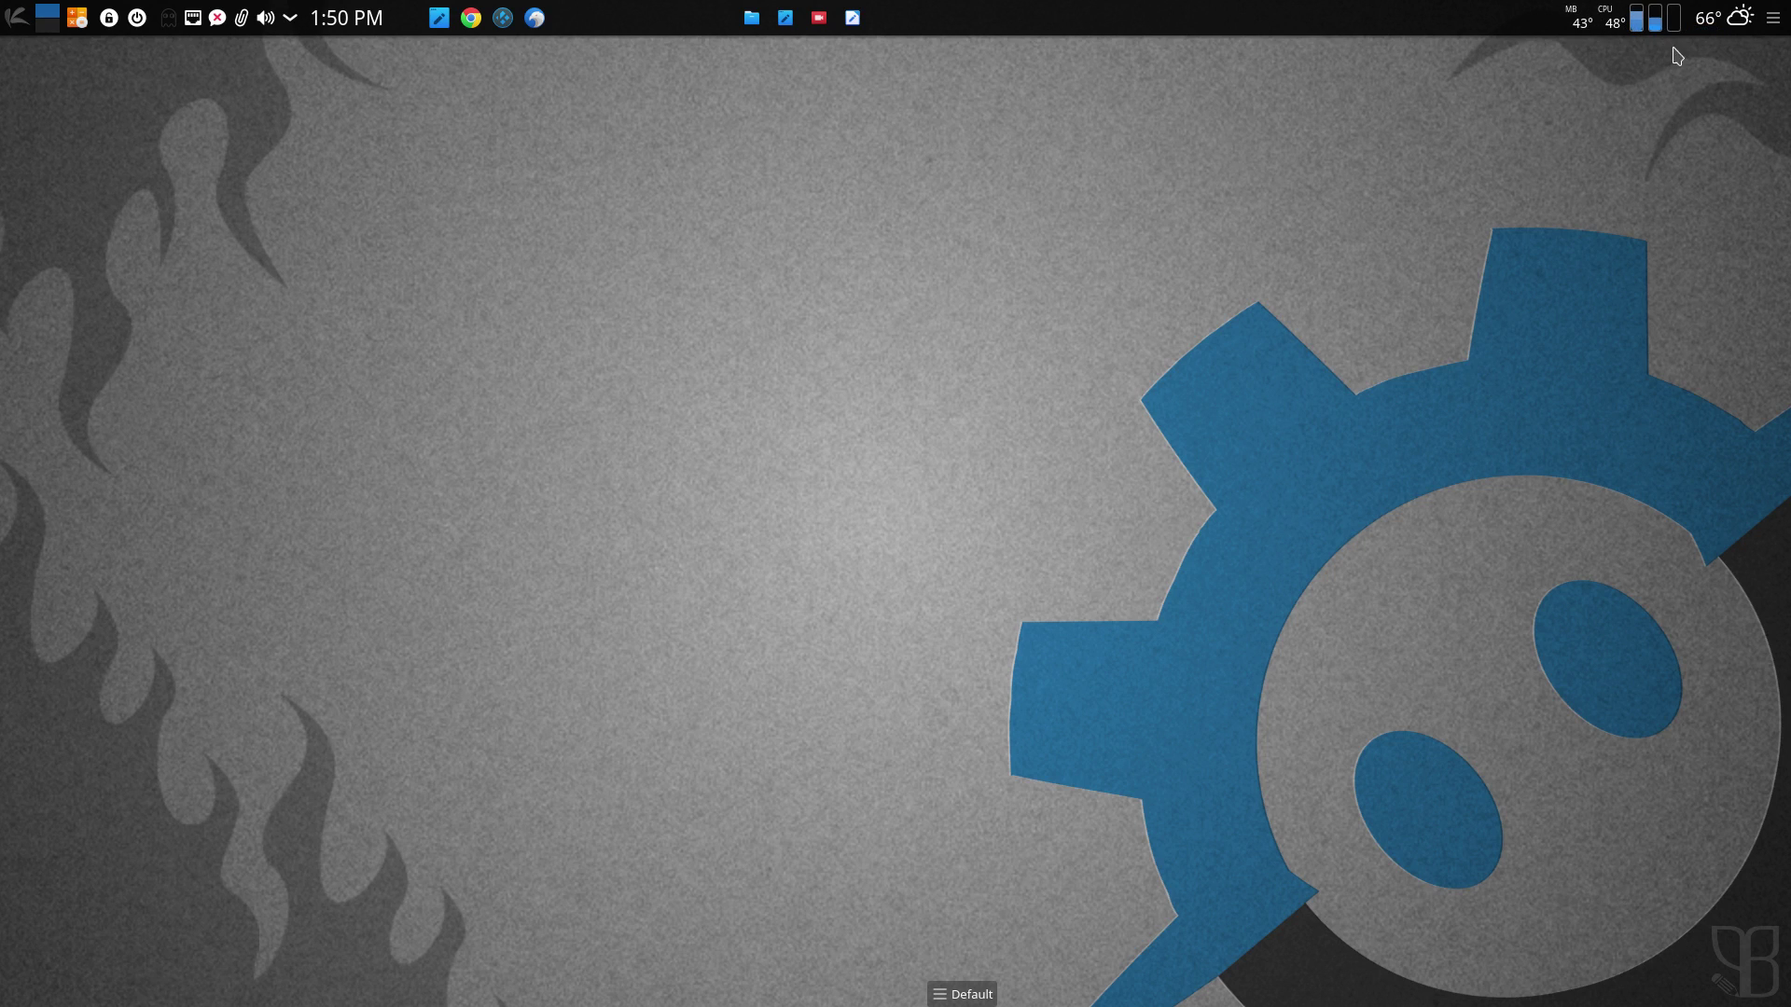
Browse the online panel widget downloader, sorted by most downloads.
click(1773, 20)
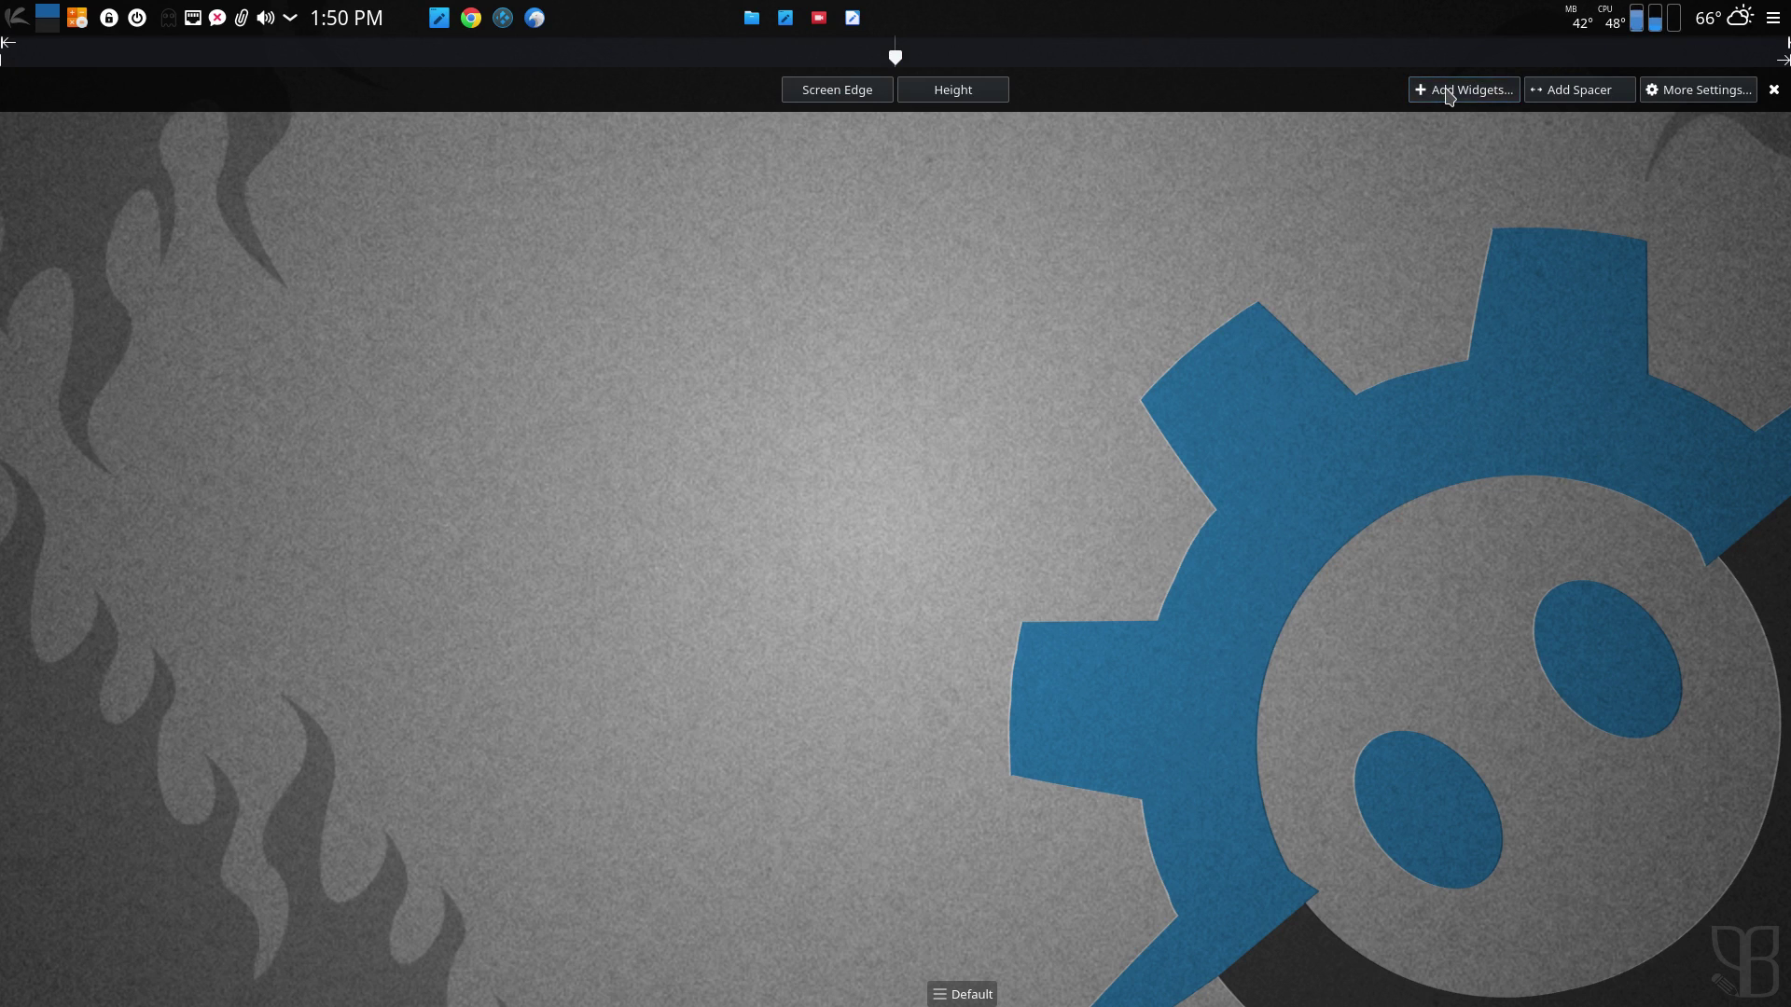
click(1449, 91)
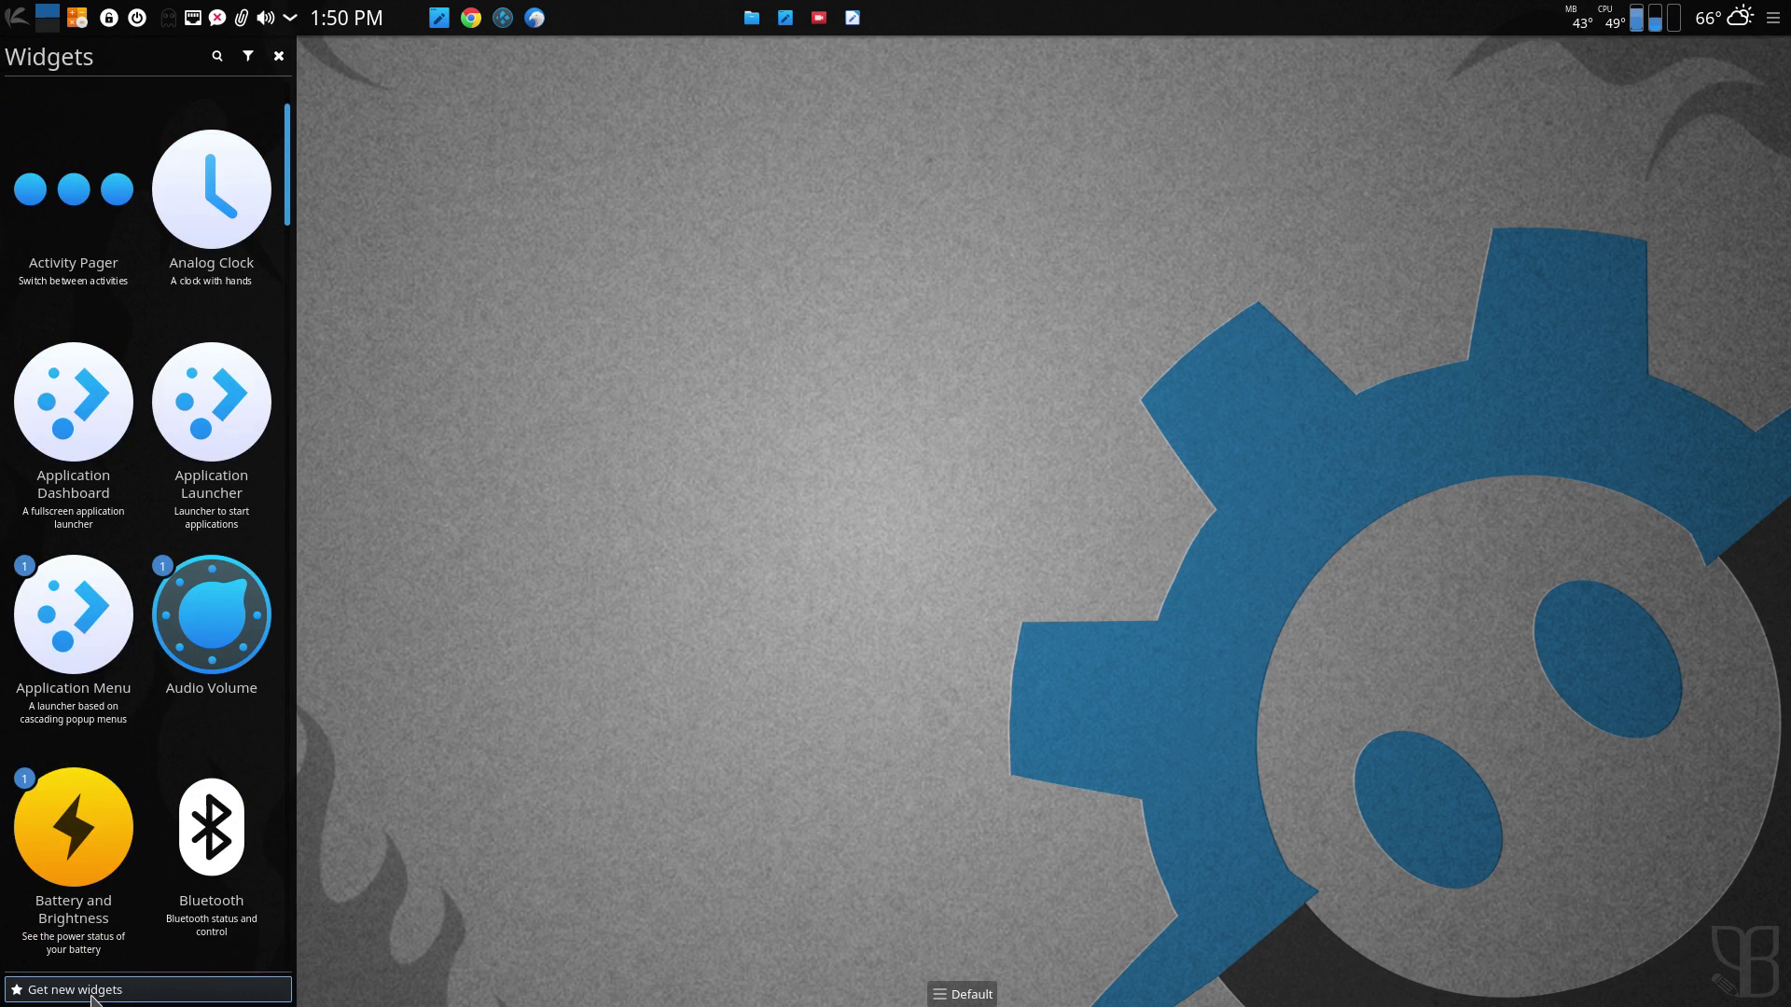
click(92, 994)
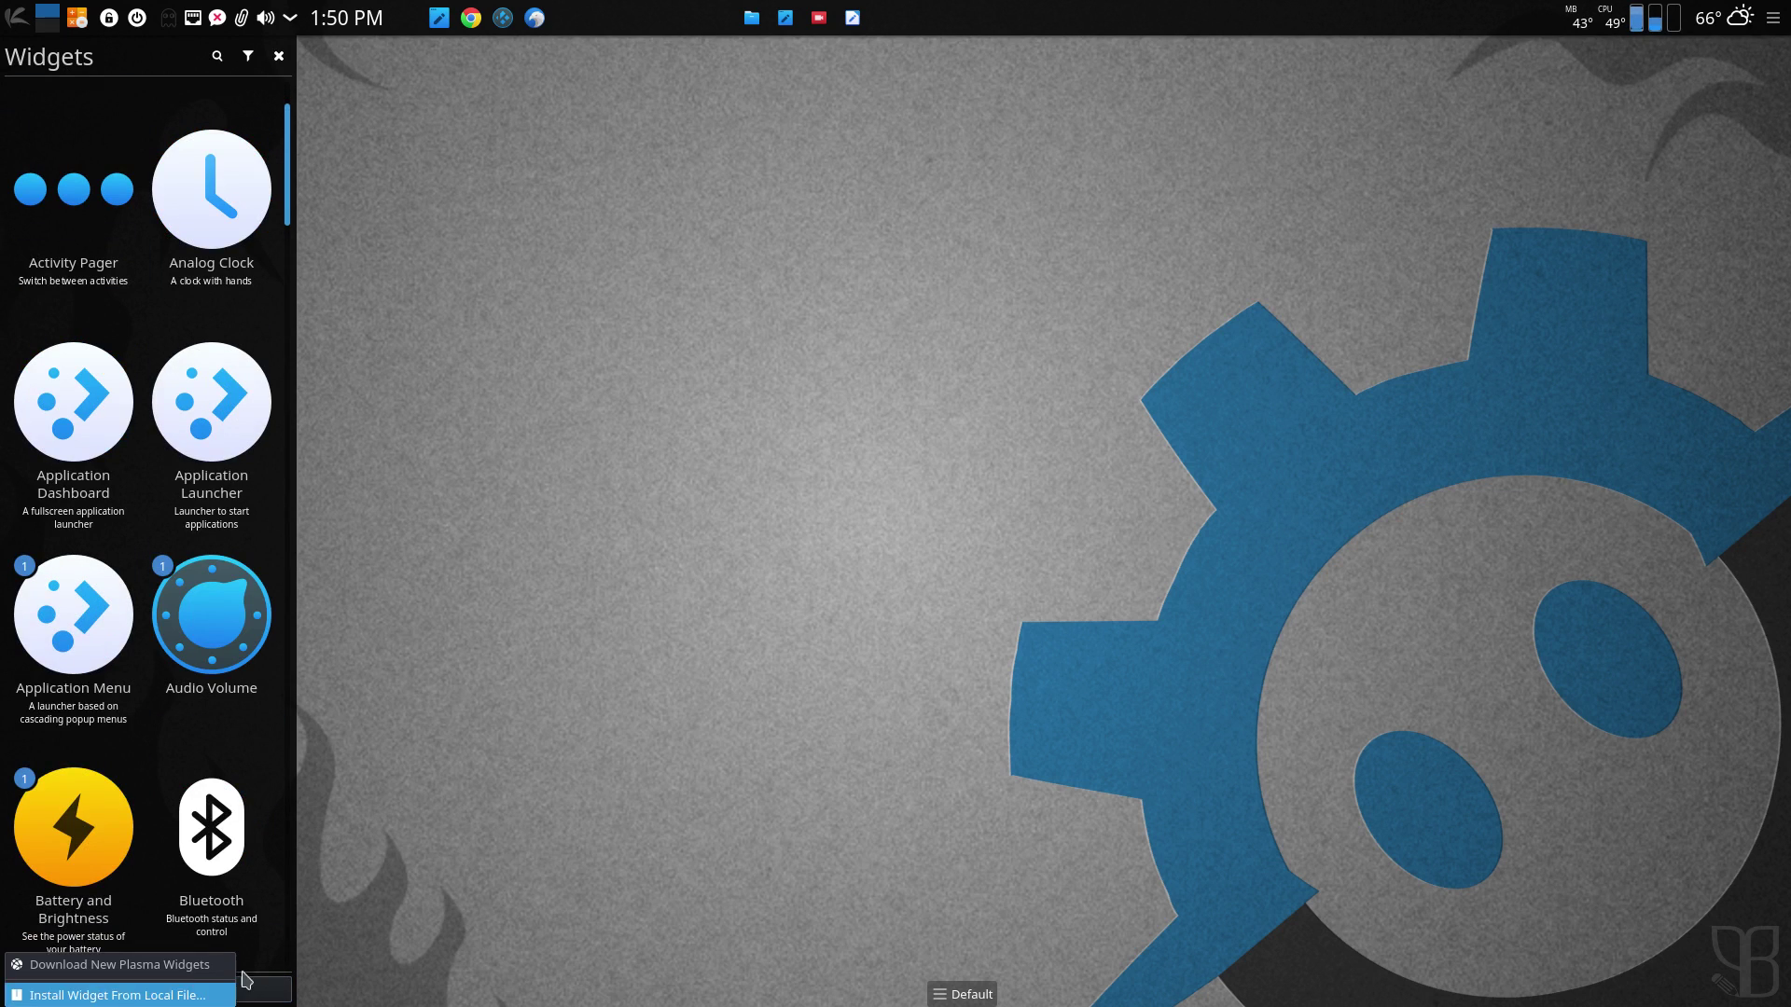
click(159, 966)
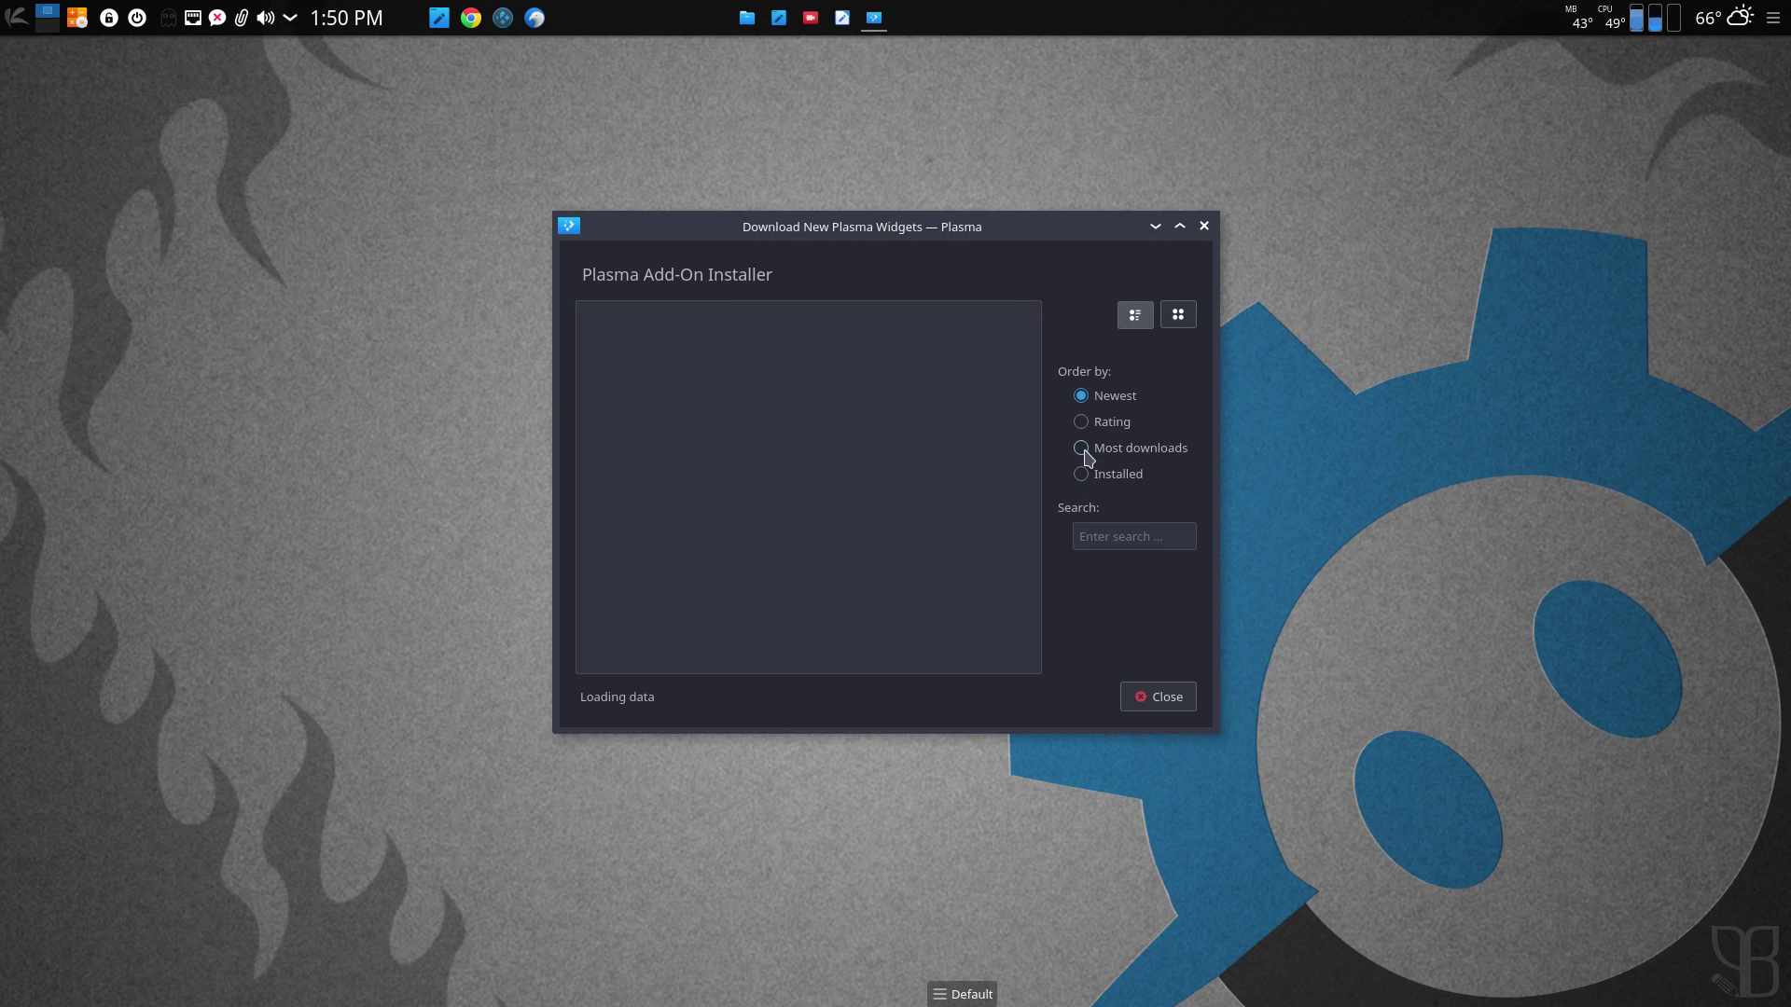
click(1084, 452)
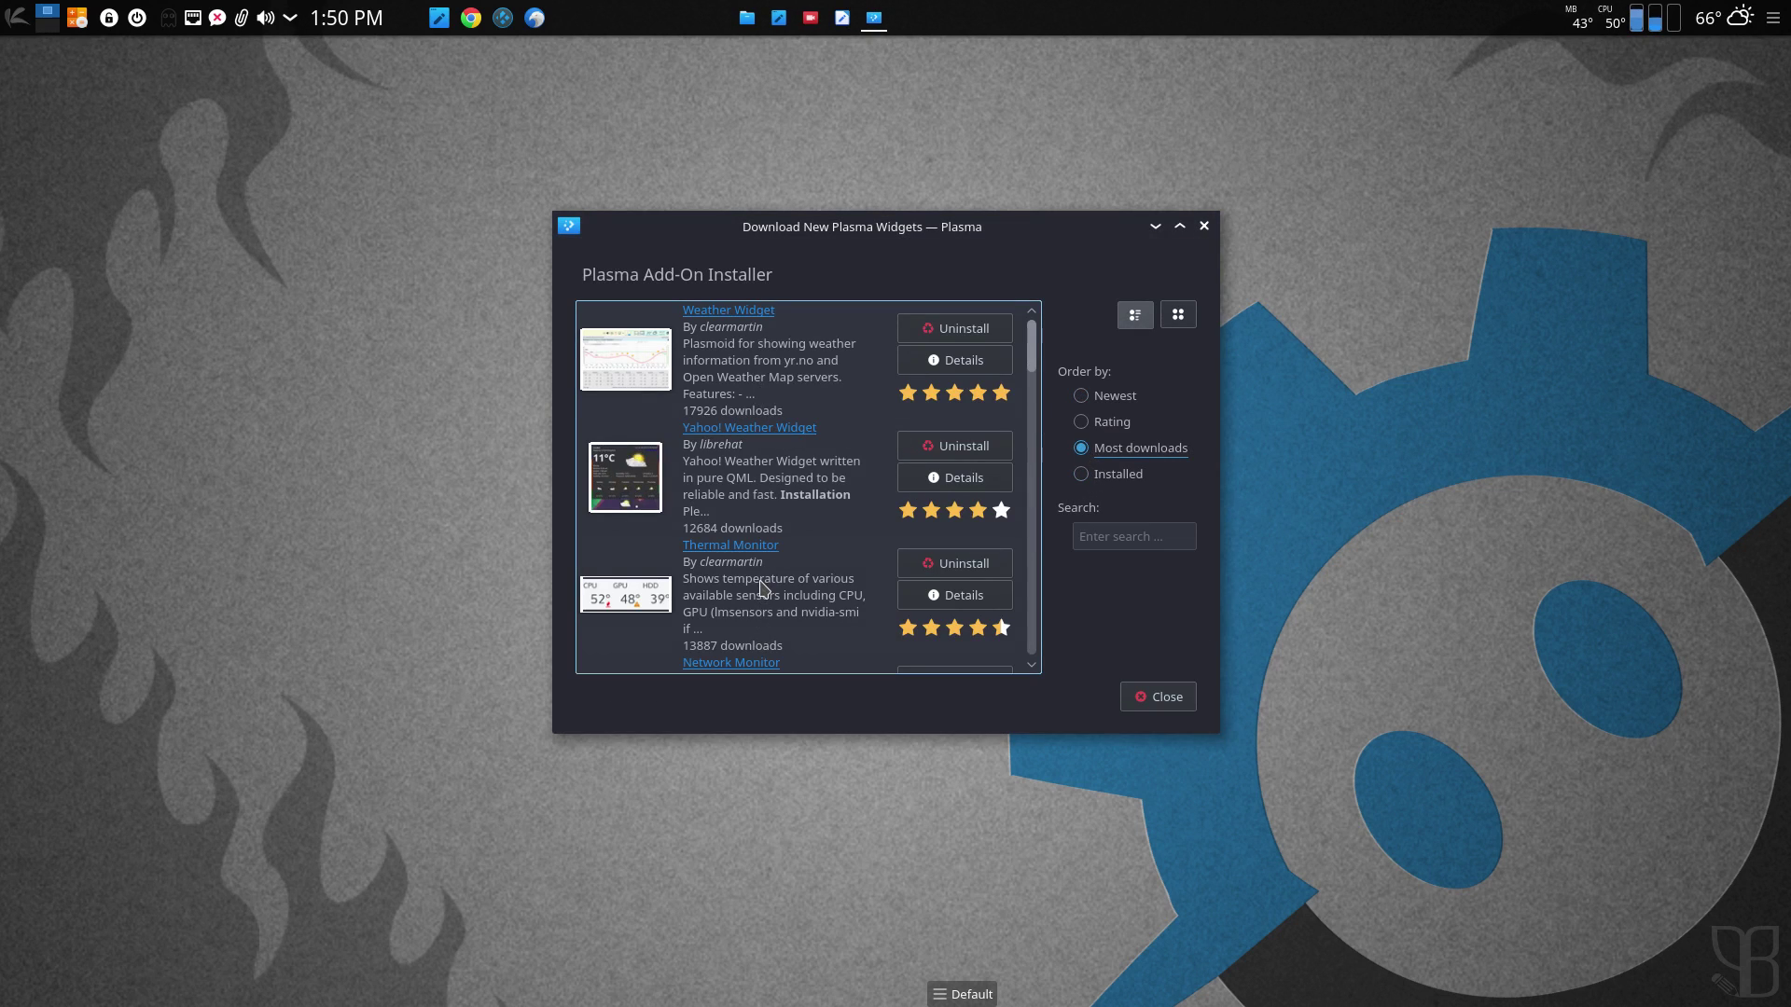
scroll(760, 586, down, 1)
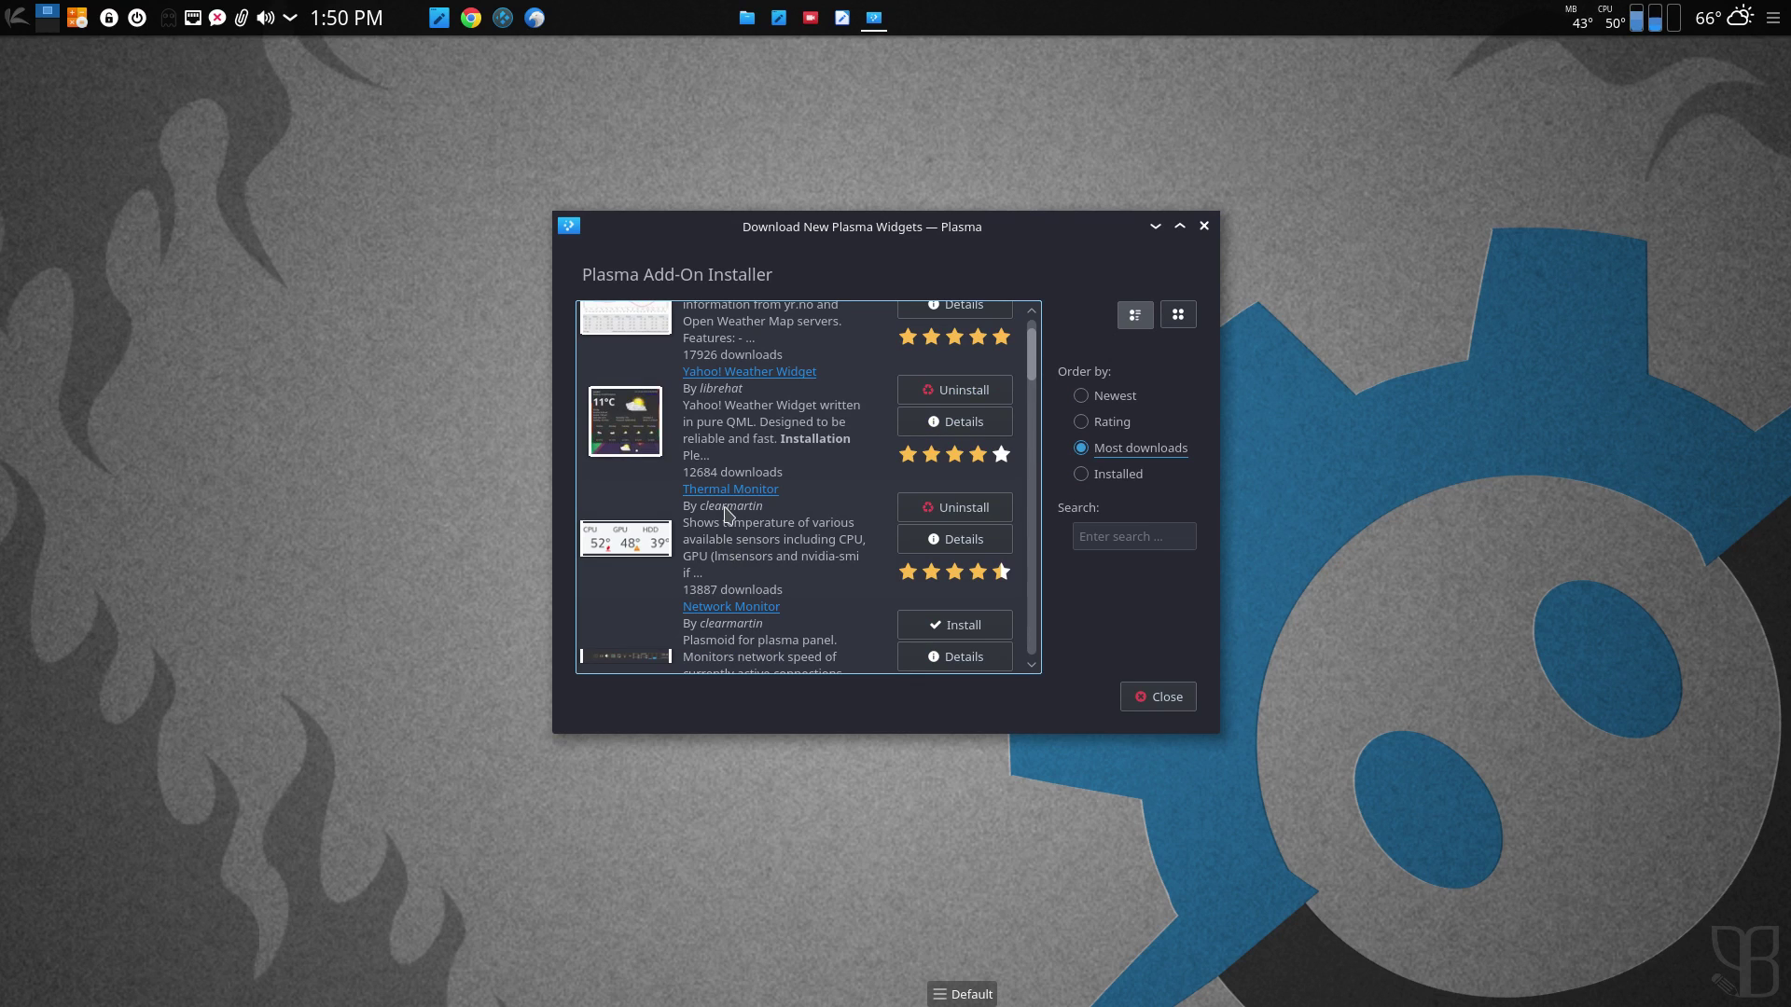
Close the widget downloader and bring the Calligra Words document forward.
click(1165, 701)
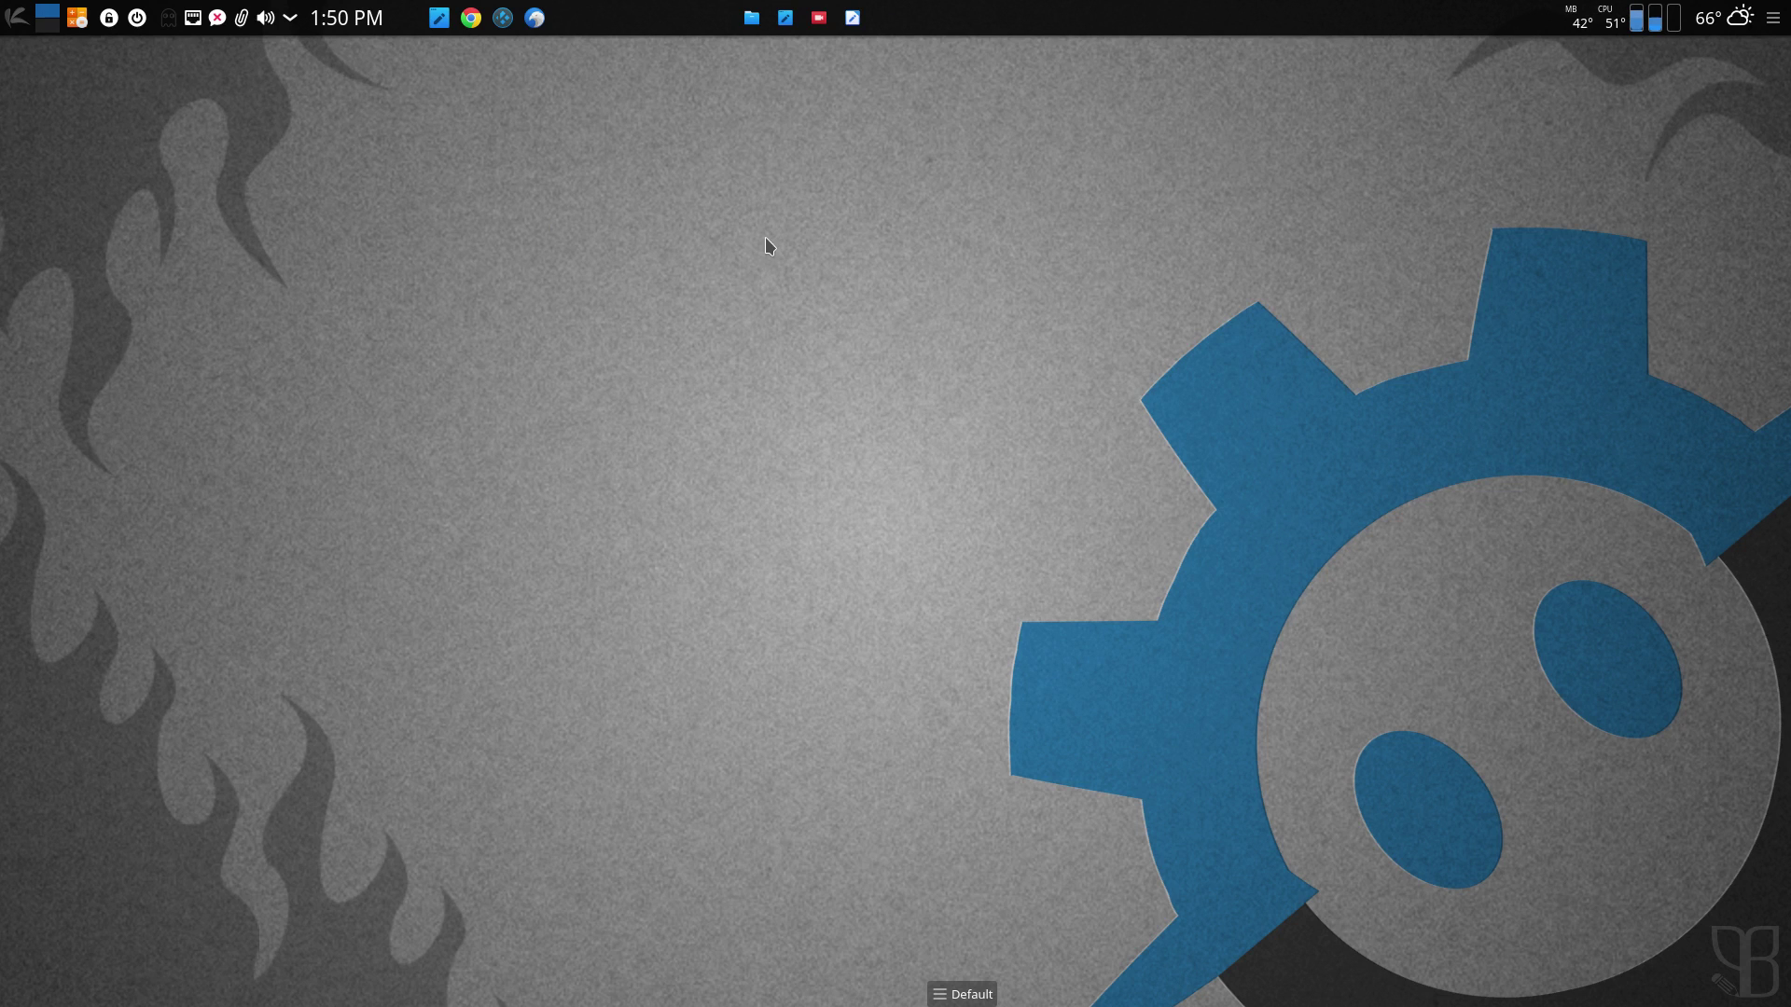
click(785, 18)
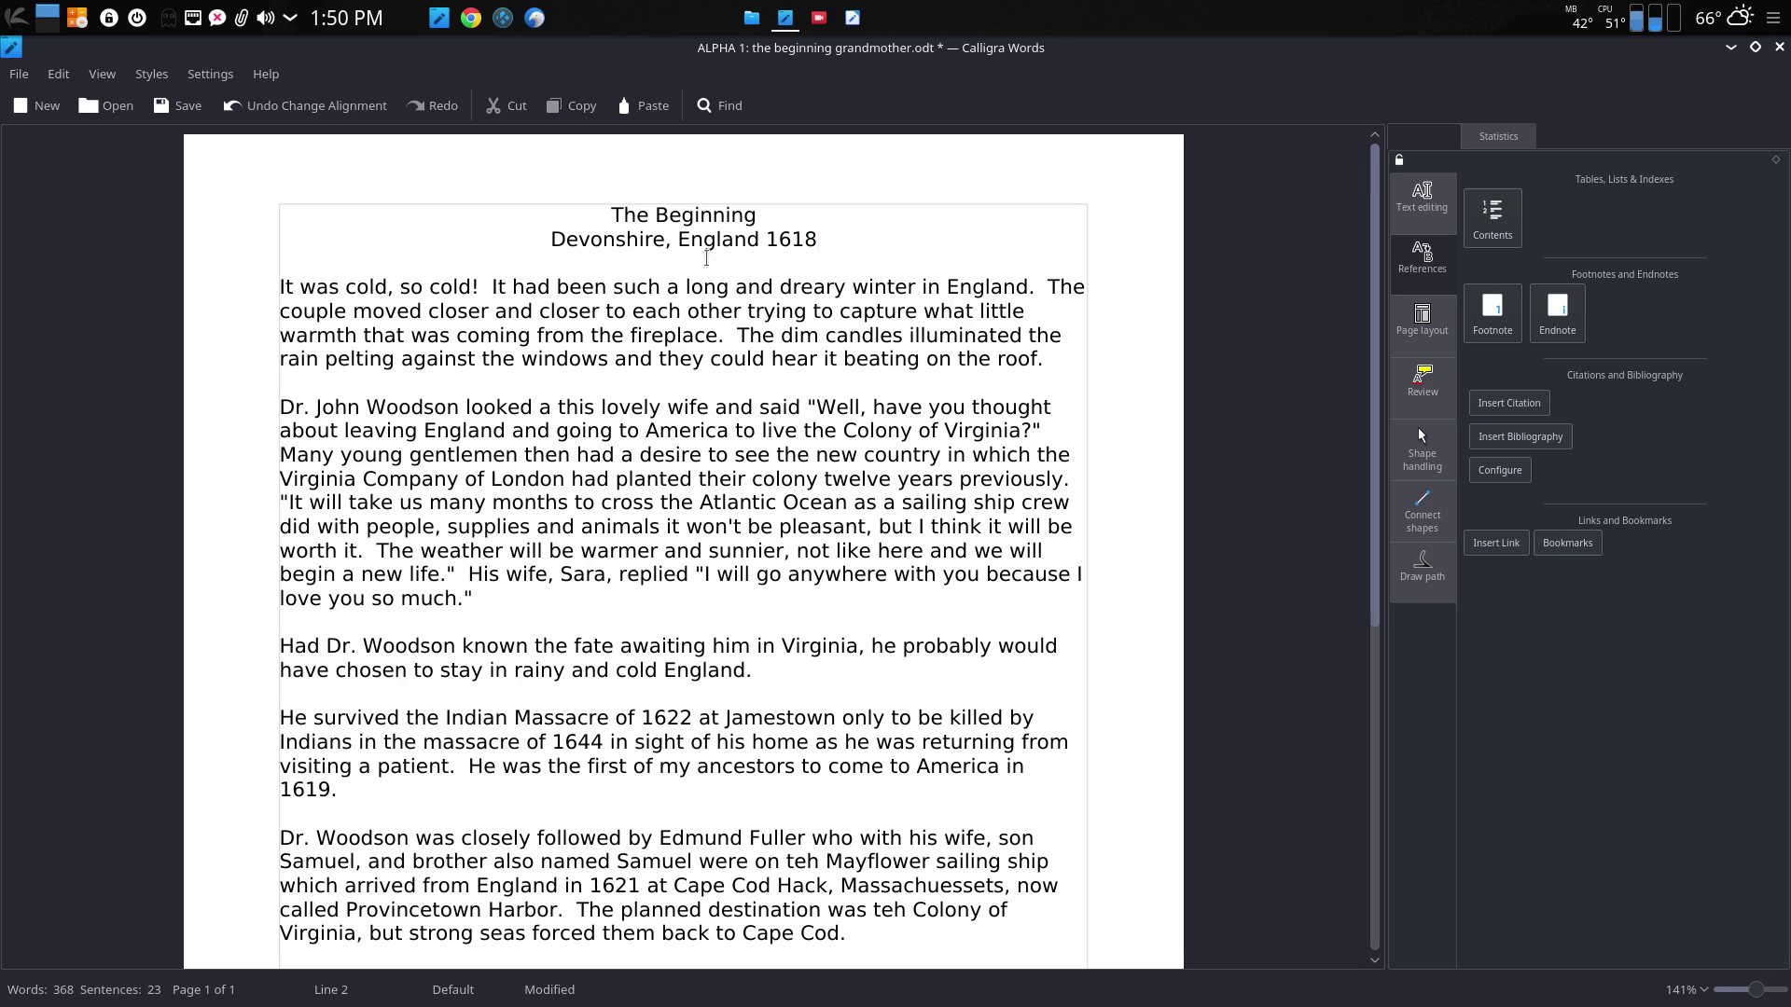
mouse_move(797, 21)
click(50, 116)
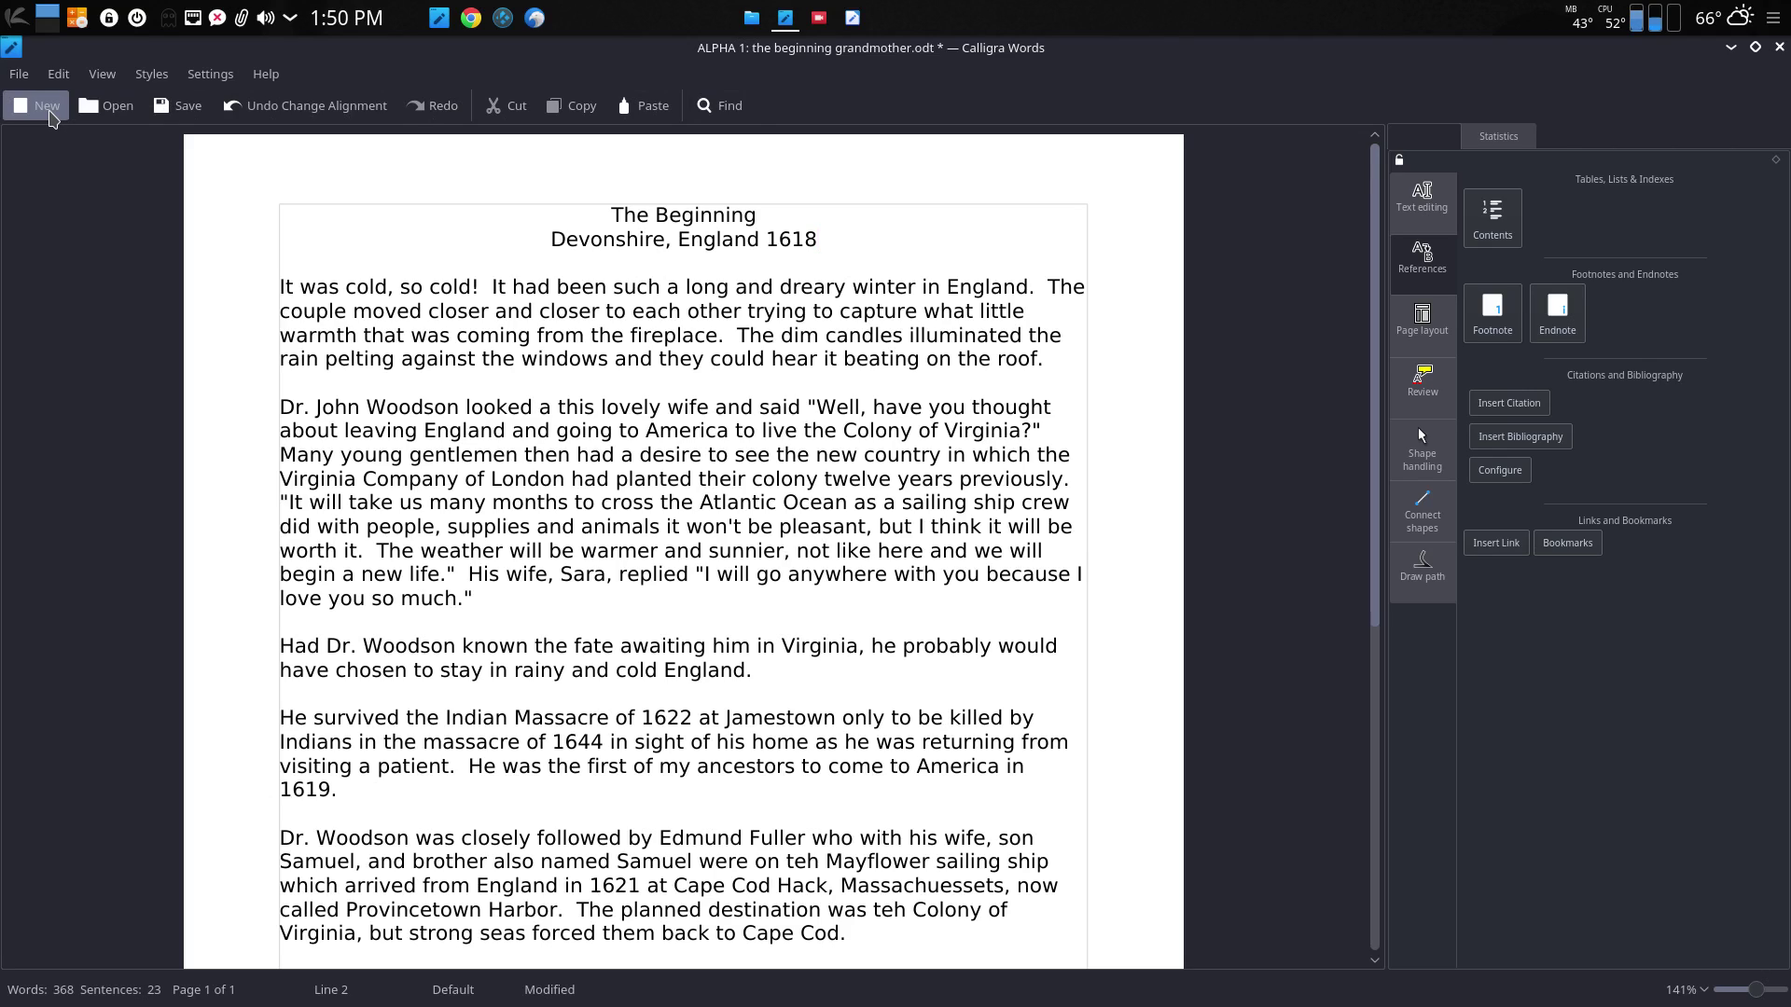
click(1779, 47)
click(62, 79)
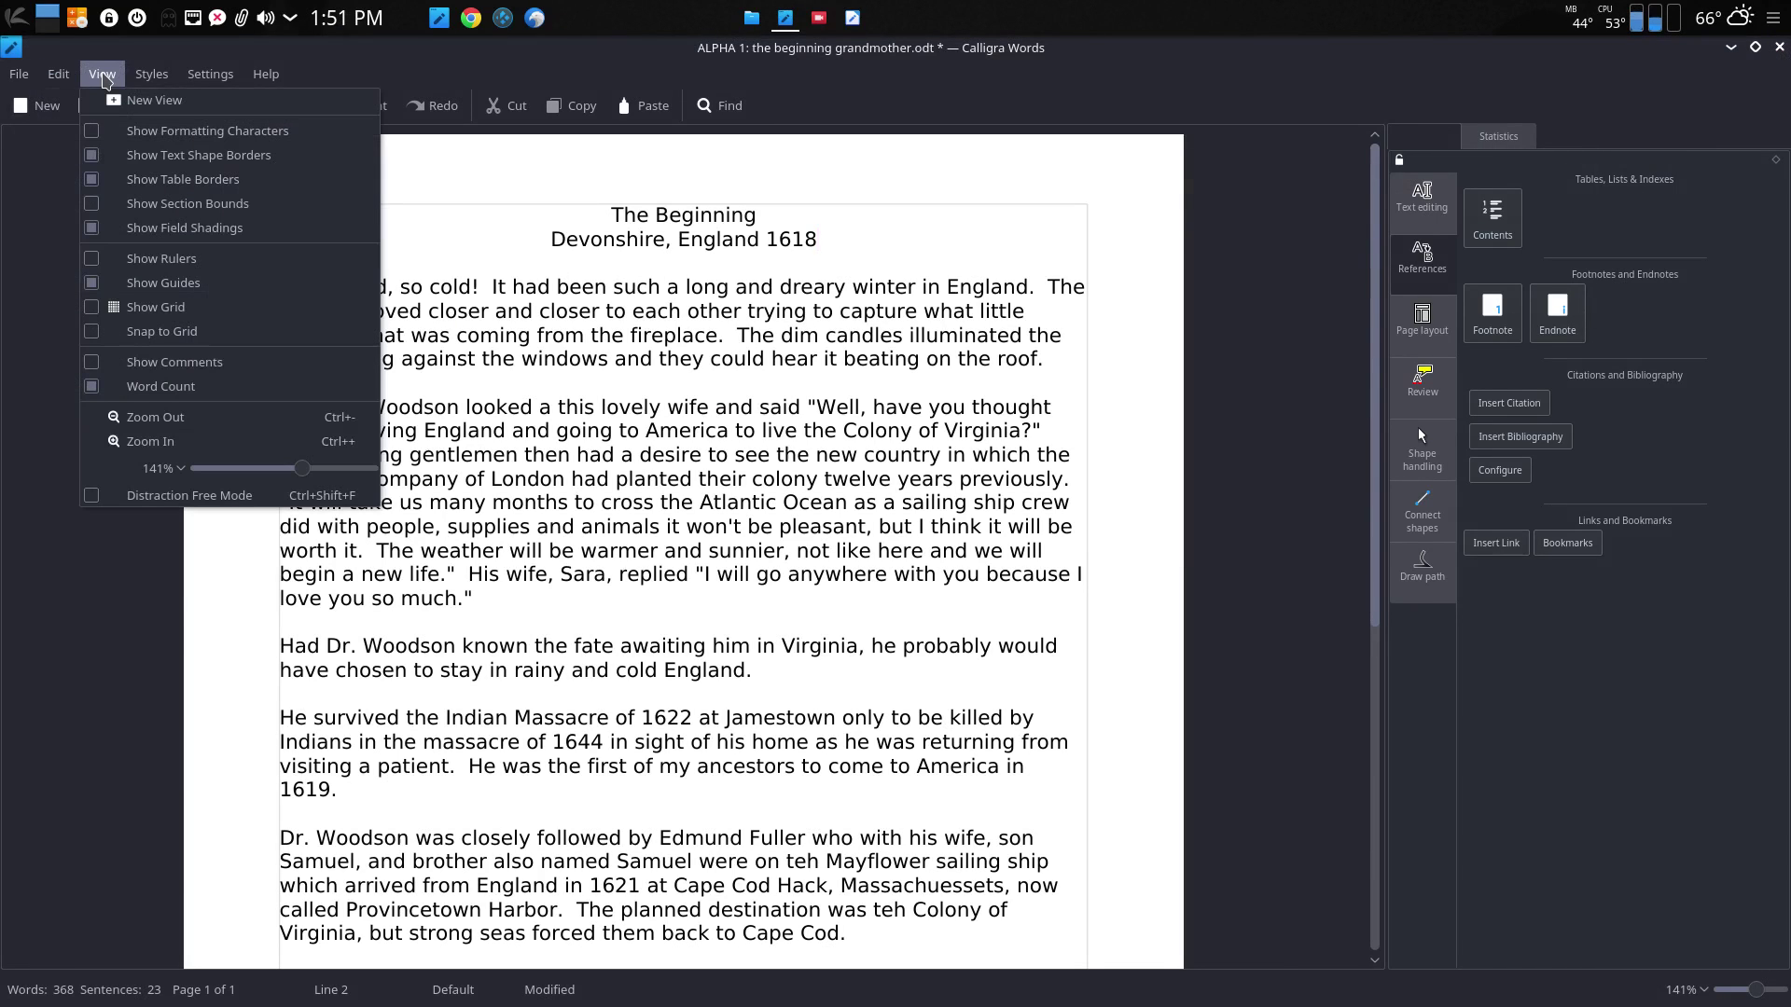
click(104, 80)
click(207, 78)
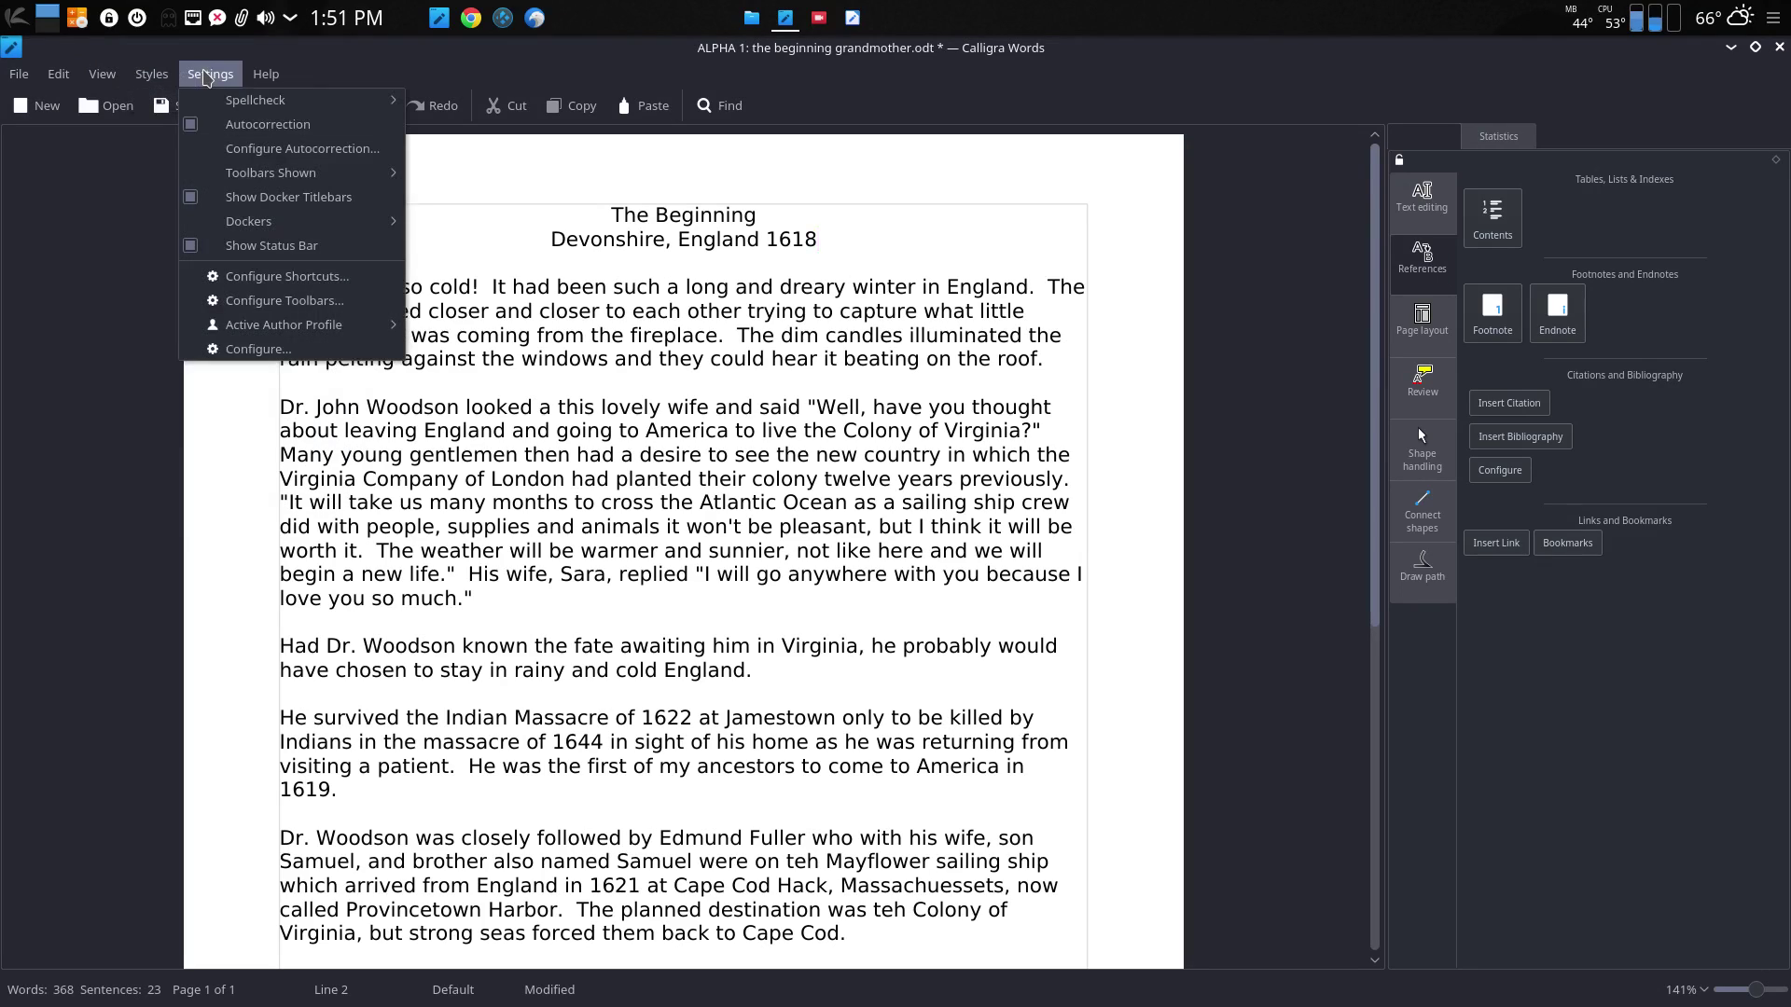
click(220, 78)
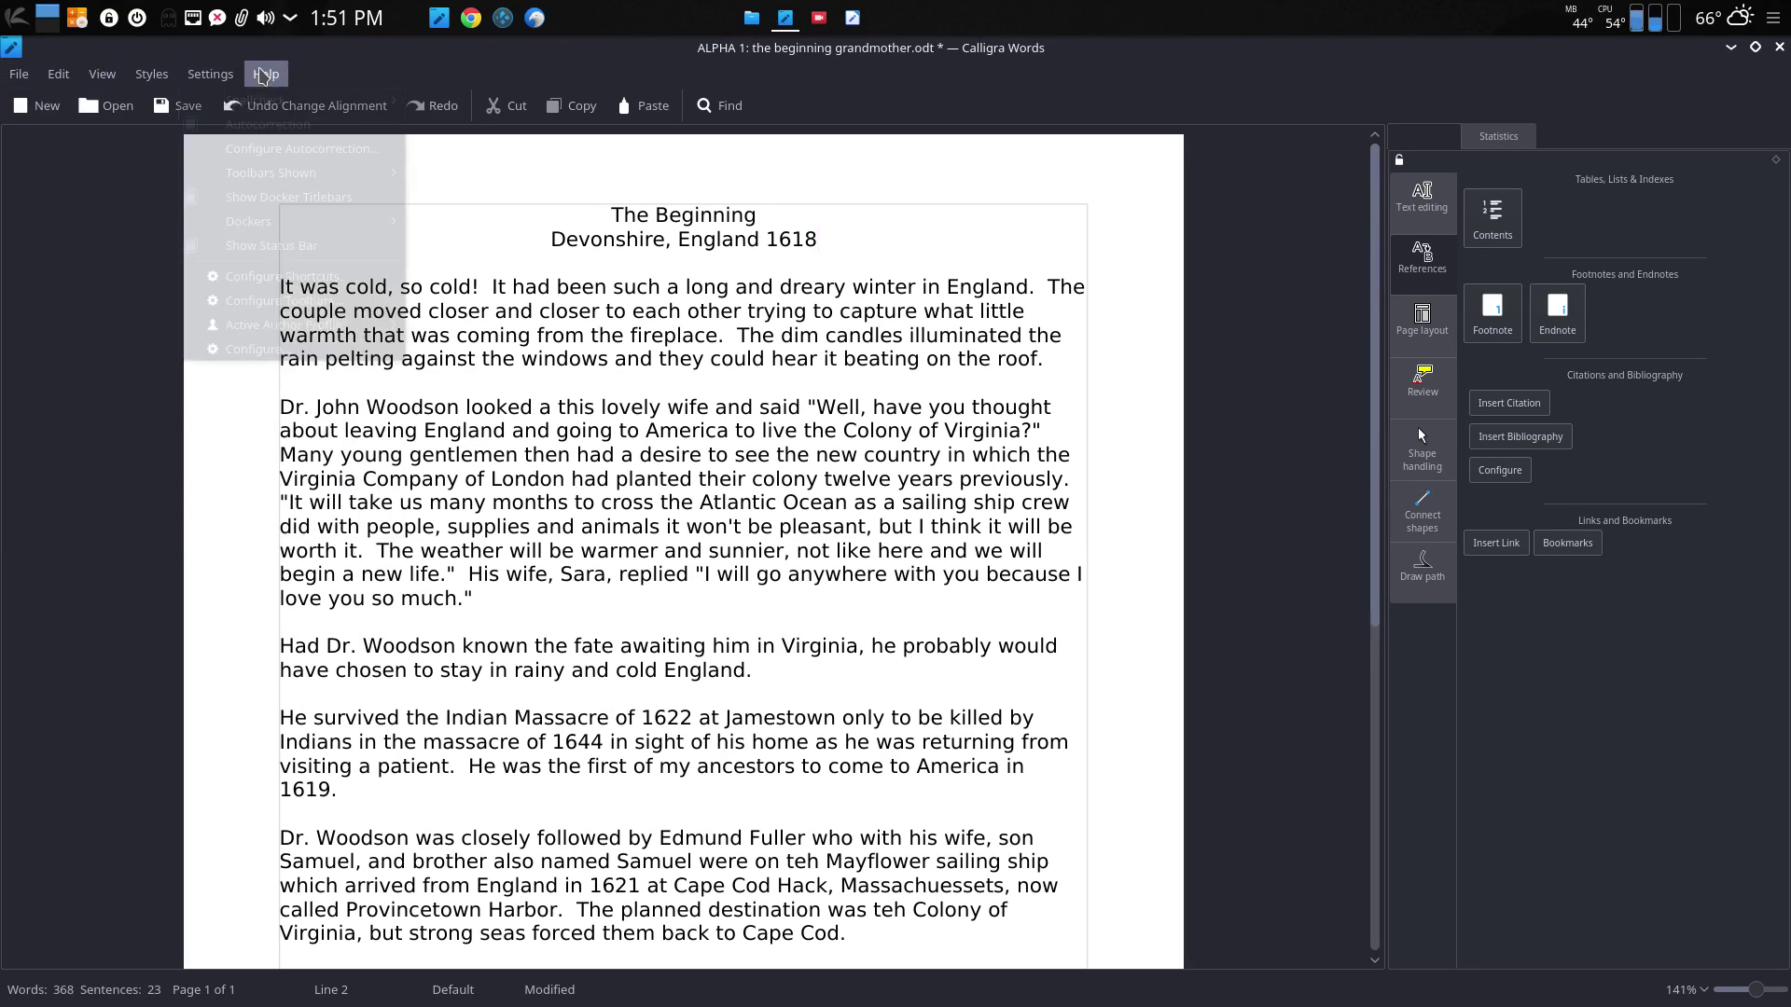
click(267, 77)
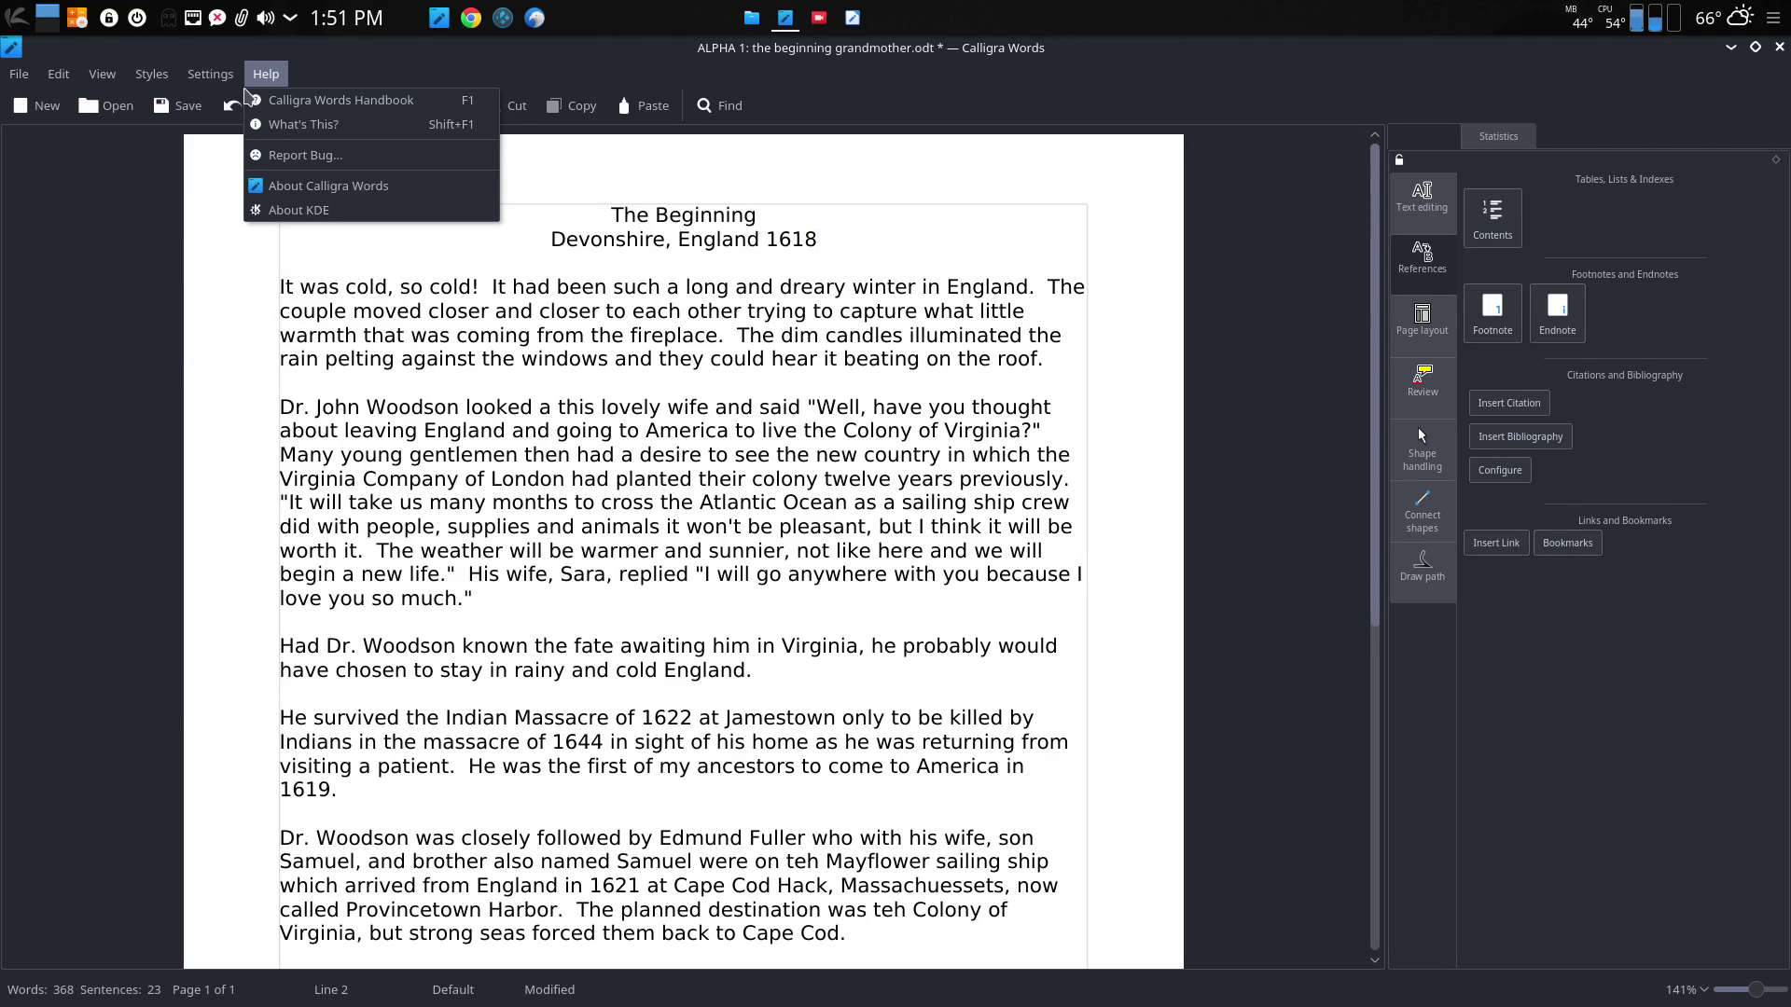
click(61, 248)
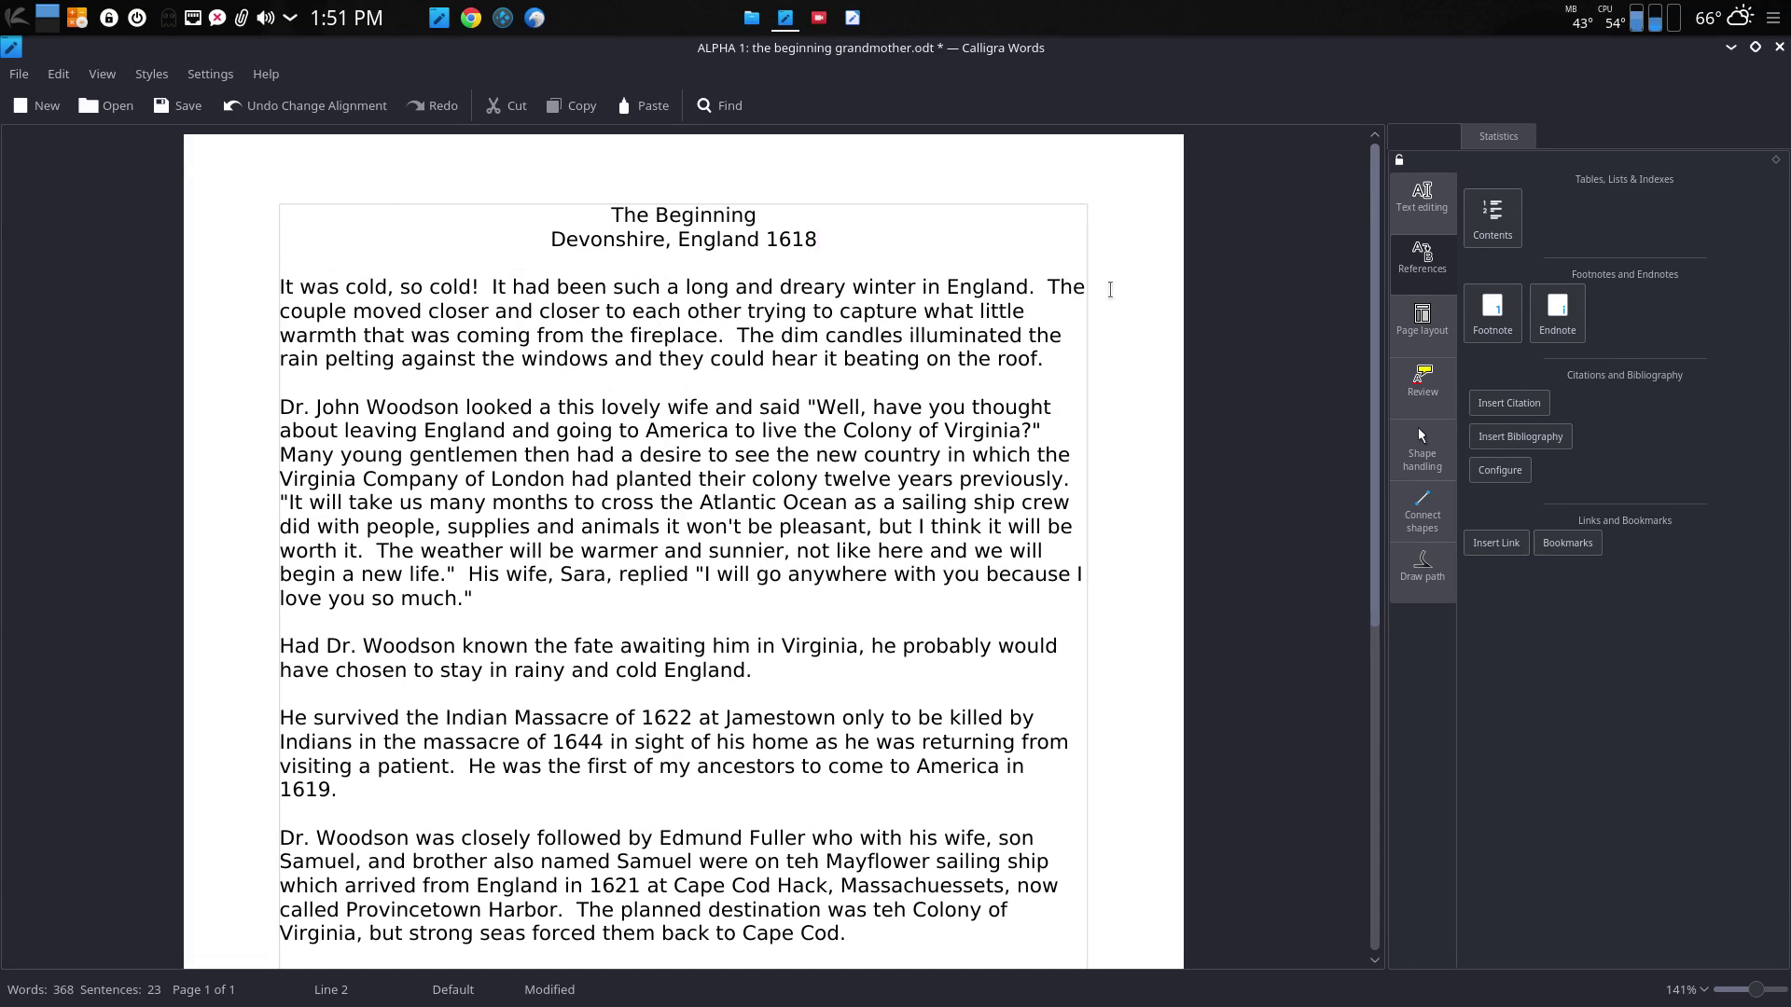
Show Calligra's Text editing formatting panel, then switch to the same story in LibreOffice Writer.
scroll(419, 652, down, 2)
mouse_move(172, 982)
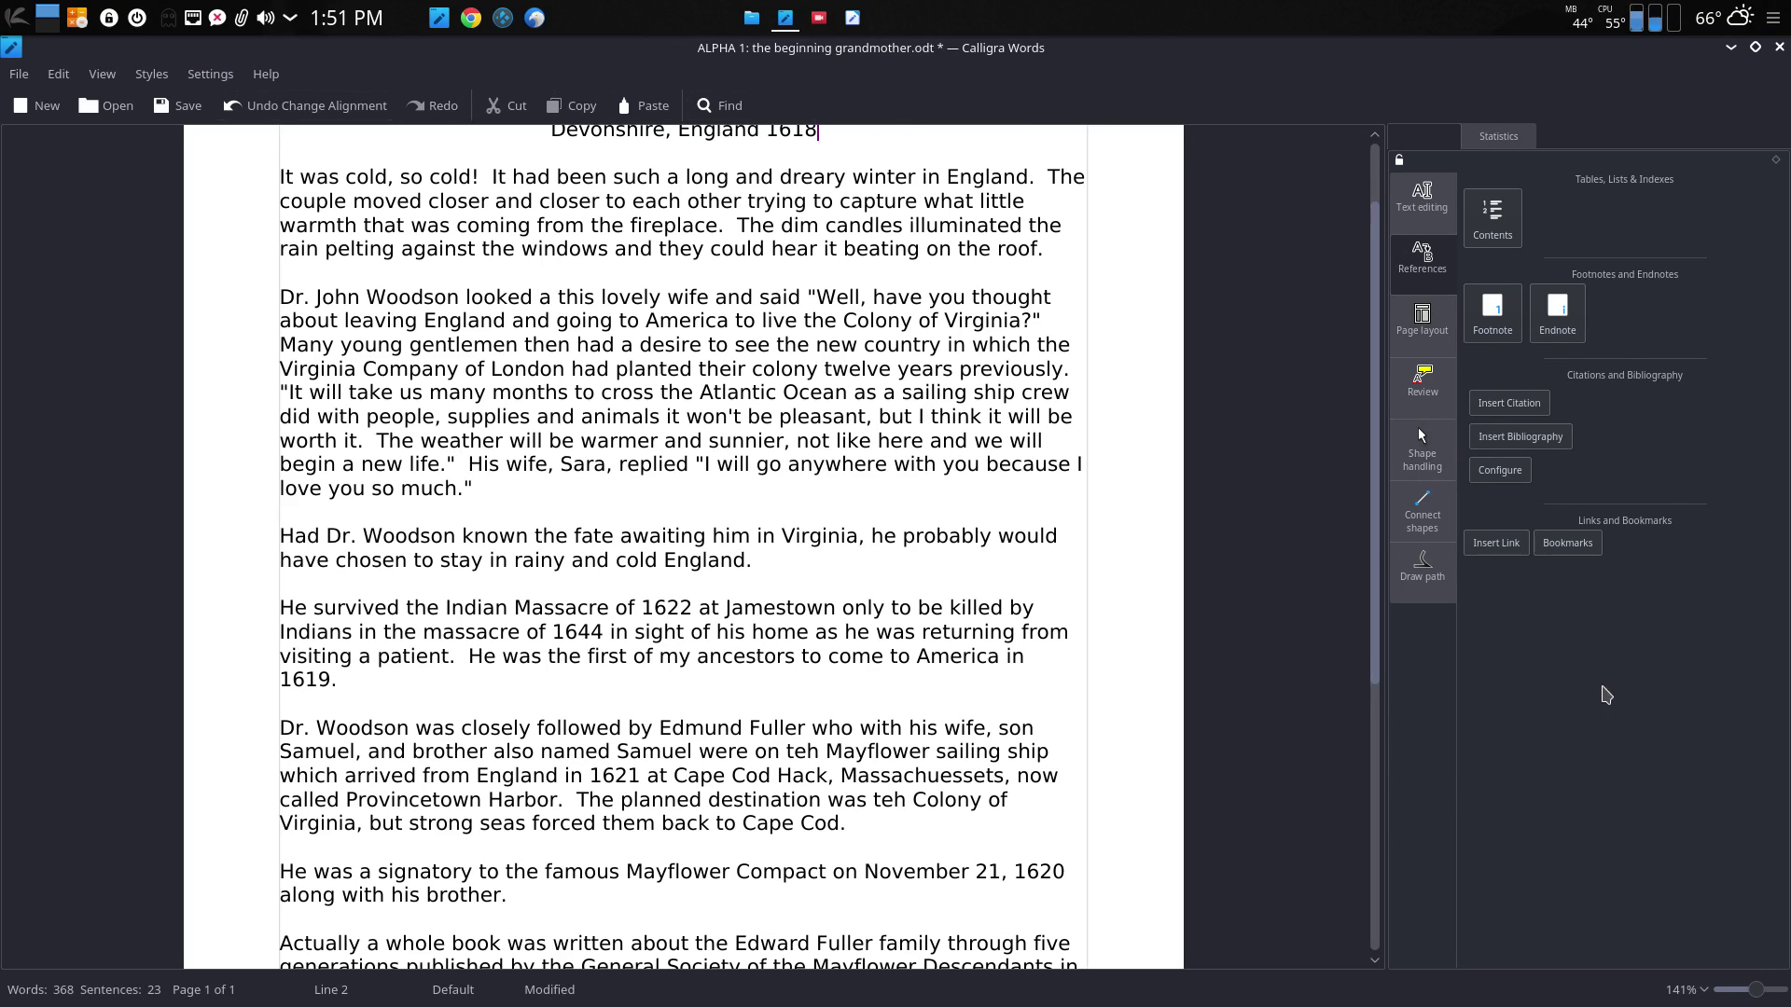
scroll(1259, 307, up, 2)
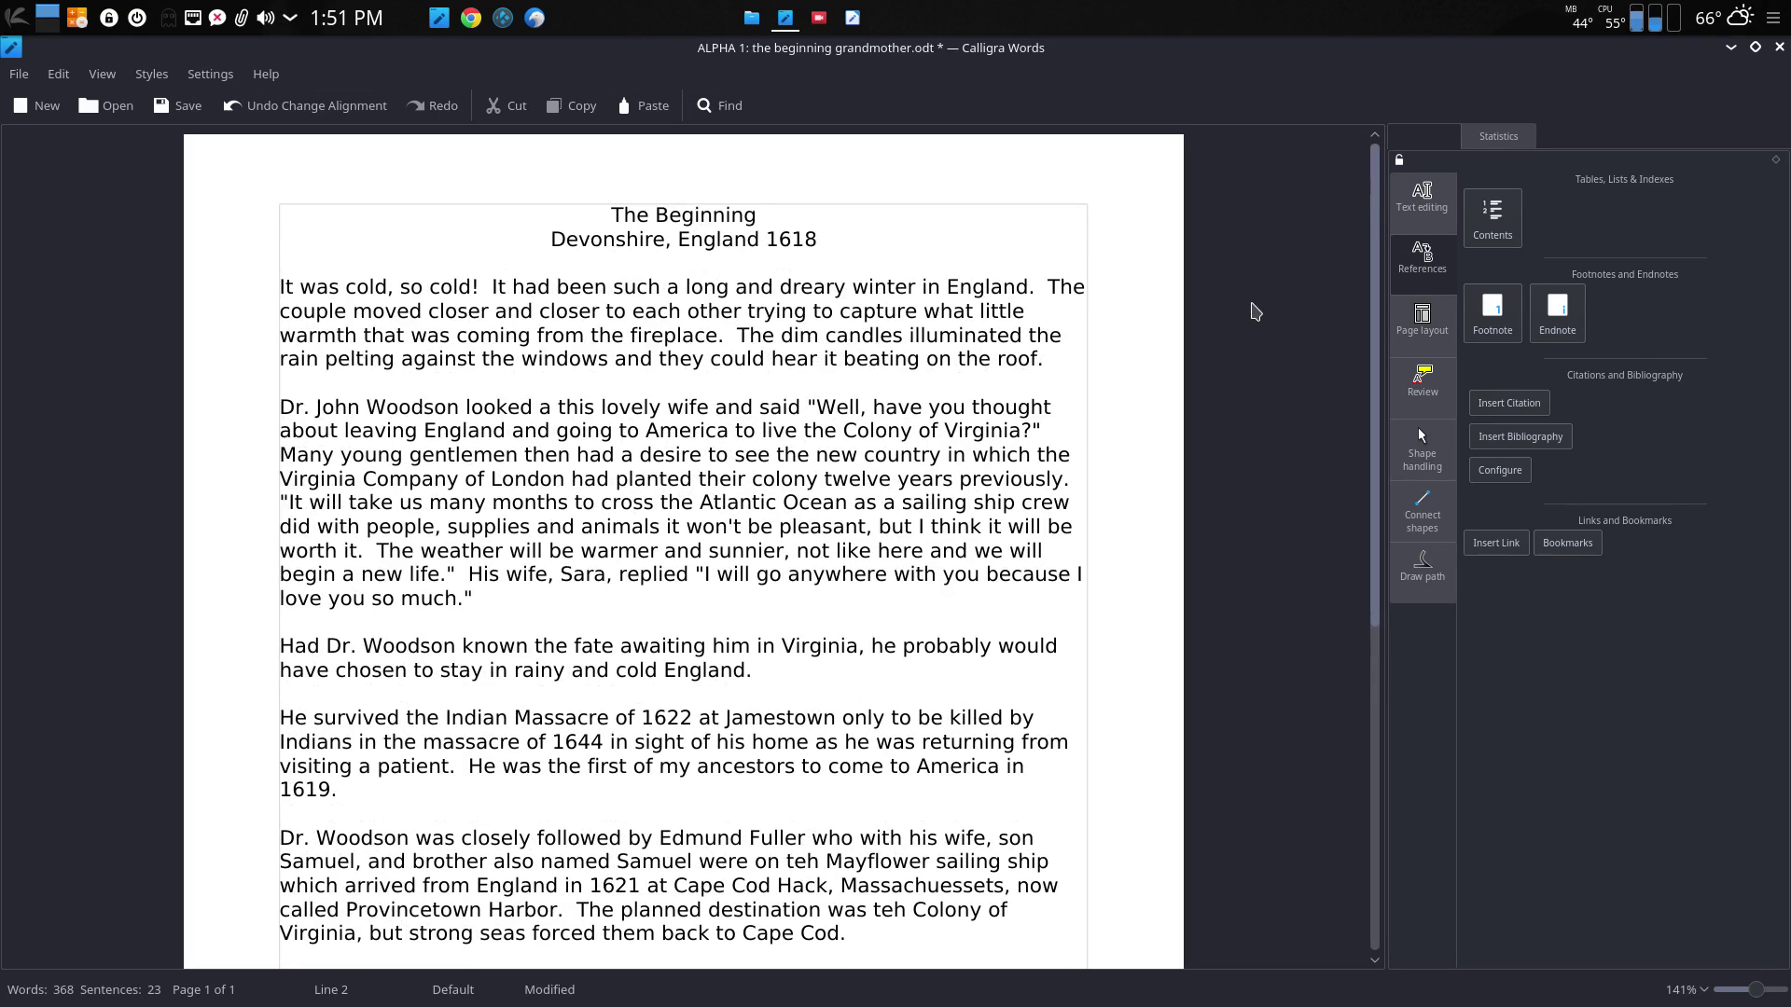
click(1421, 230)
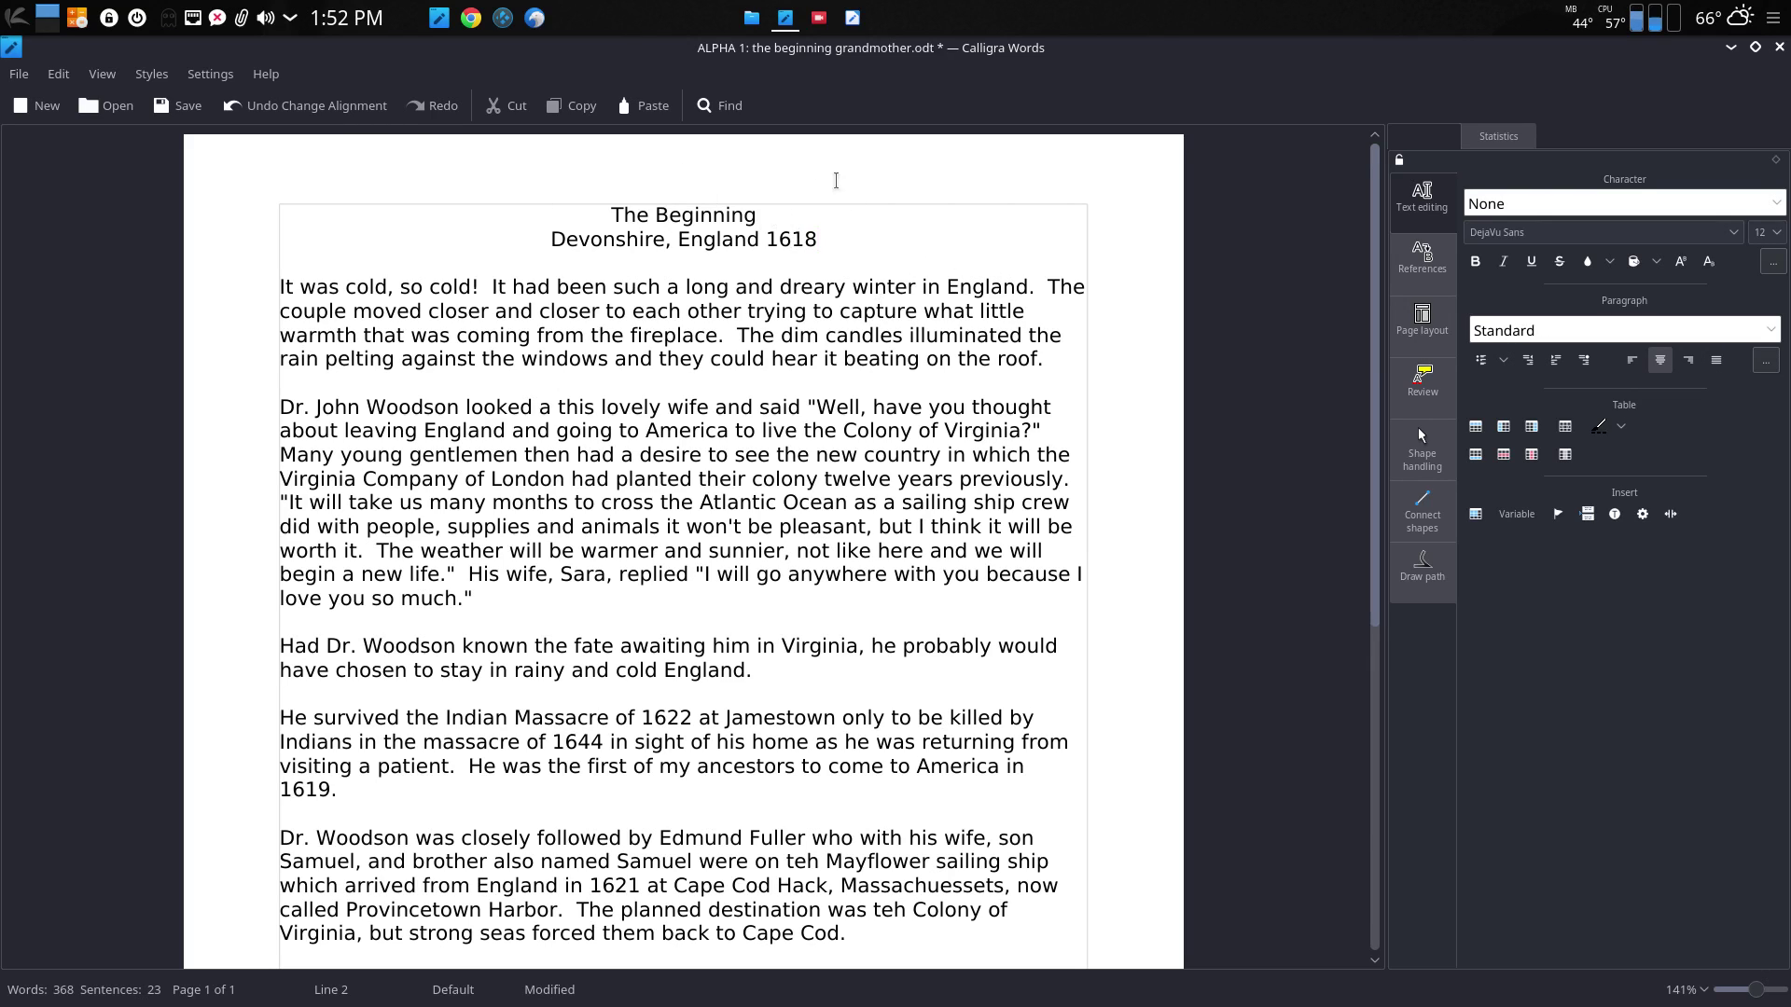
click(854, 21)
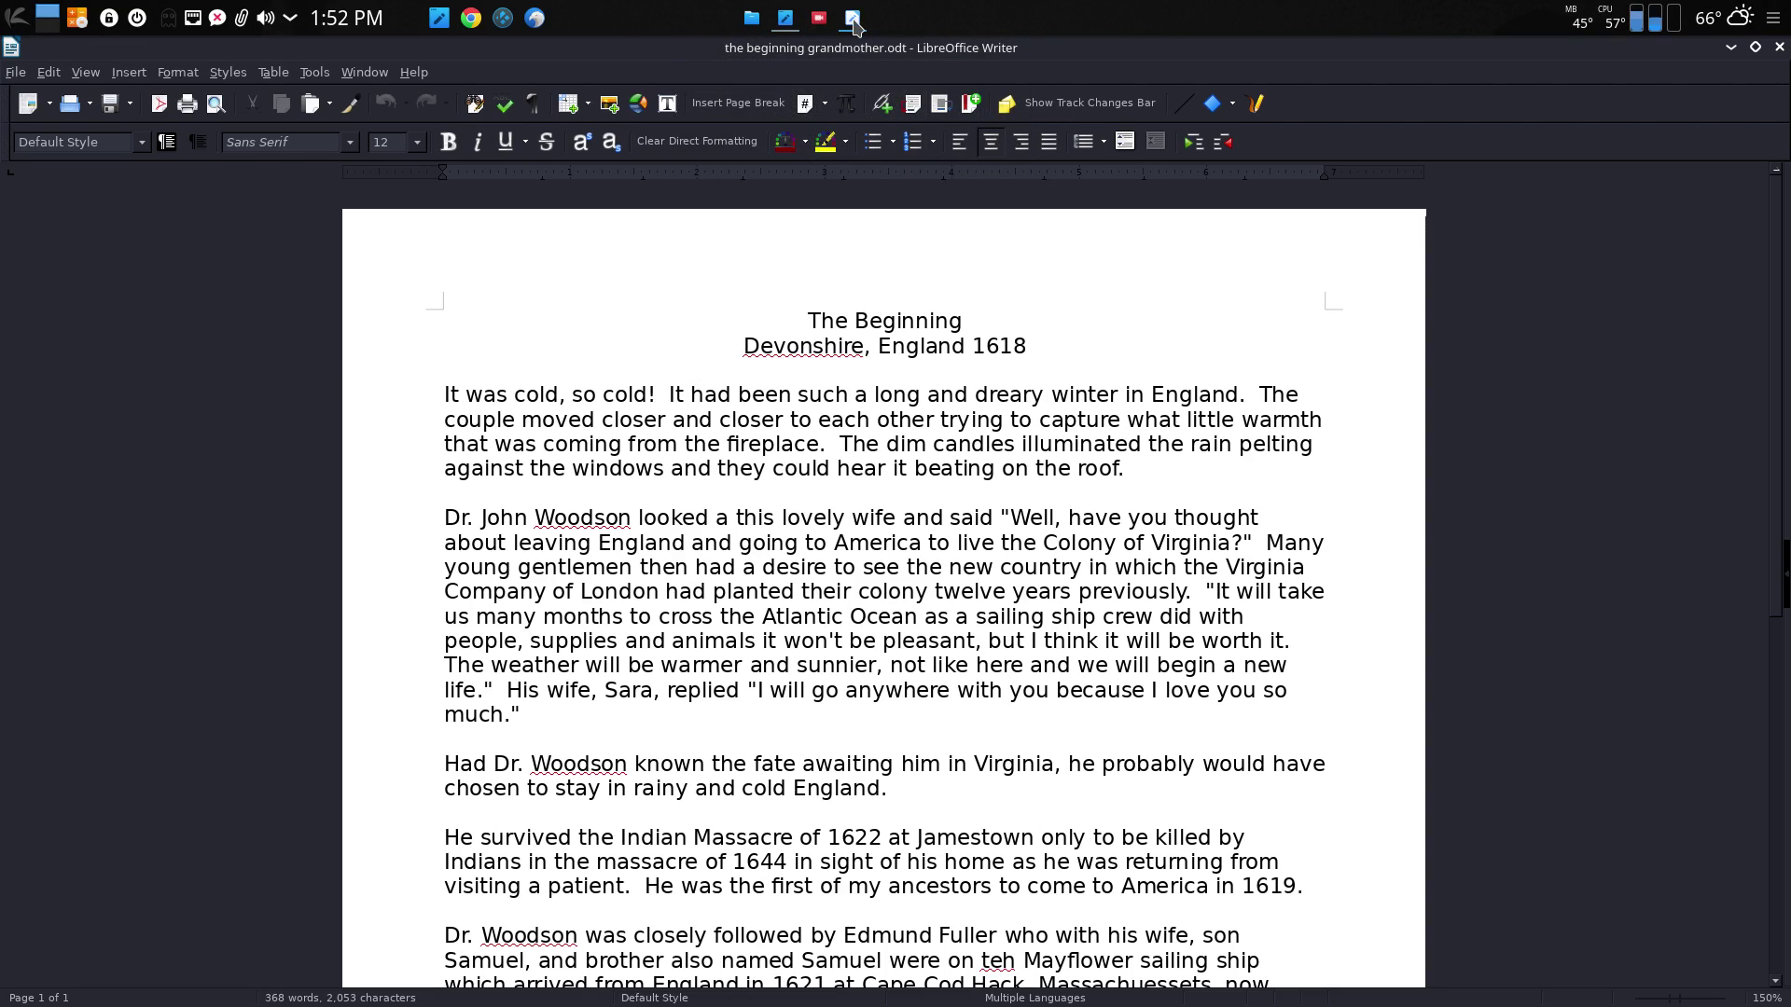
Expand Writer's collapsed right-edge sidebar to show Properties beside the page.
mouse_move(855, 25)
click(1783, 571)
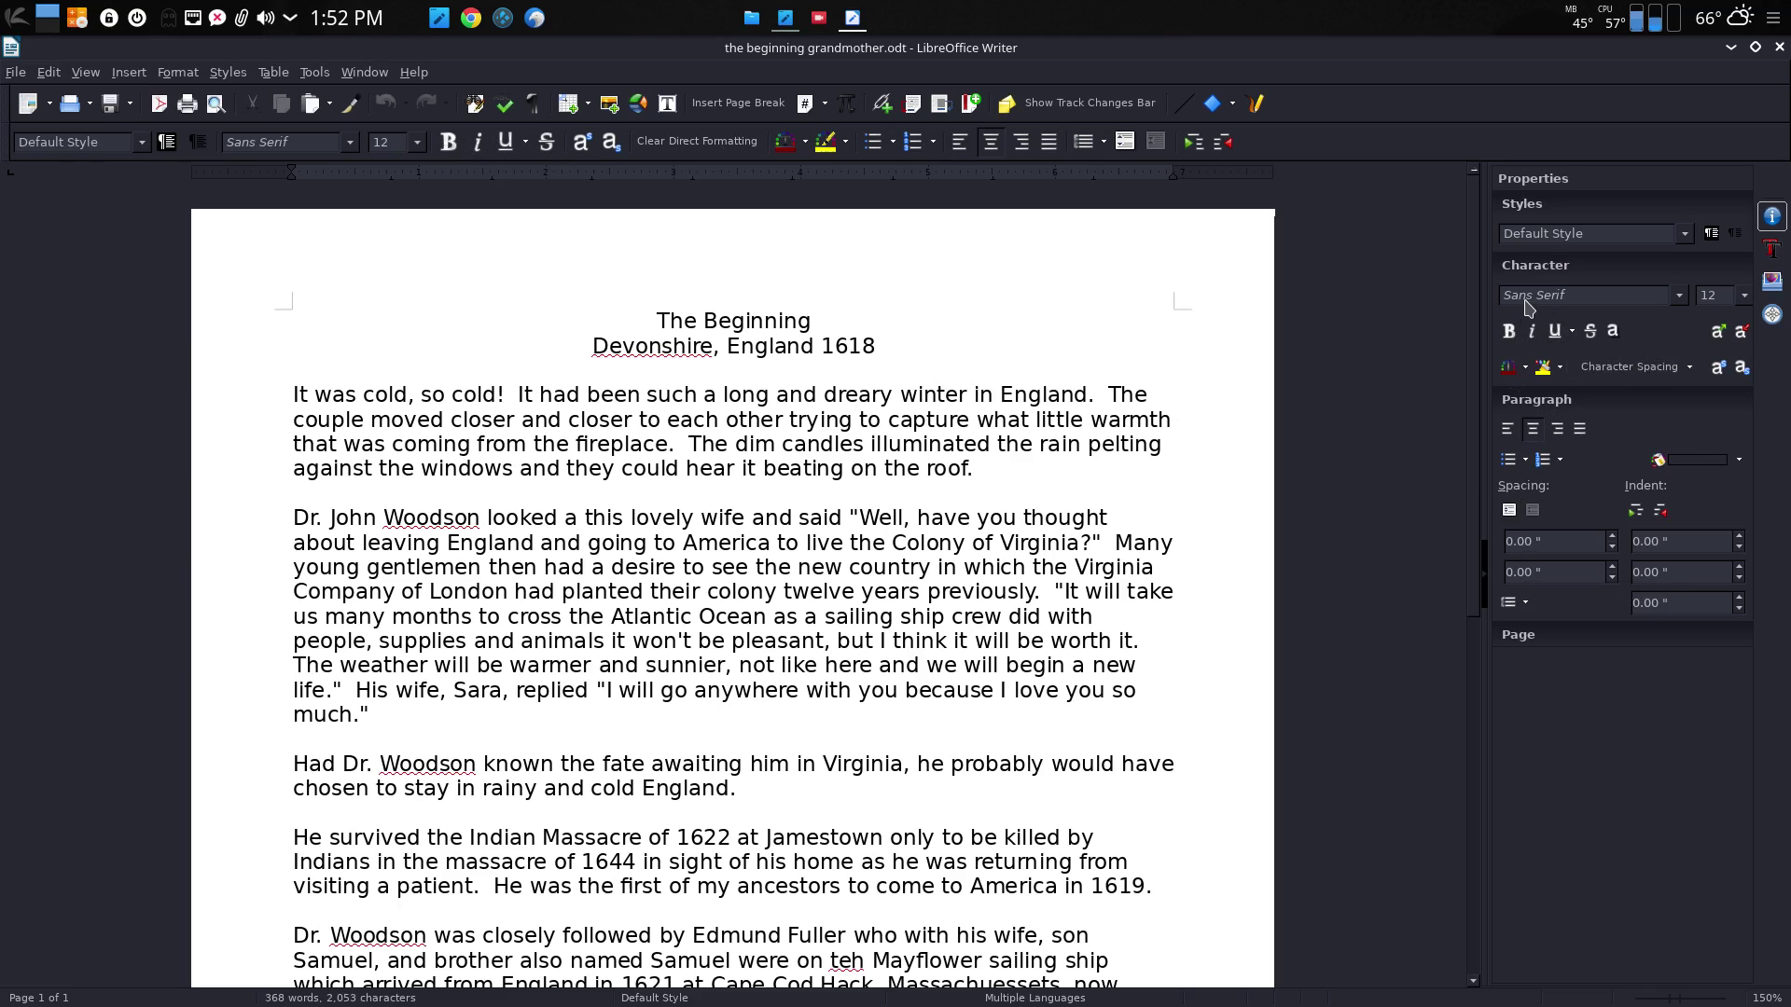
Hide and reopen Writer's sidebar, cycling Styles, Gallery and Navigator decks back to Properties.
click(1484, 573)
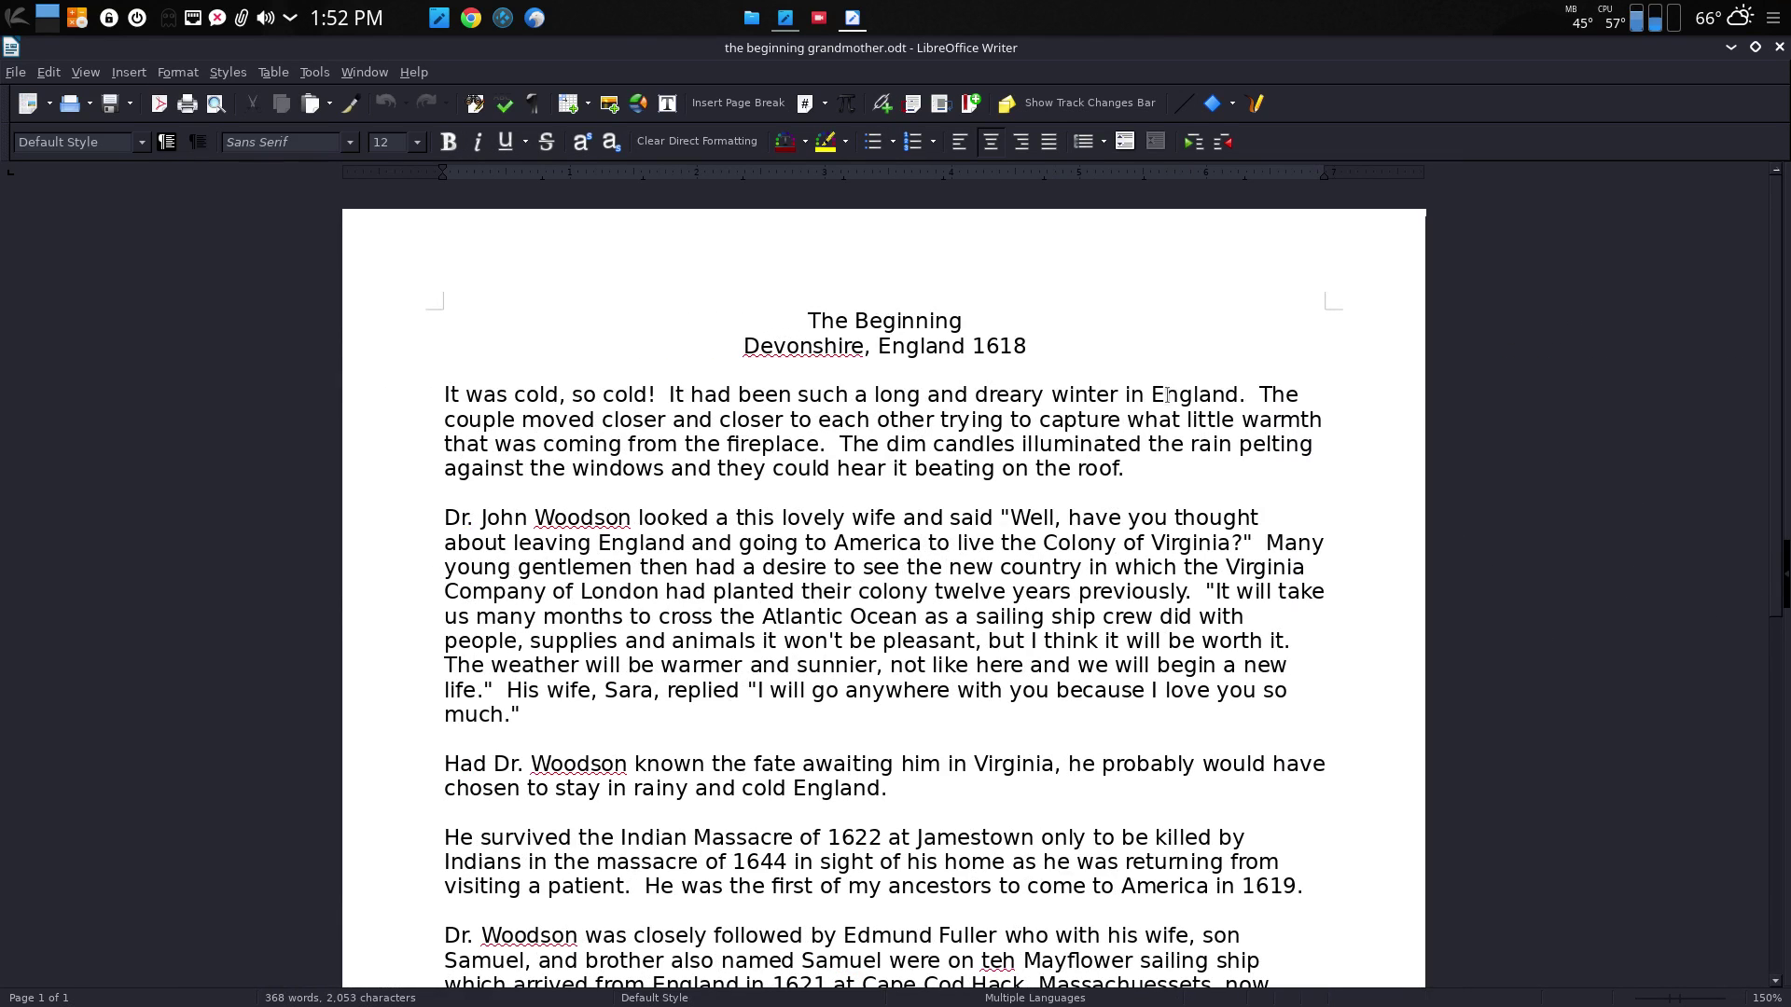
click(1785, 597)
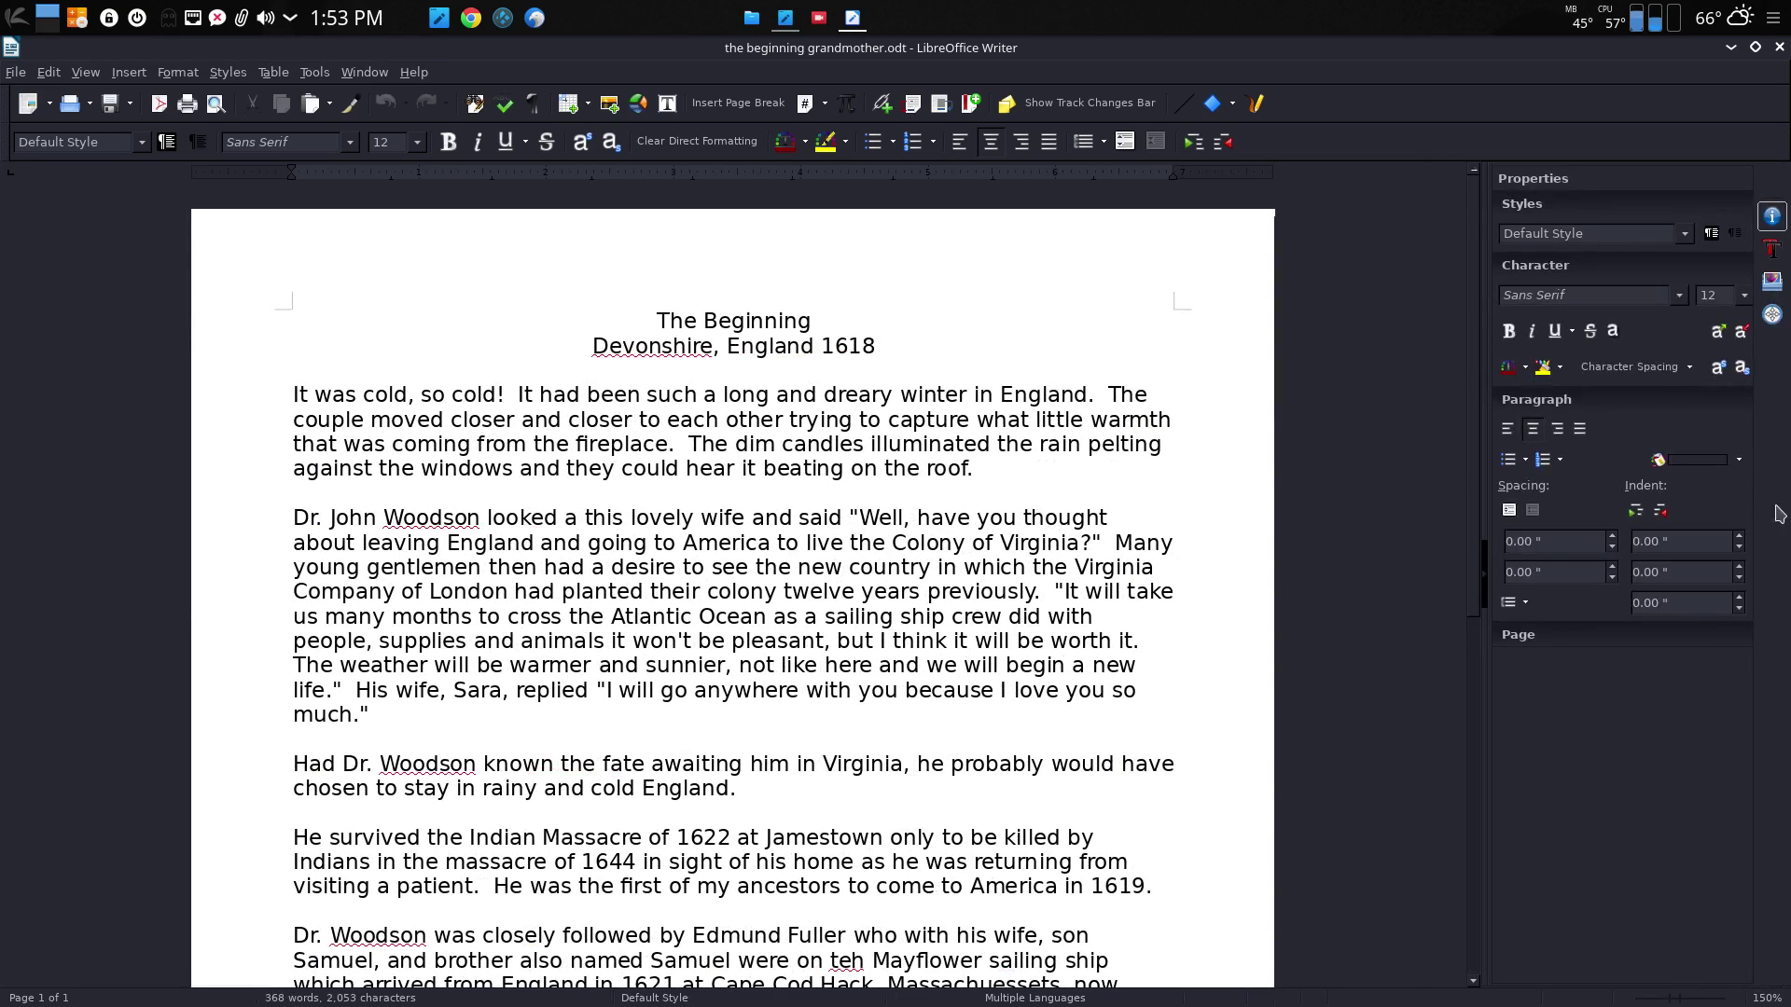
click(1772, 250)
click(1772, 281)
click(1772, 314)
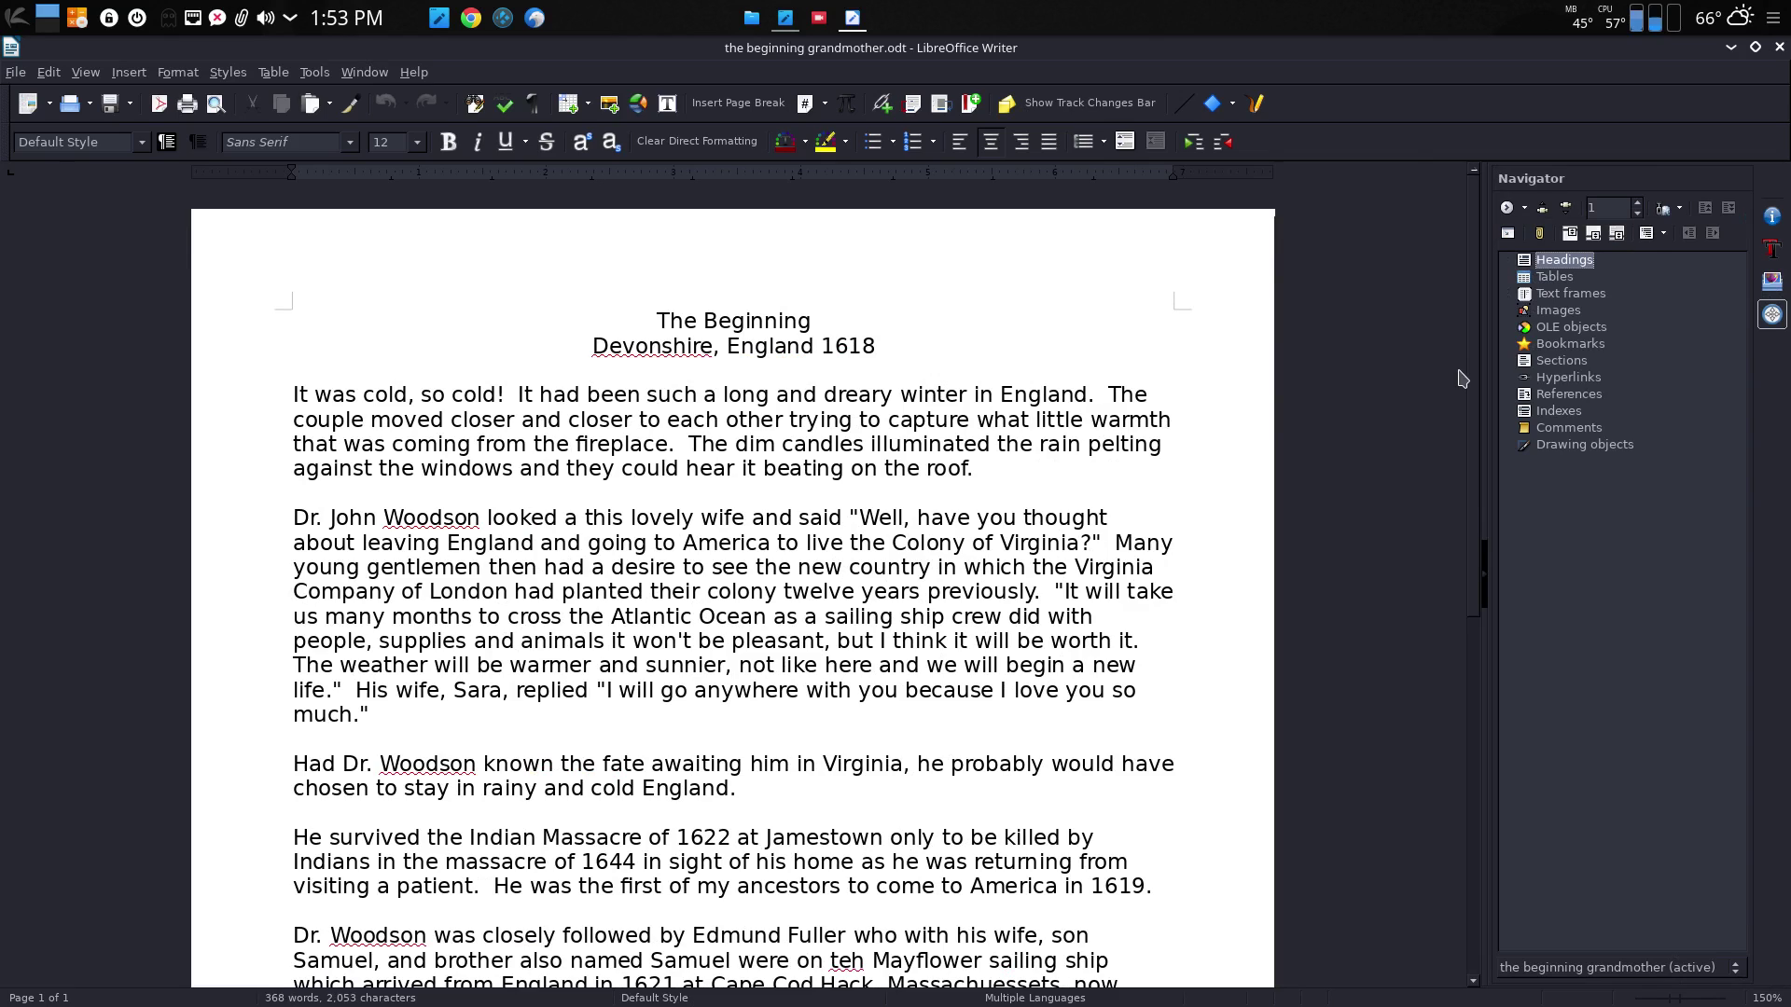
click(1772, 216)
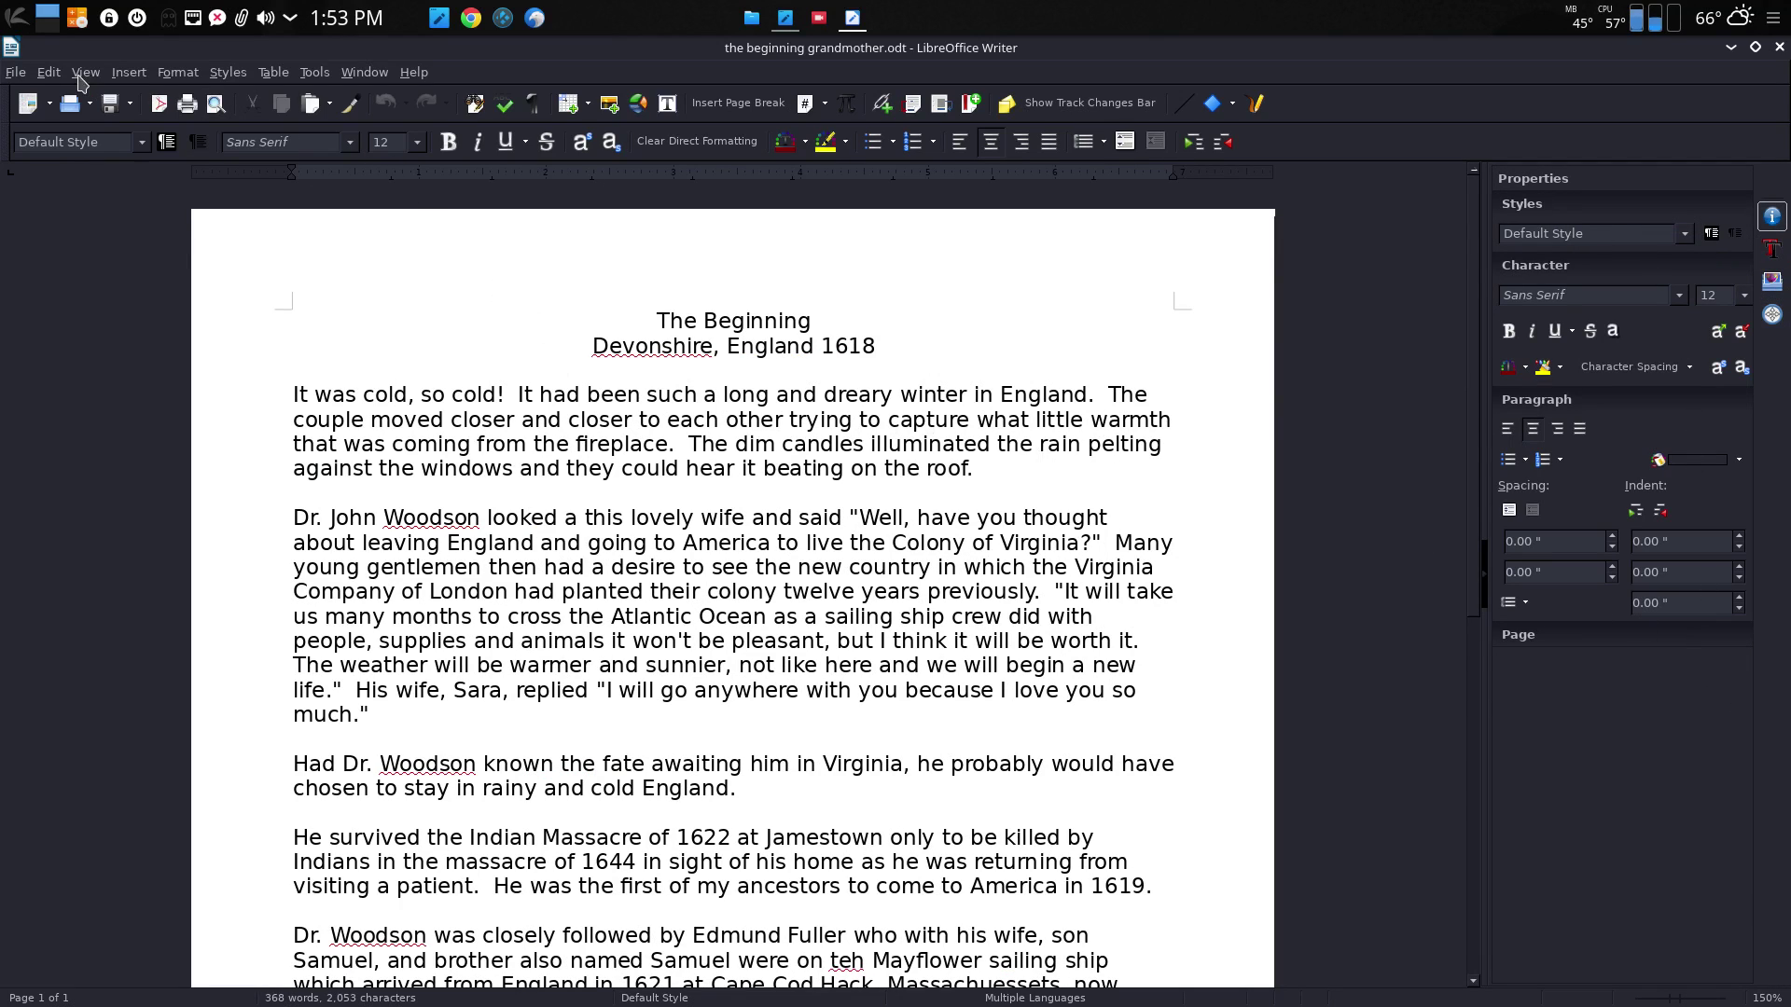
Browse Writer's File menu and its submenus without choosing anything.
click(16, 75)
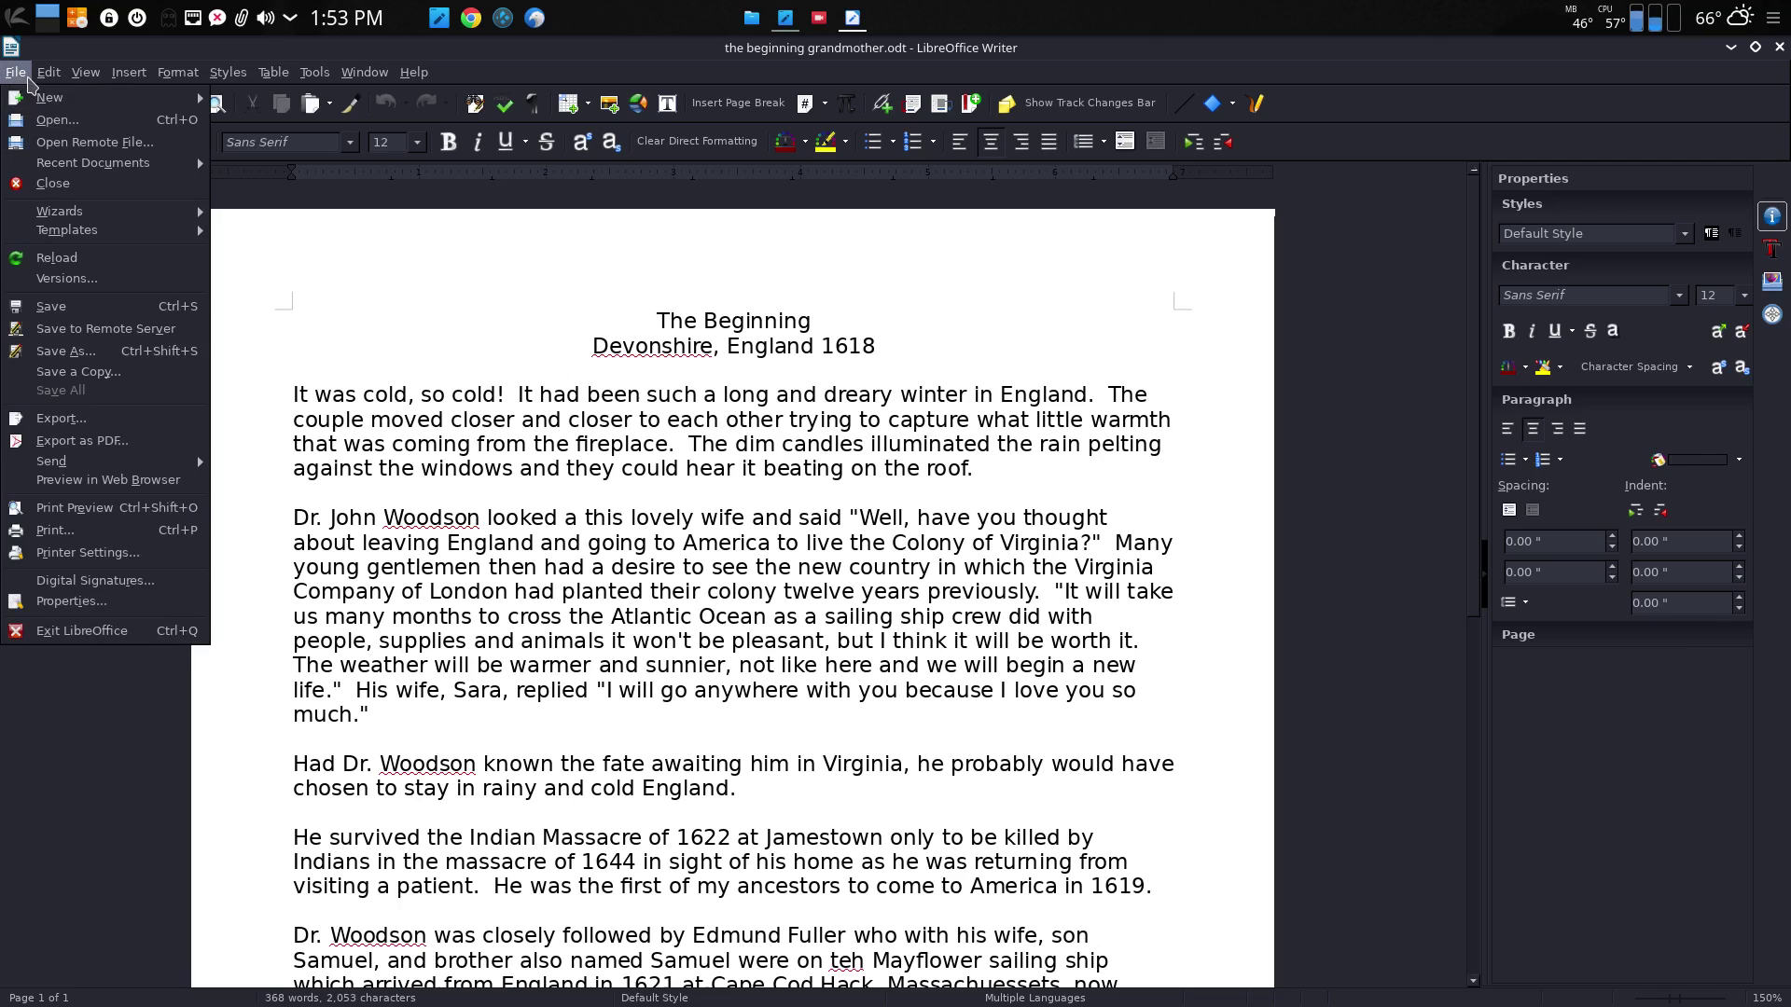
mouse_move(124, 84)
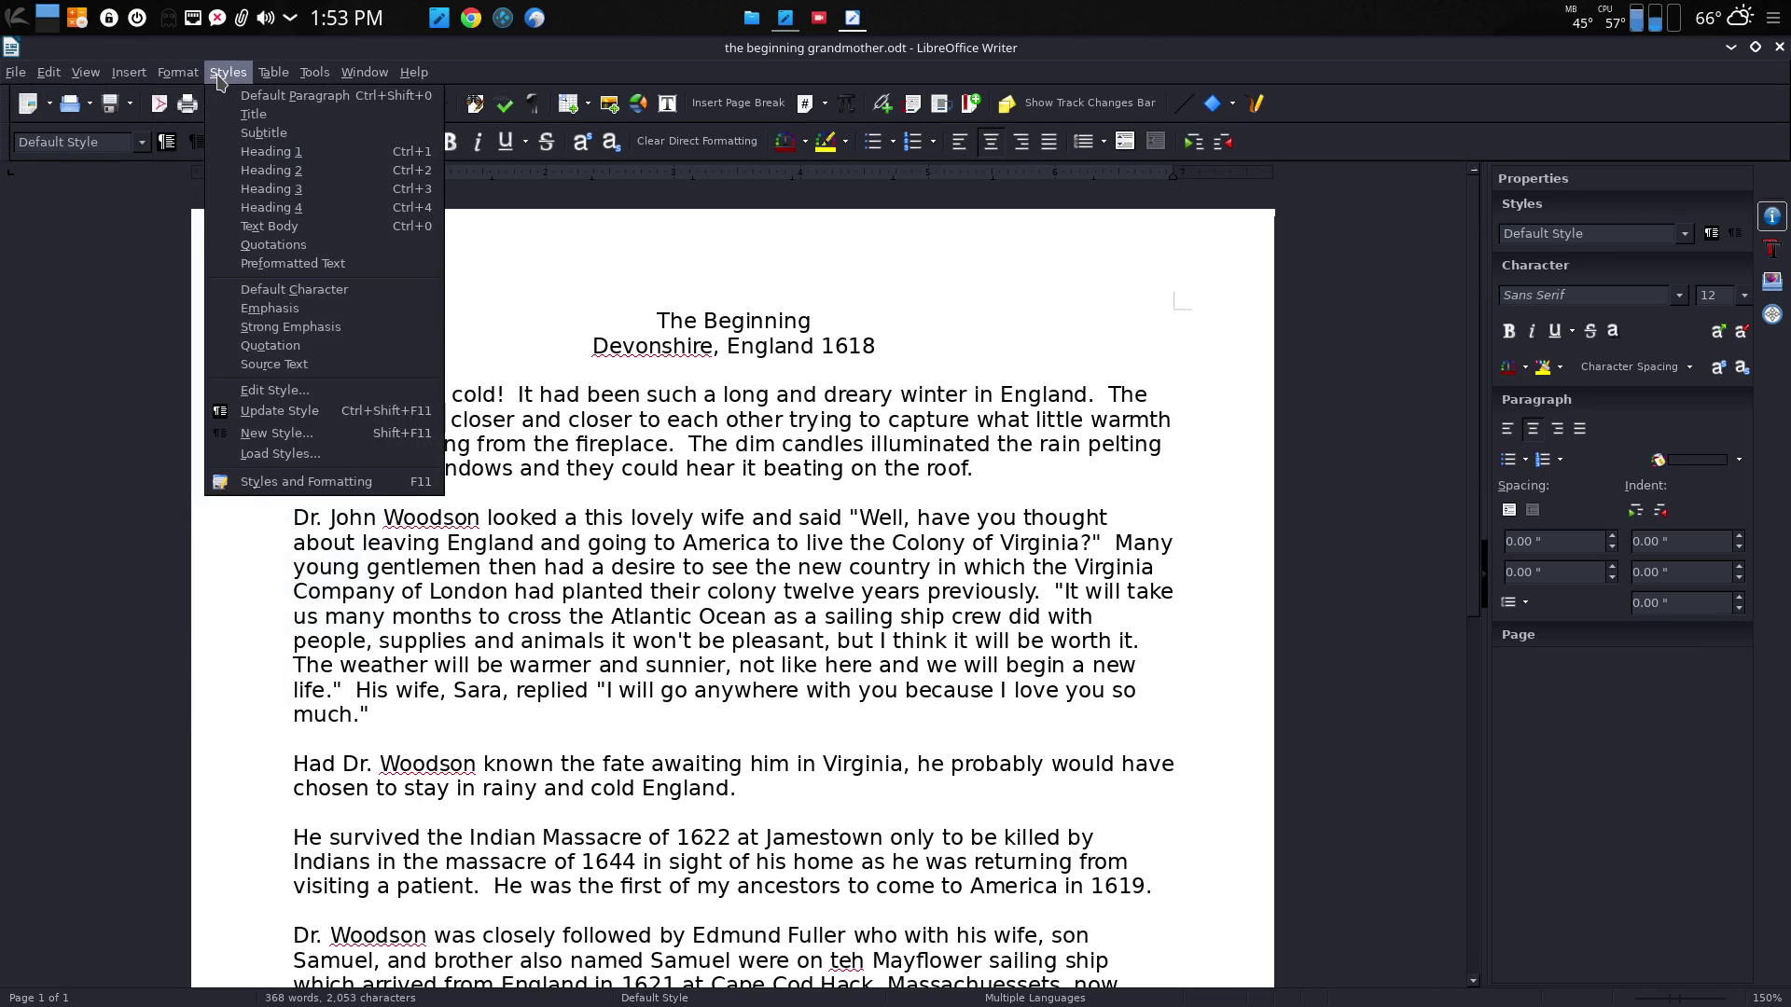
mouse_move(276, 78)
mouse_move(364, 74)
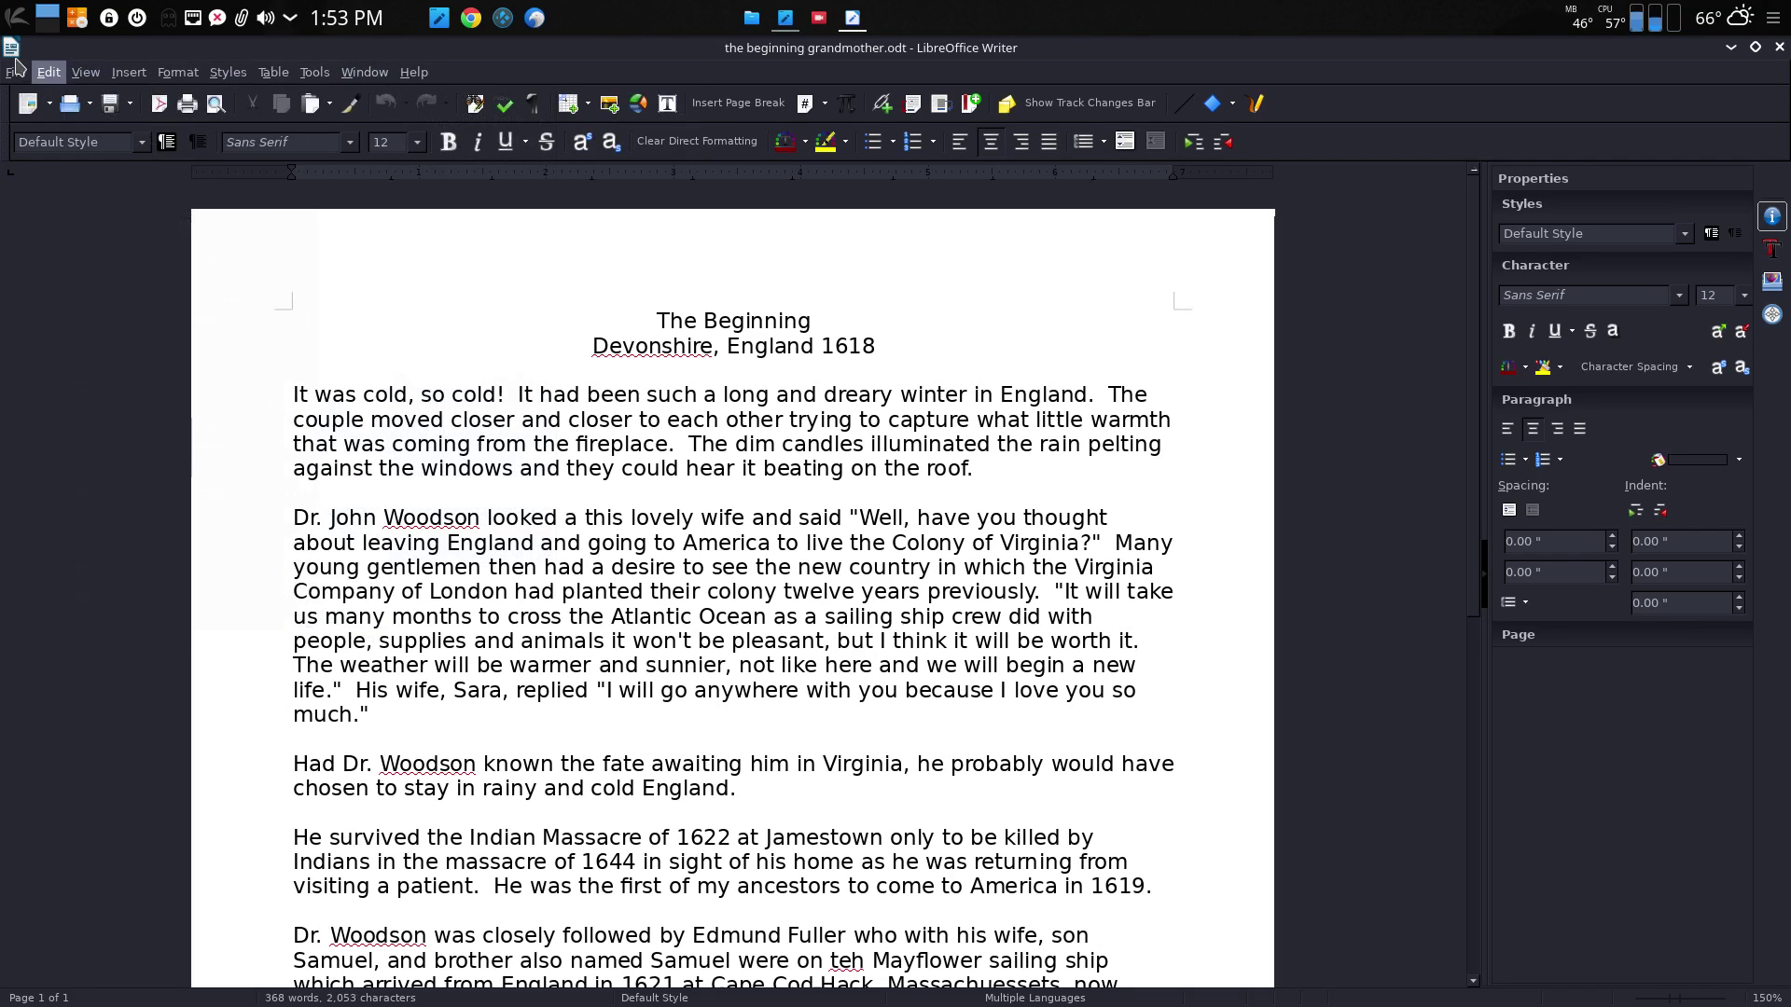
mouse_move(13, 82)
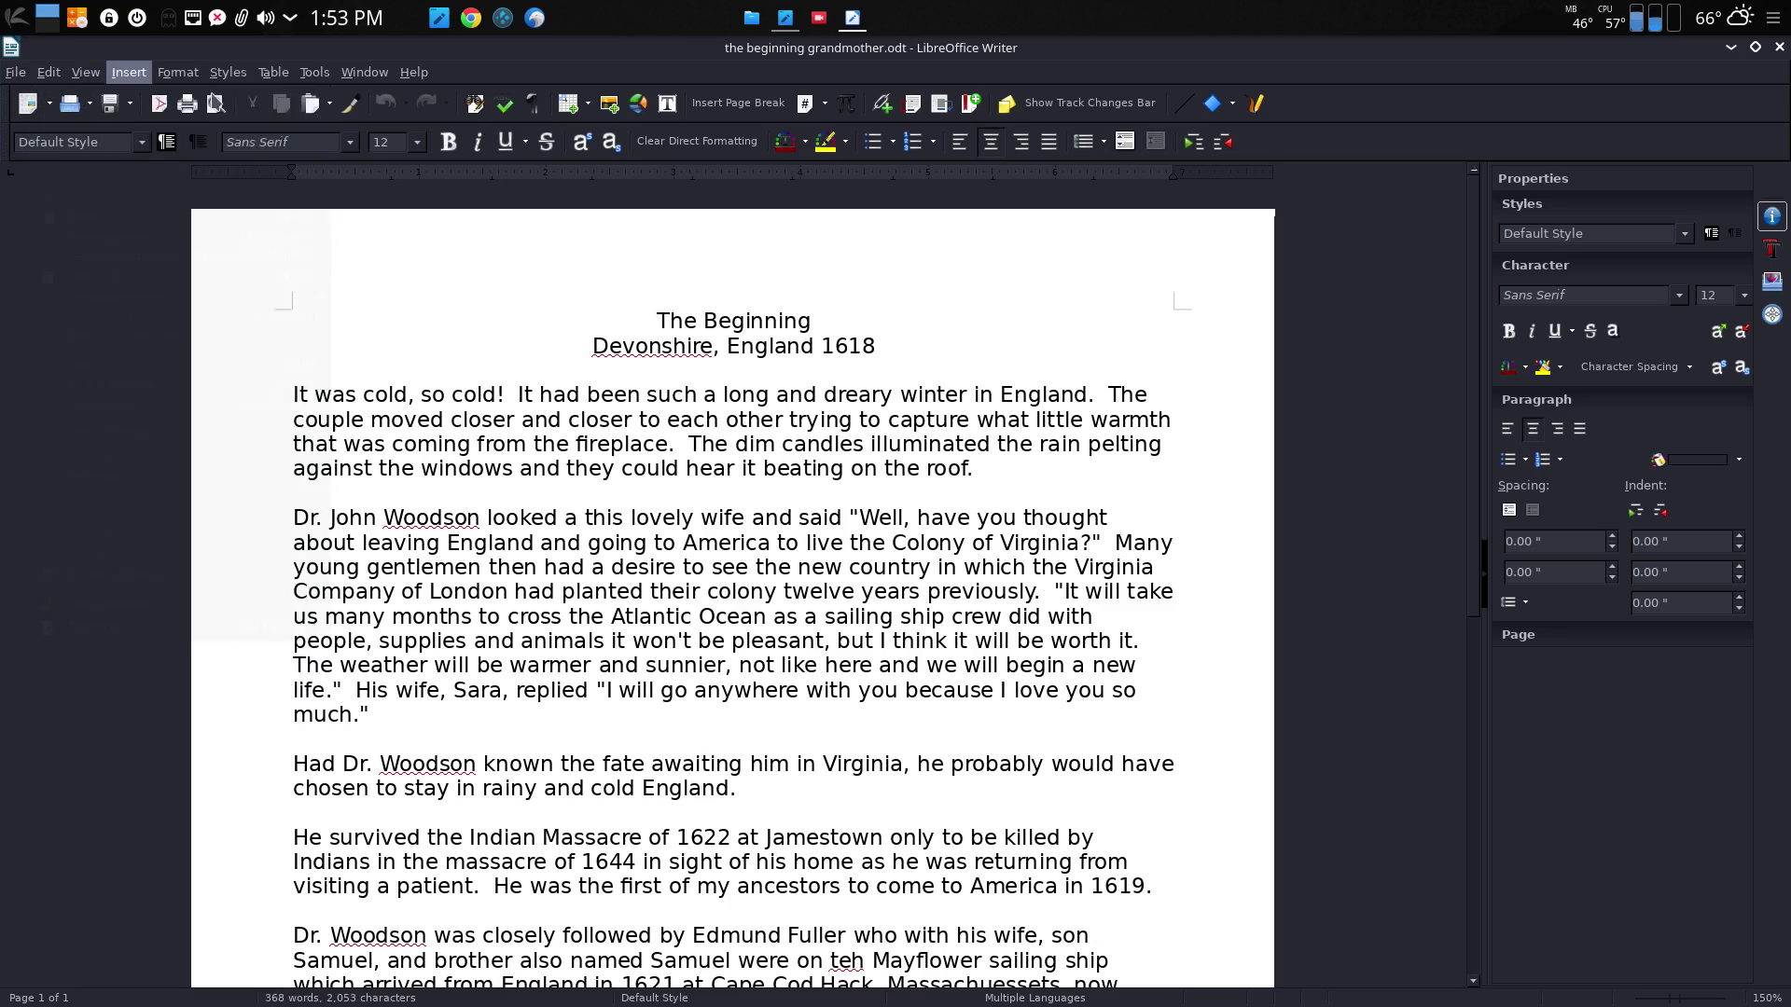
Return to Calligra Words and select the two centred heading lines.
click(105, 235)
click(788, 28)
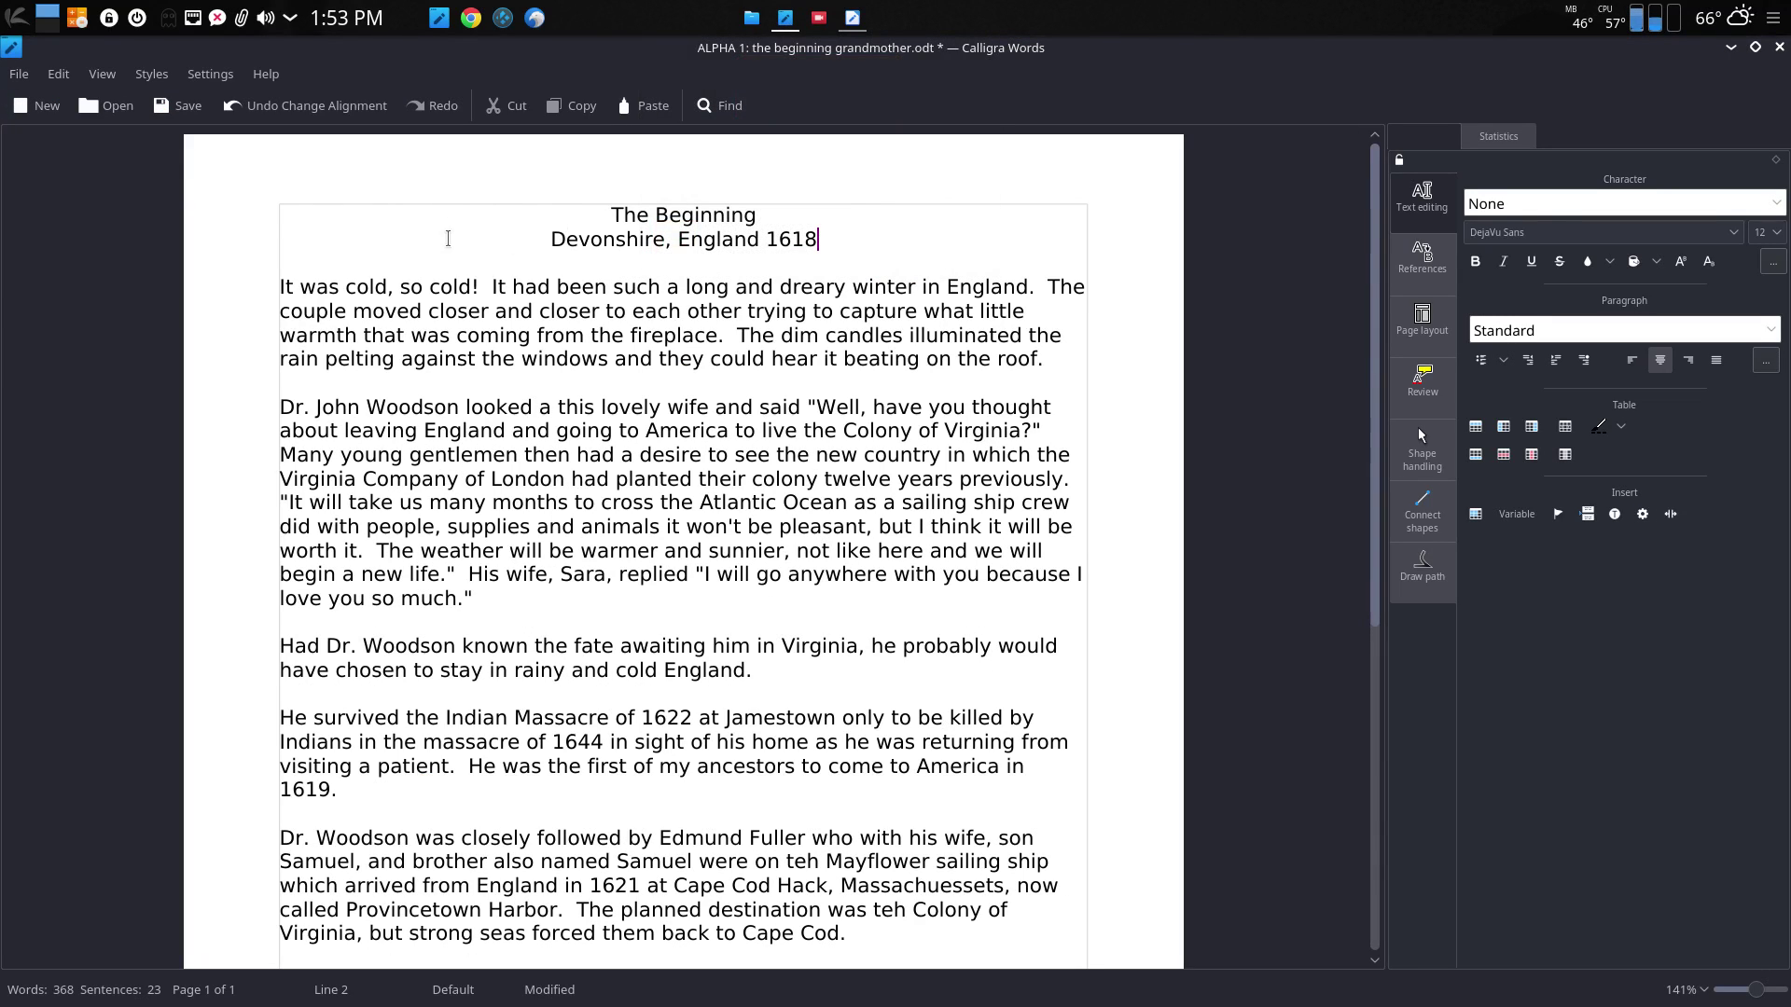
drag(521, 213, 839, 235)
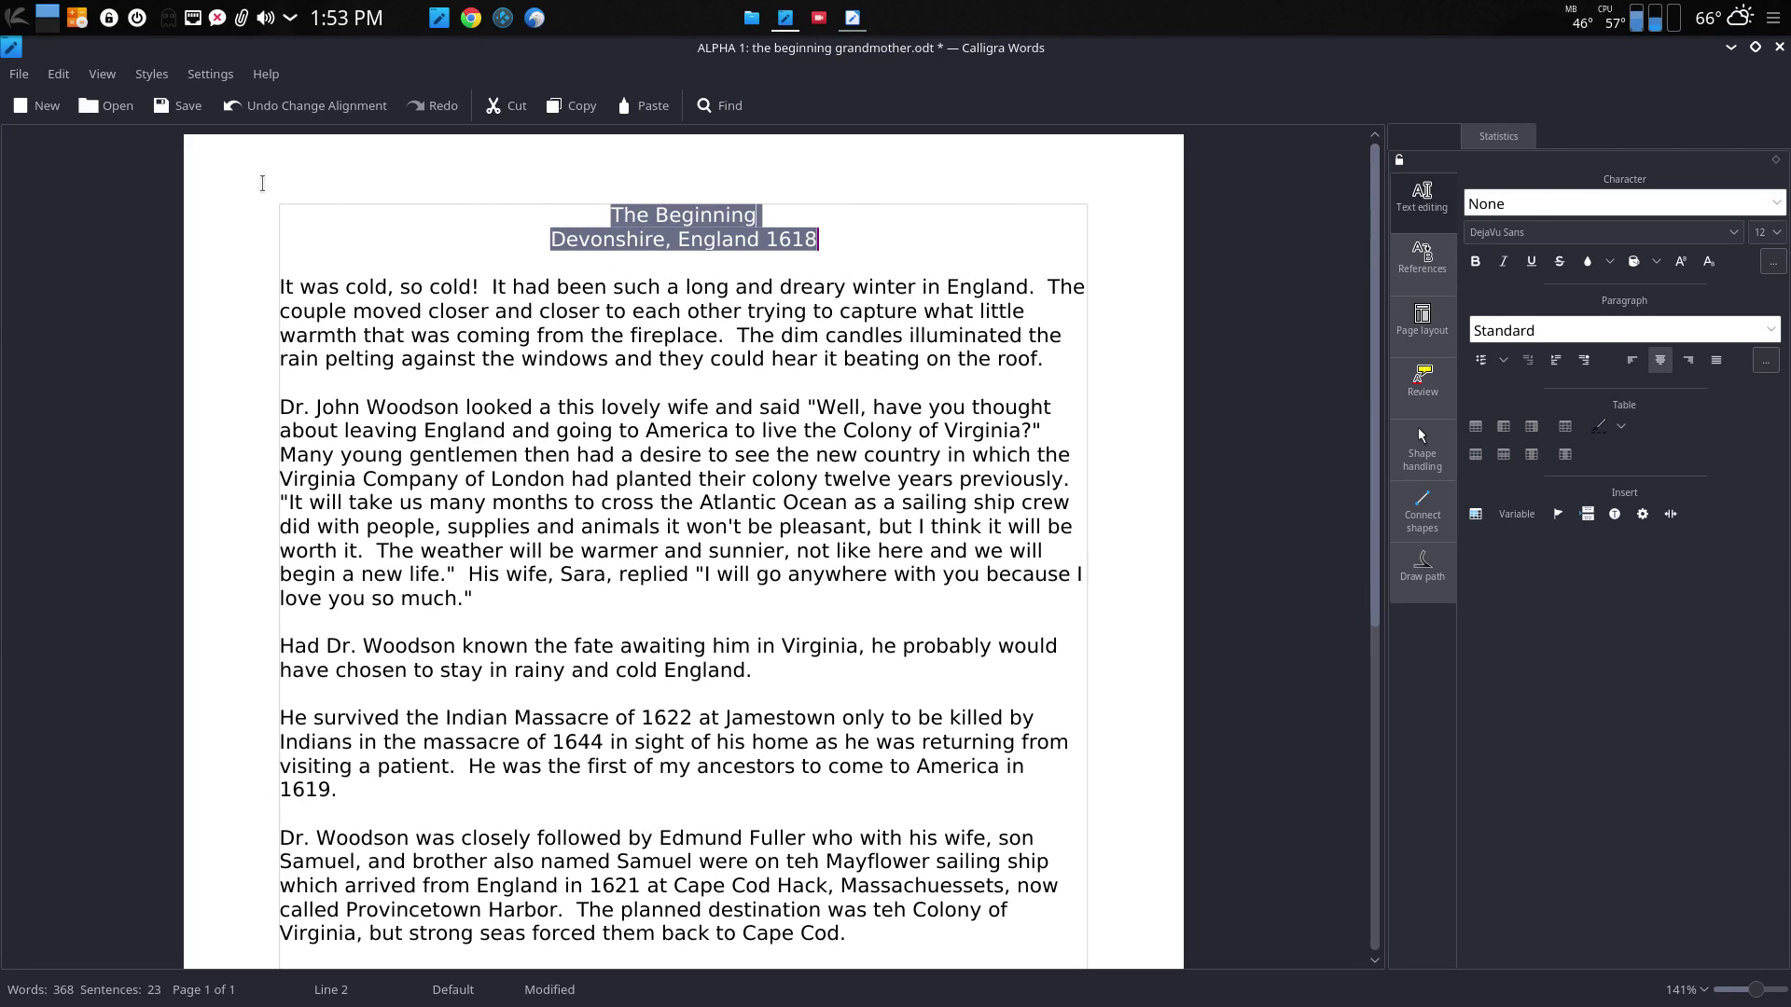
click(101, 73)
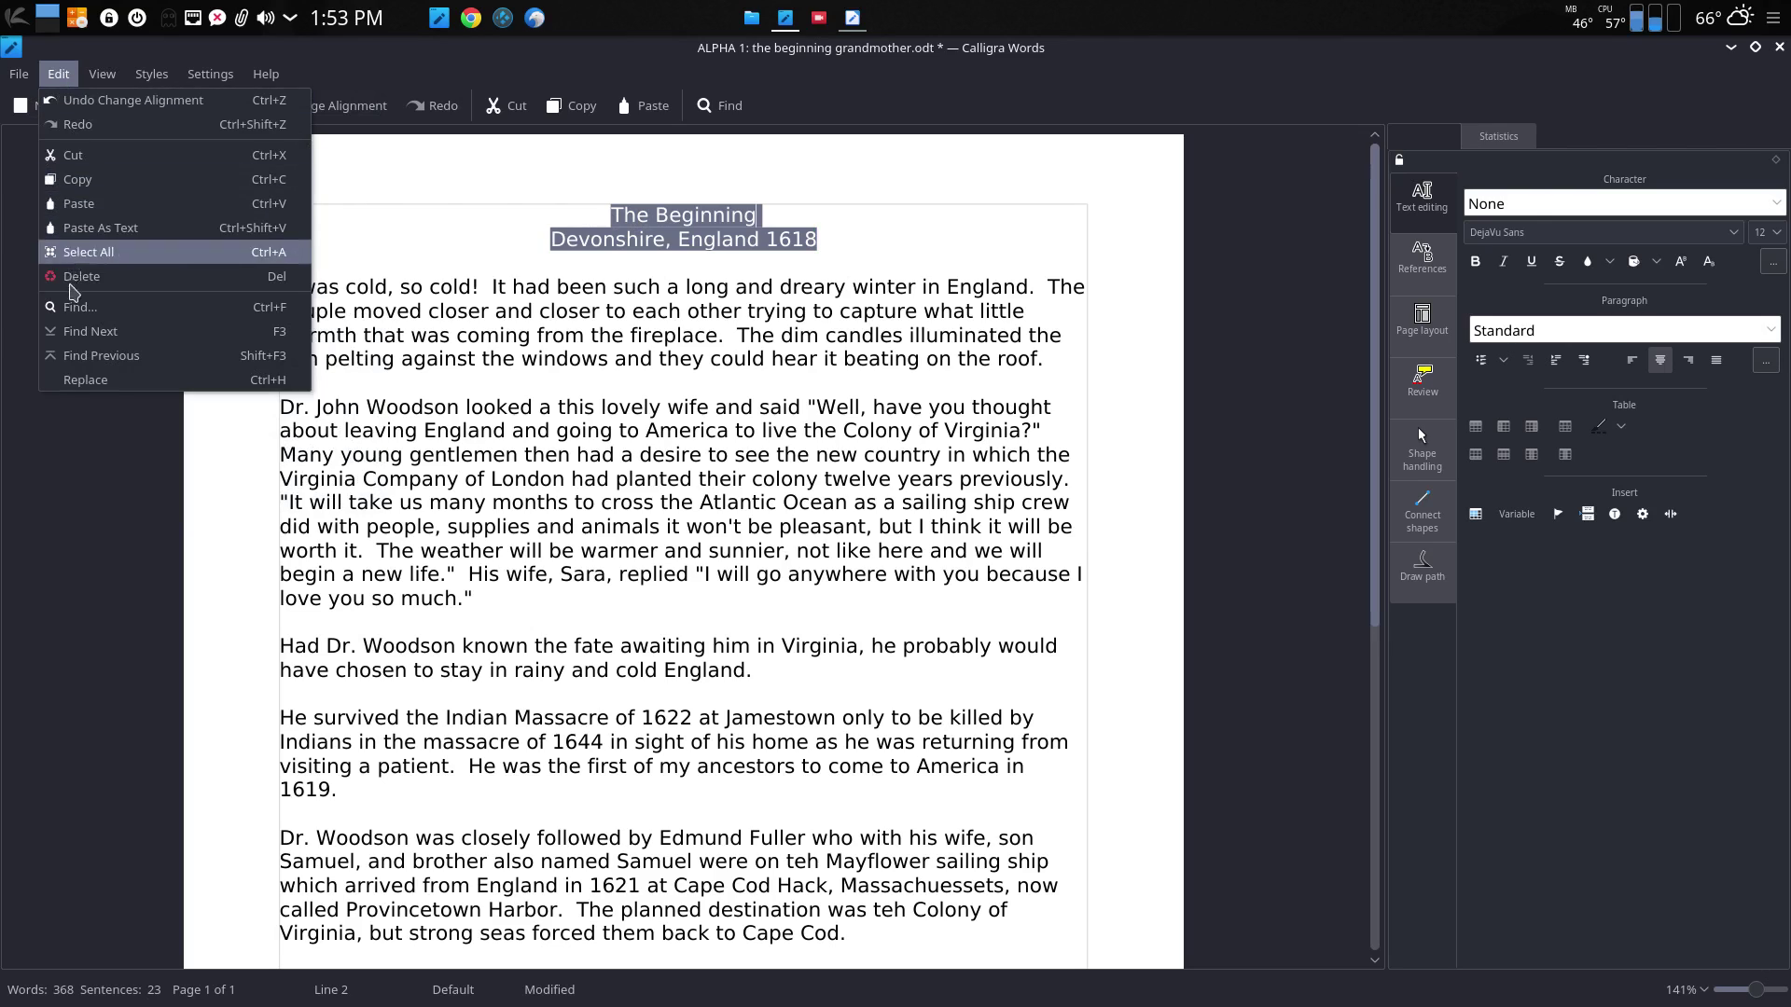
mouse_move(213, 91)
click(86, 295)
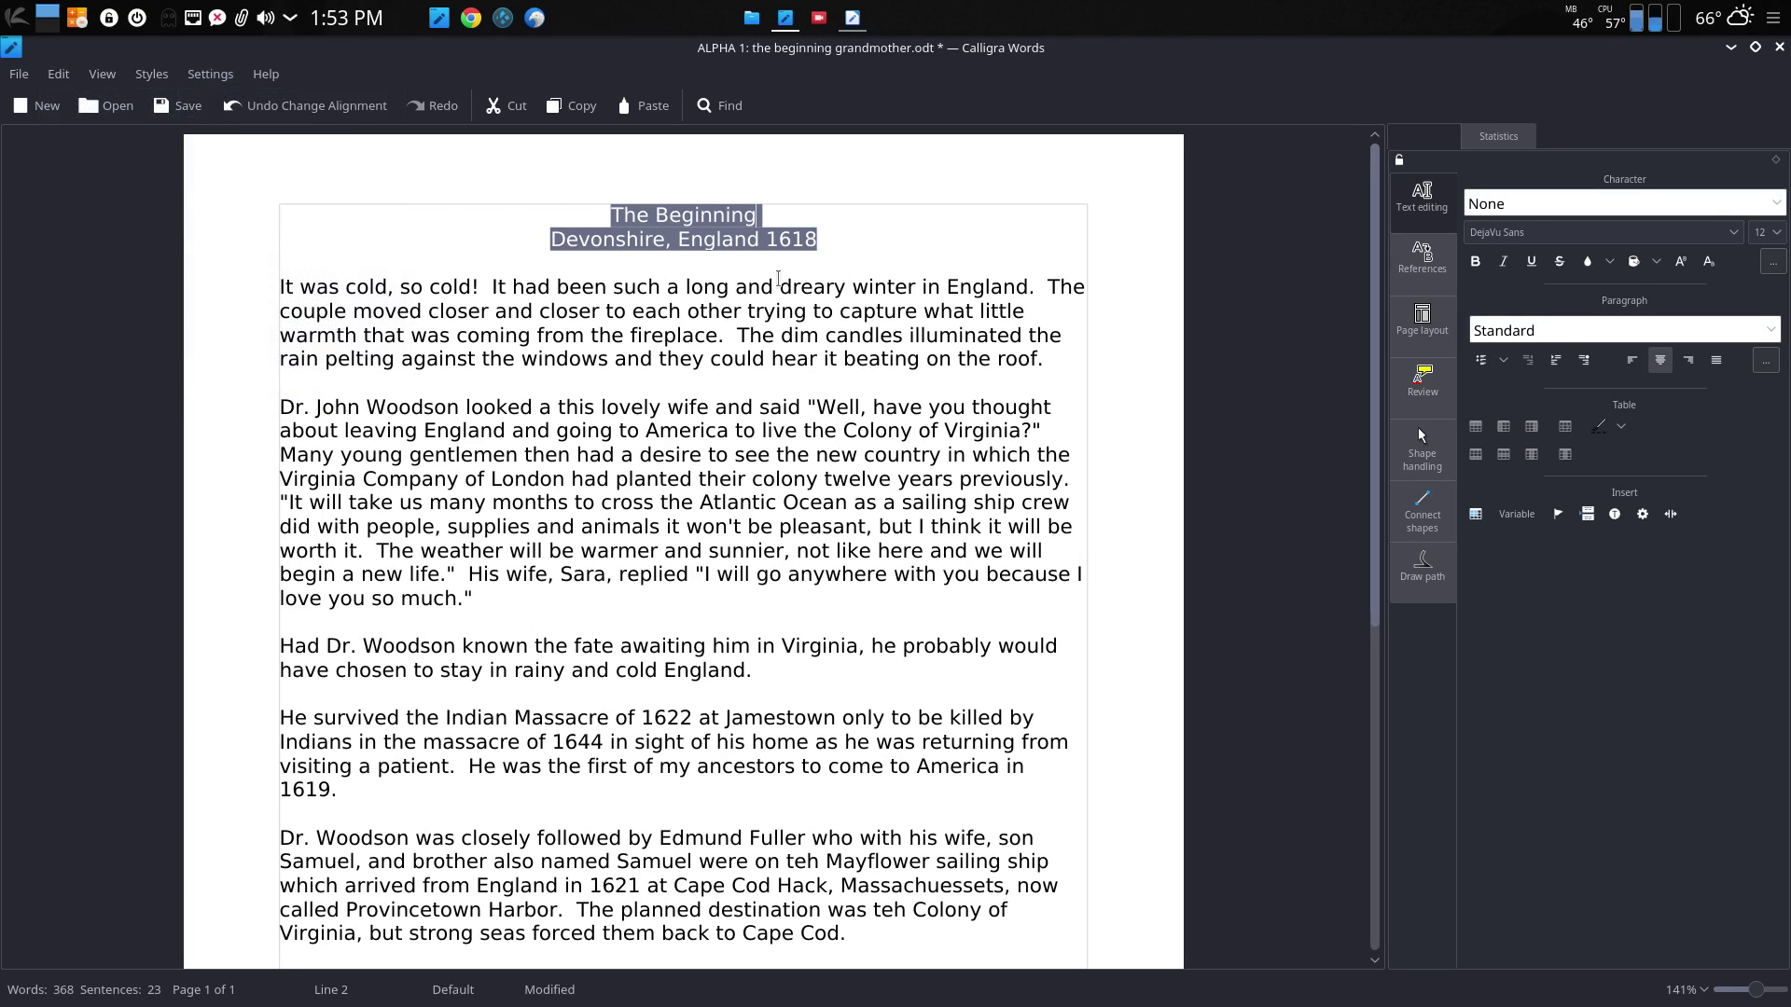
click(1433, 289)
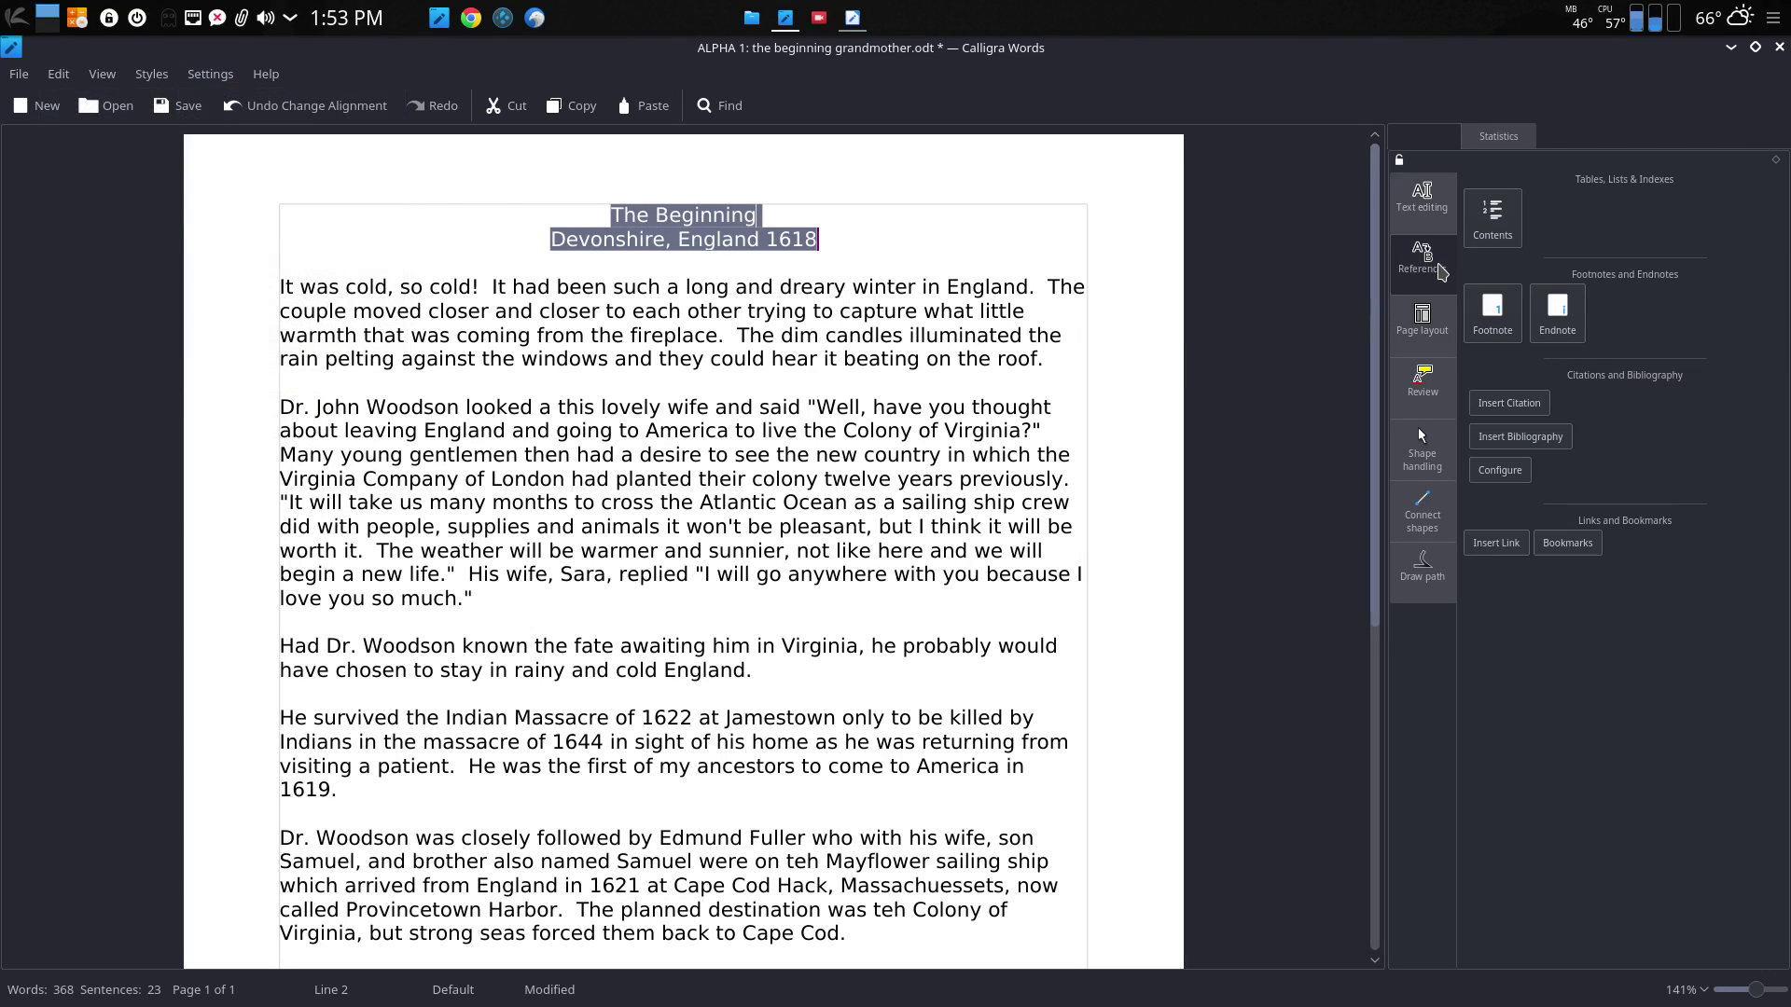
click(1420, 382)
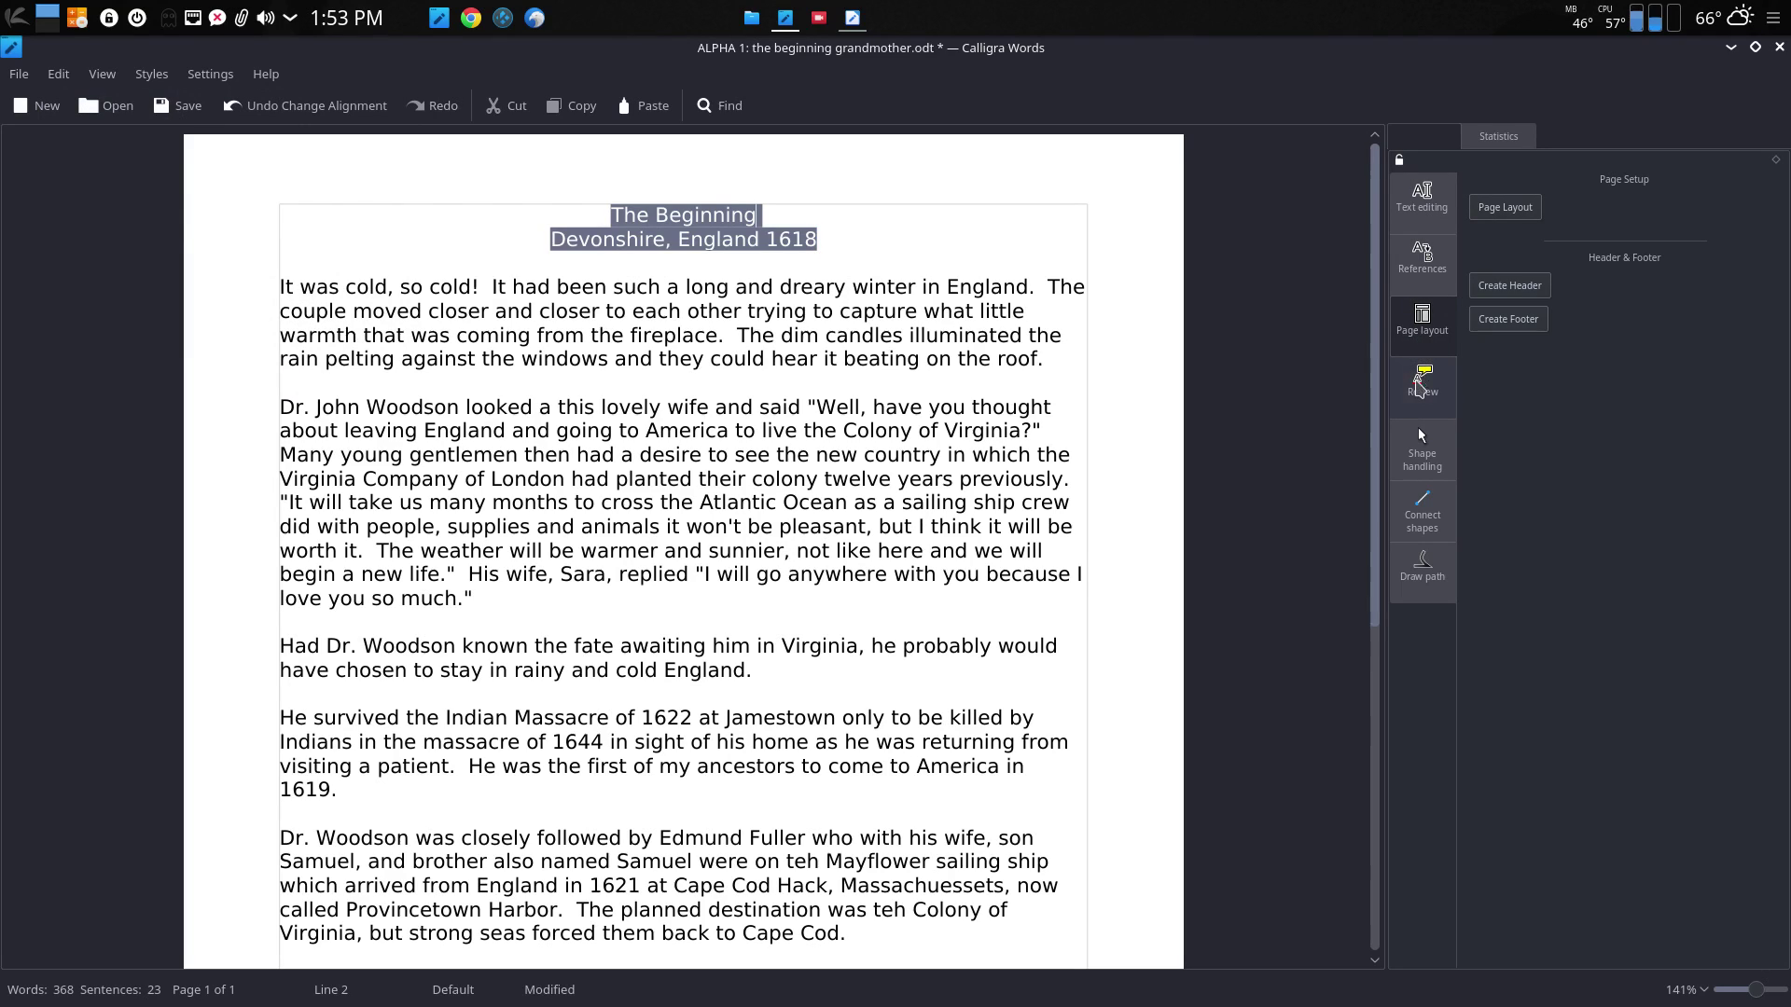
click(1421, 322)
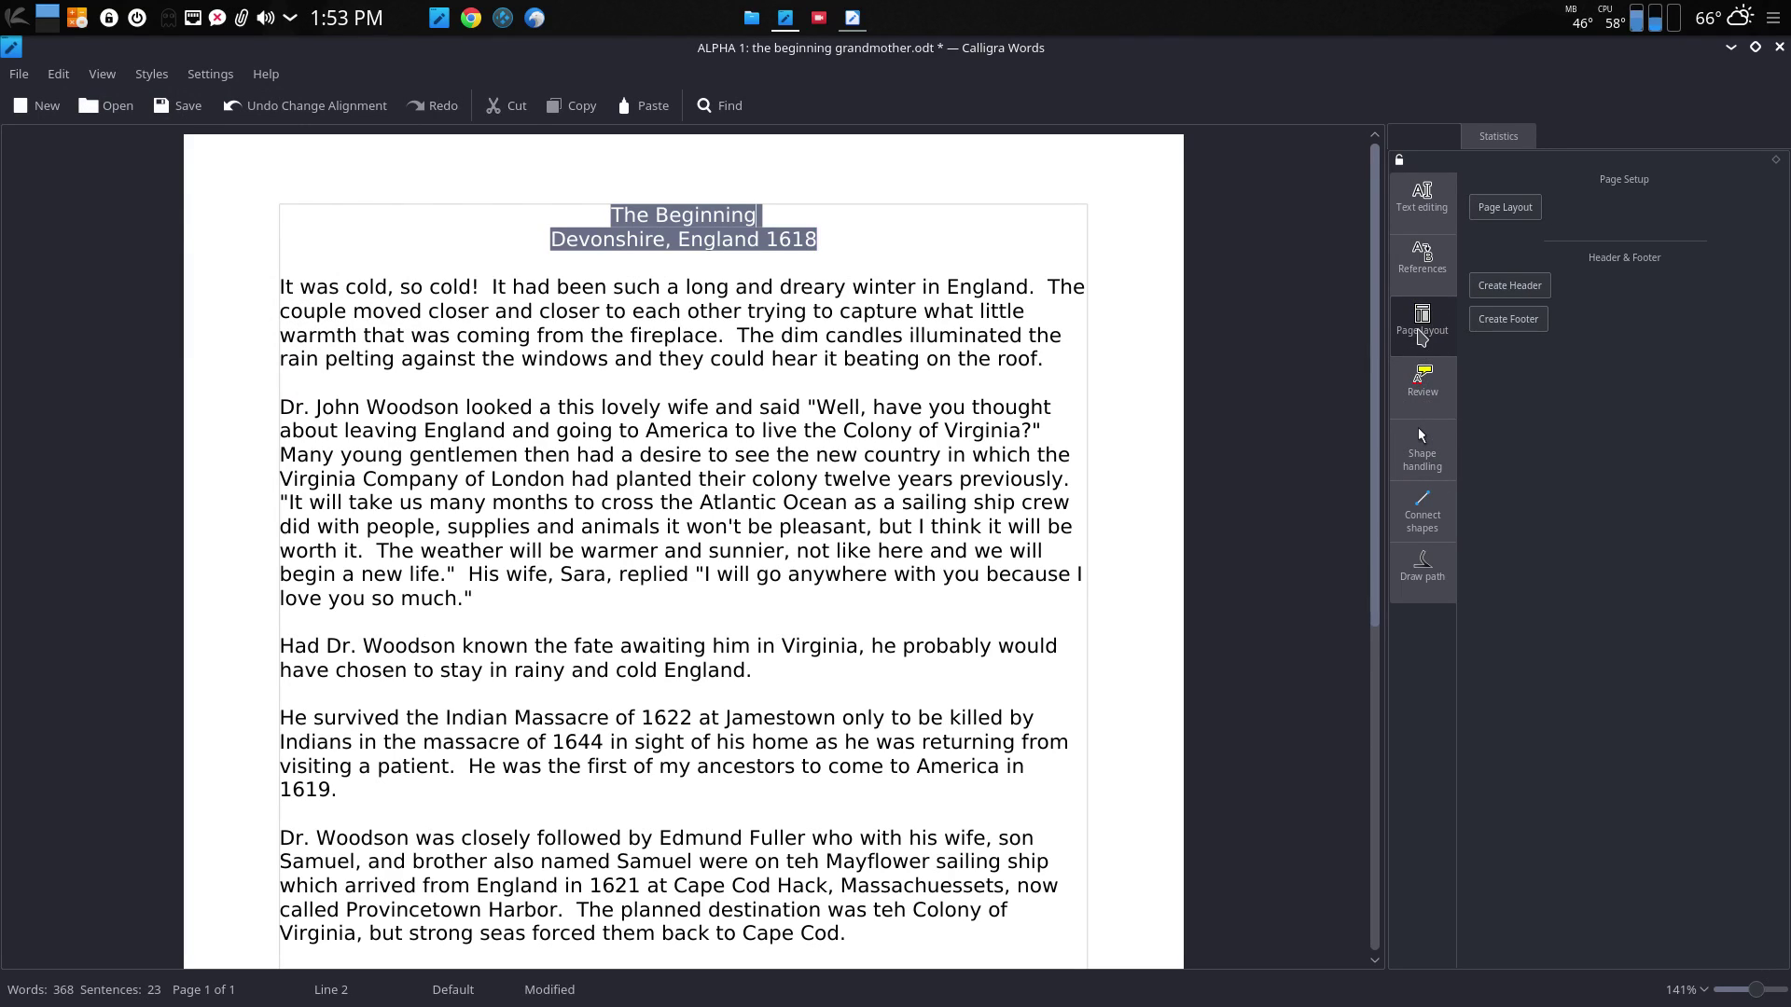
click(1427, 371)
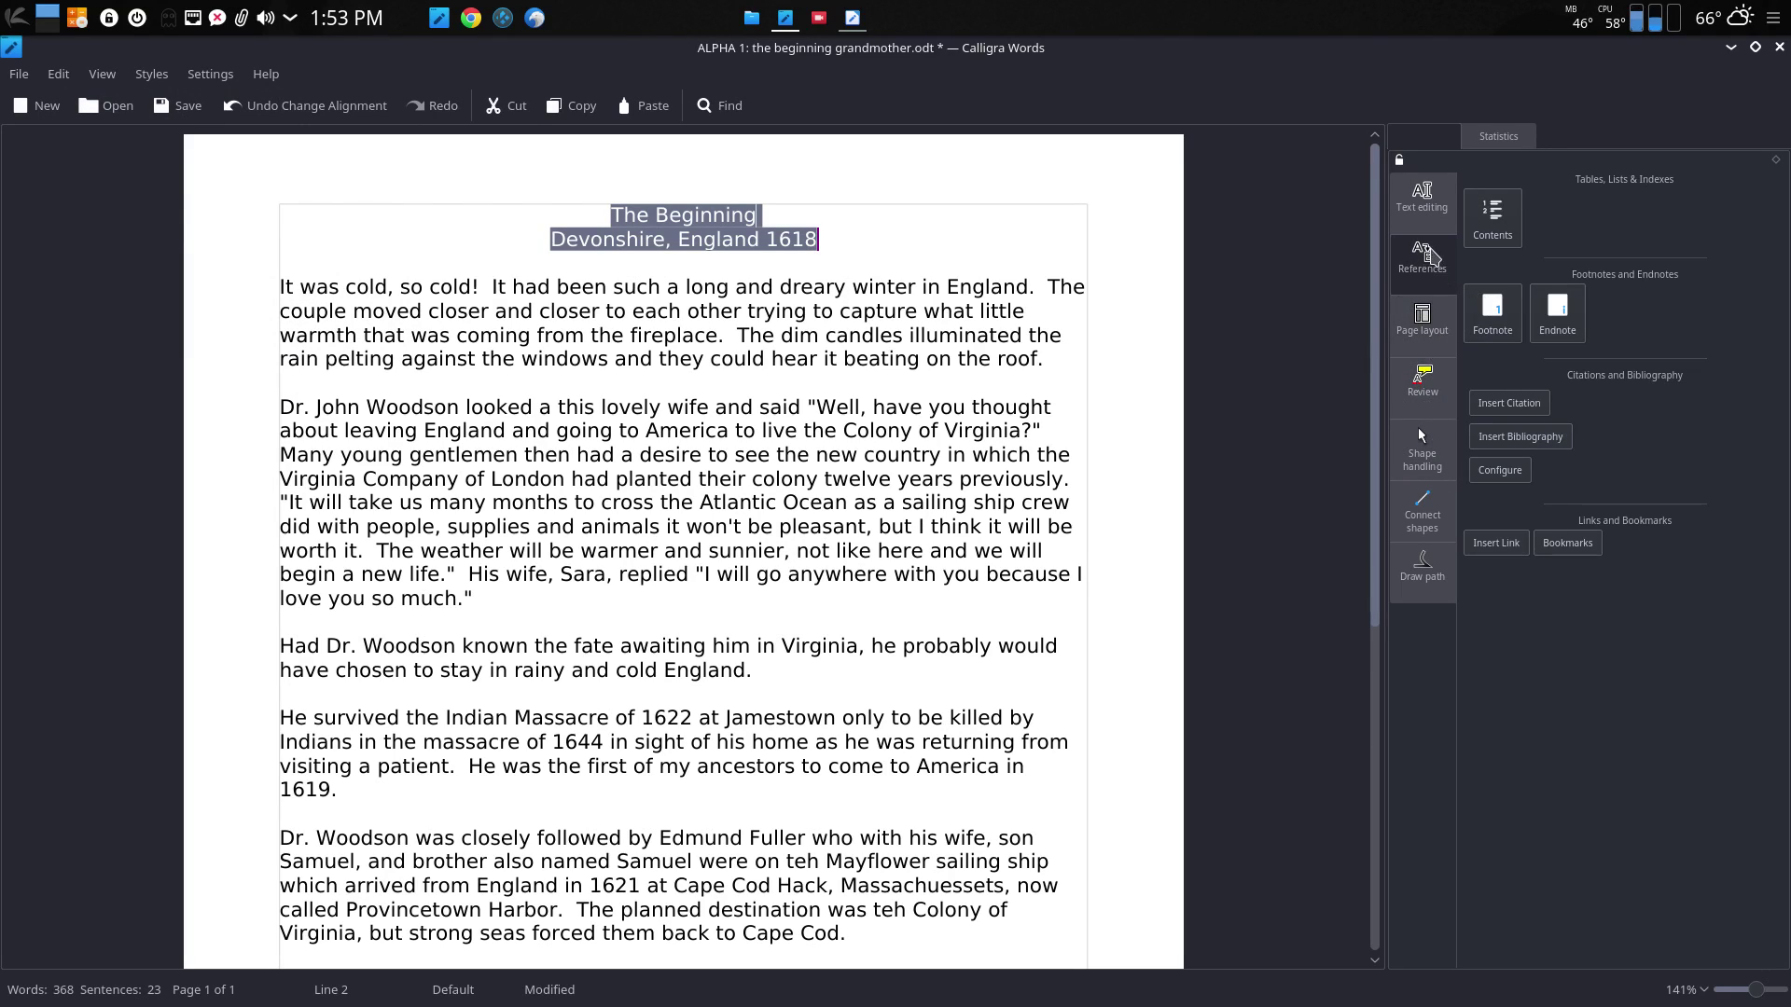
click(1430, 210)
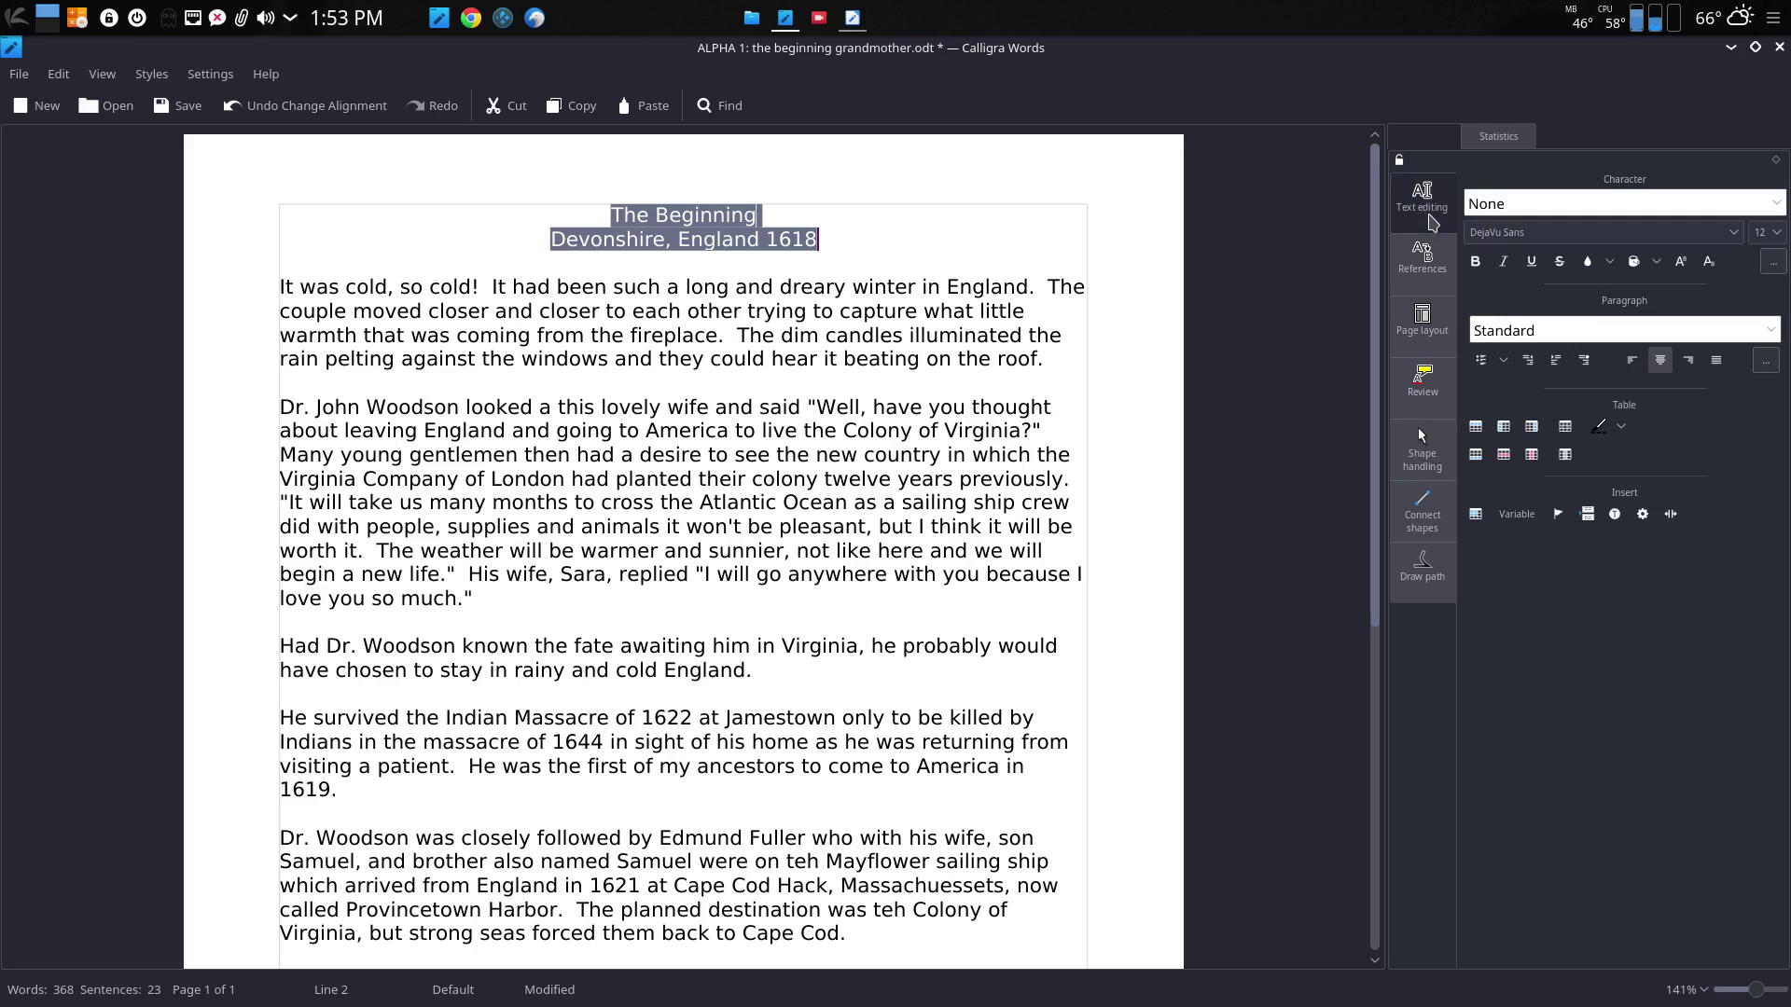
click(1631, 360)
click(1688, 360)
click(1716, 360)
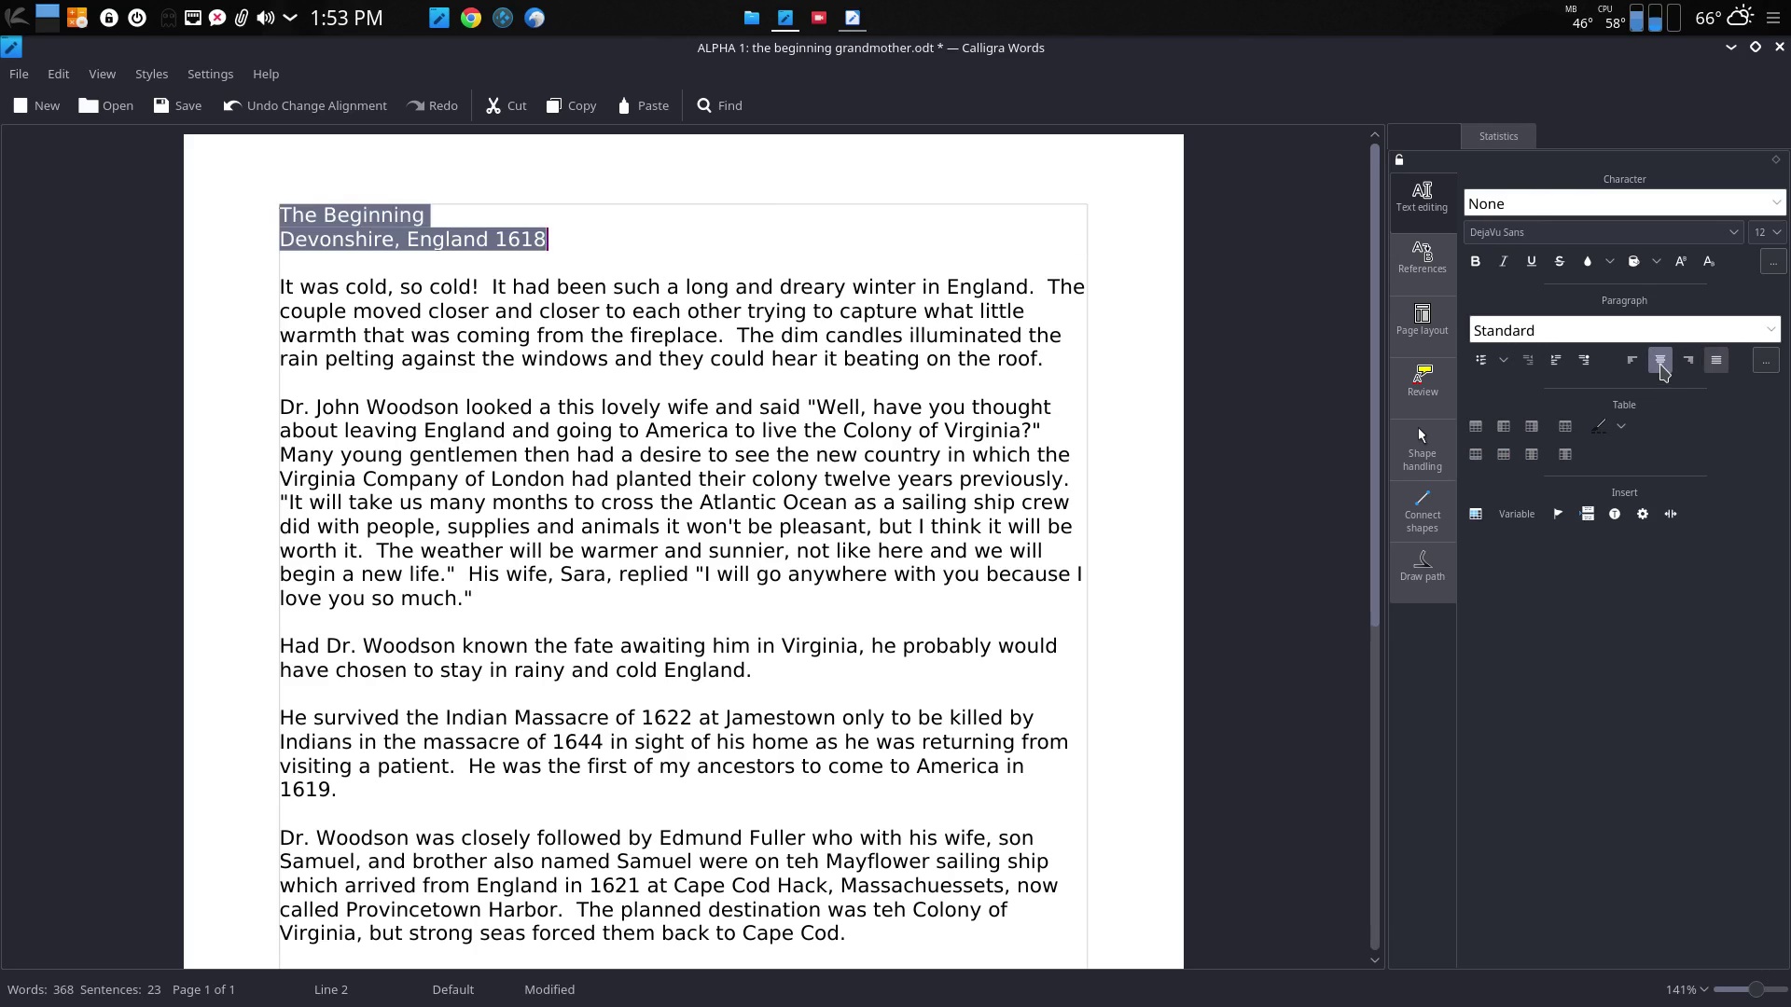
click(1660, 360)
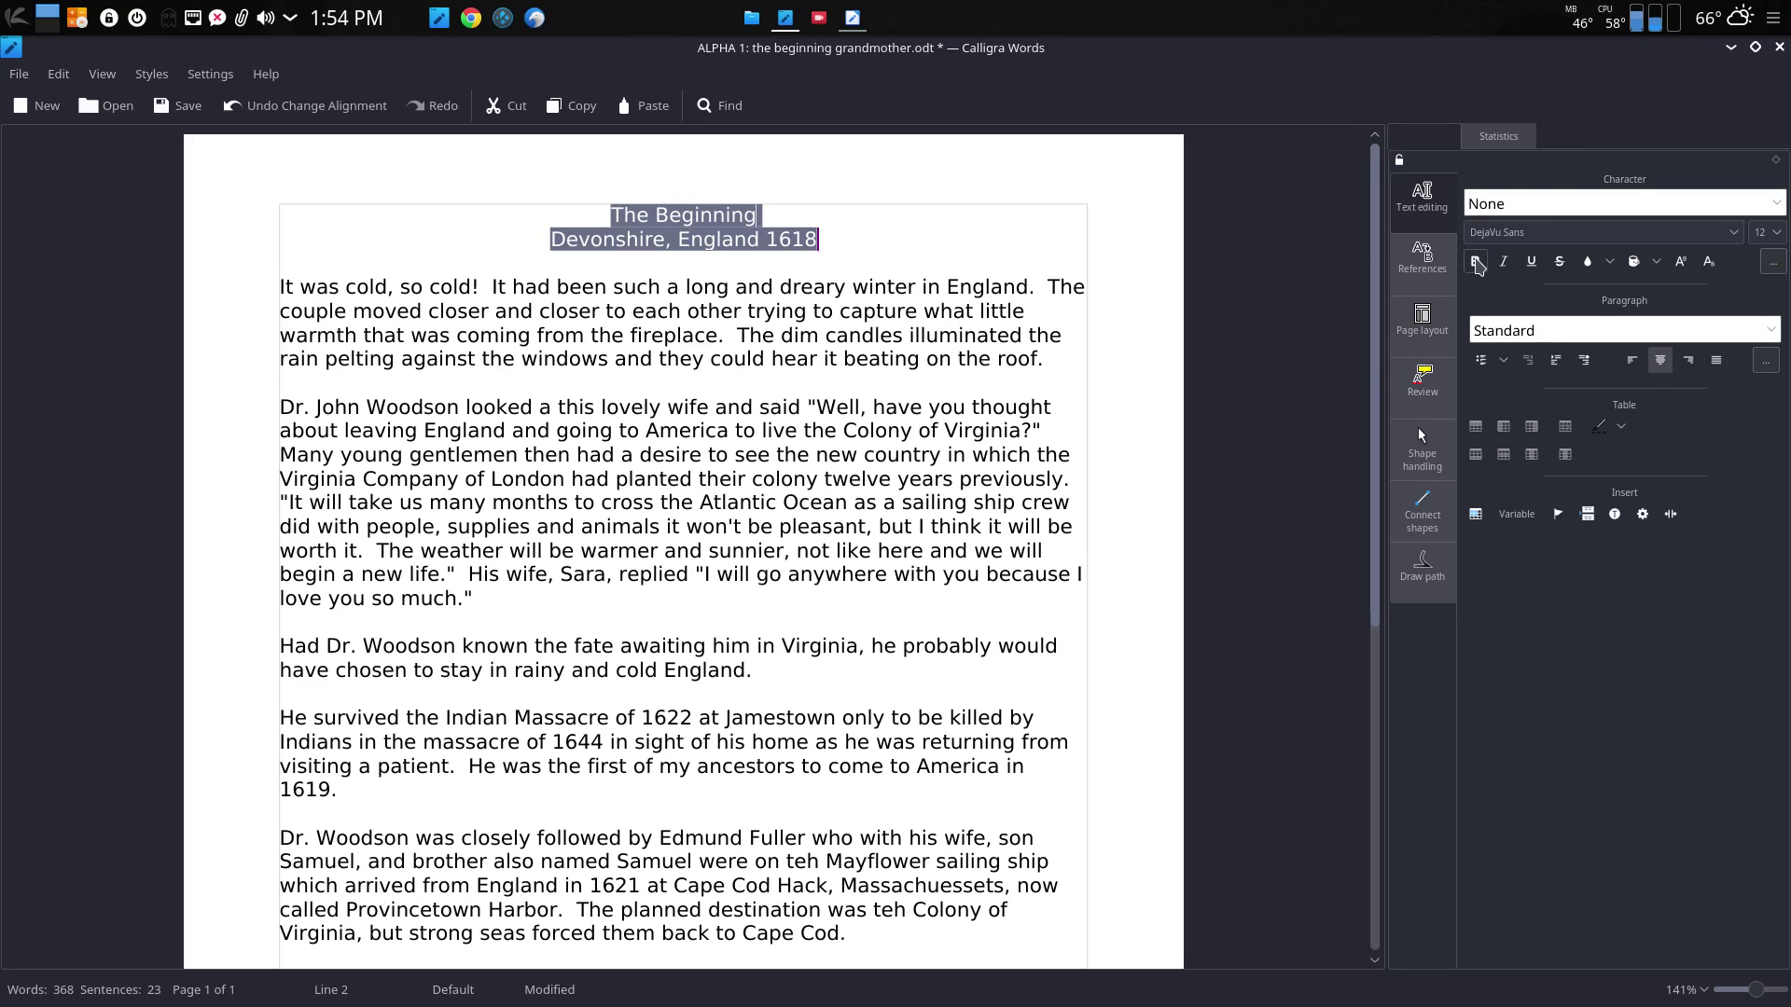
click(466, 211)
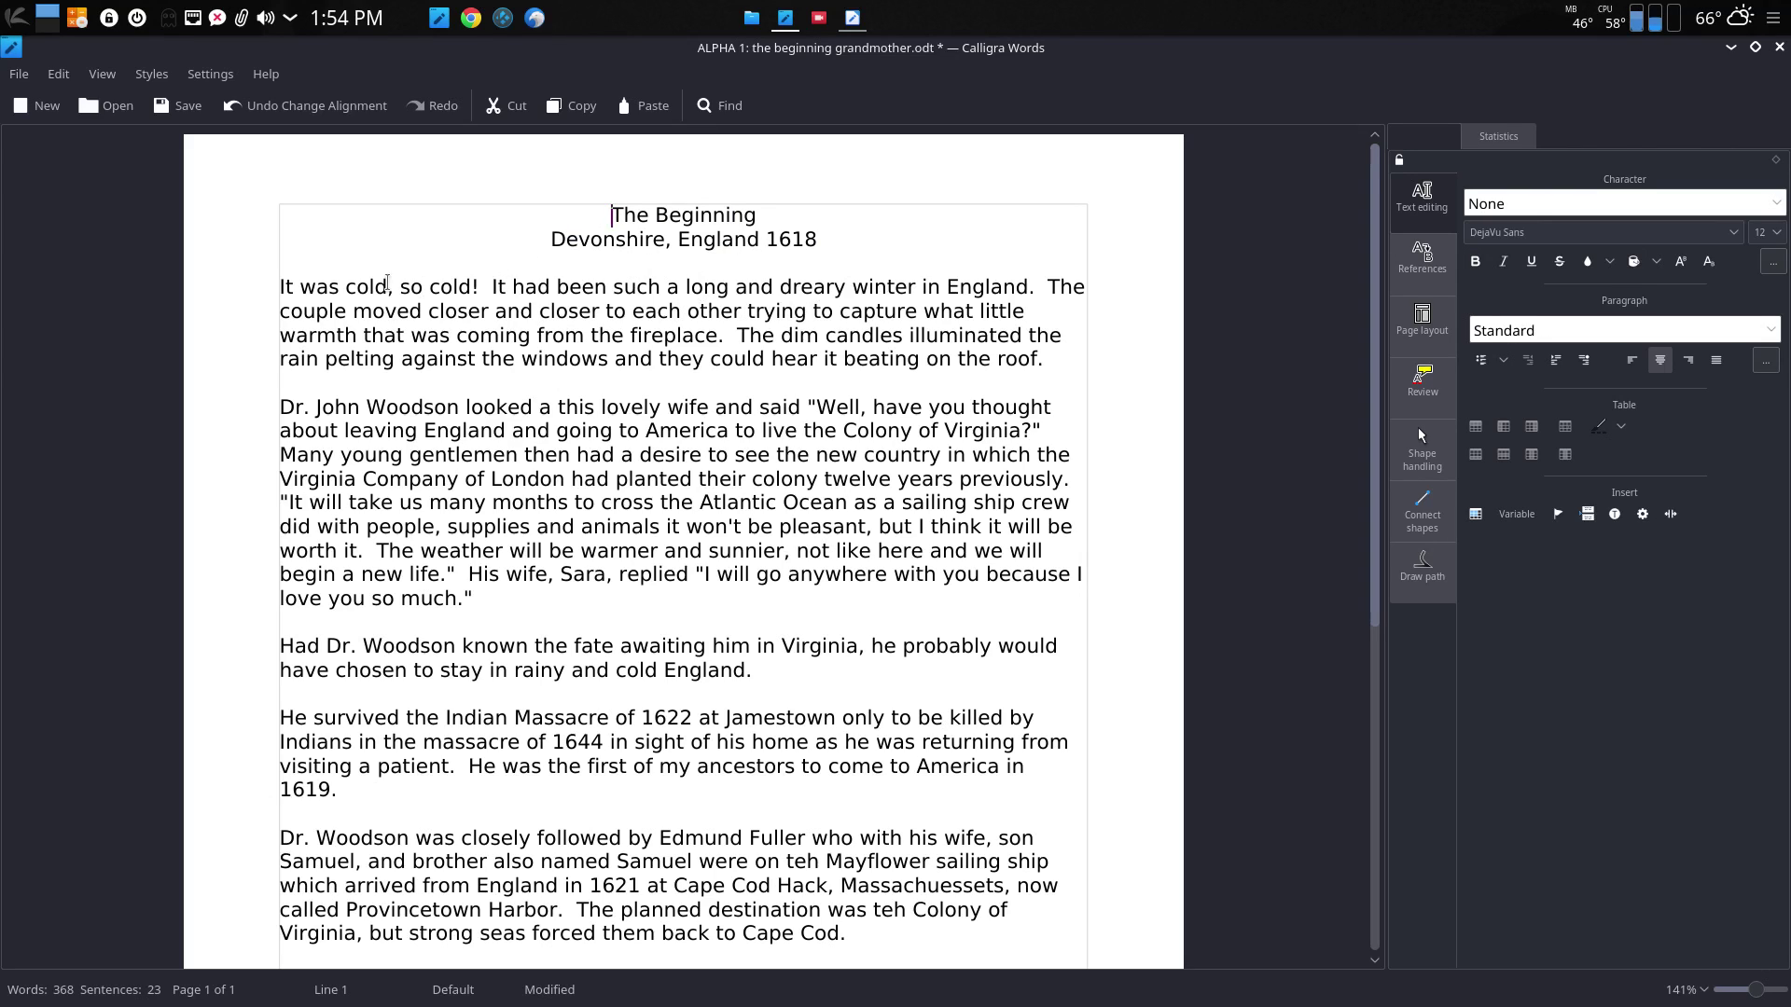
click(89, 76)
click(154, 495)
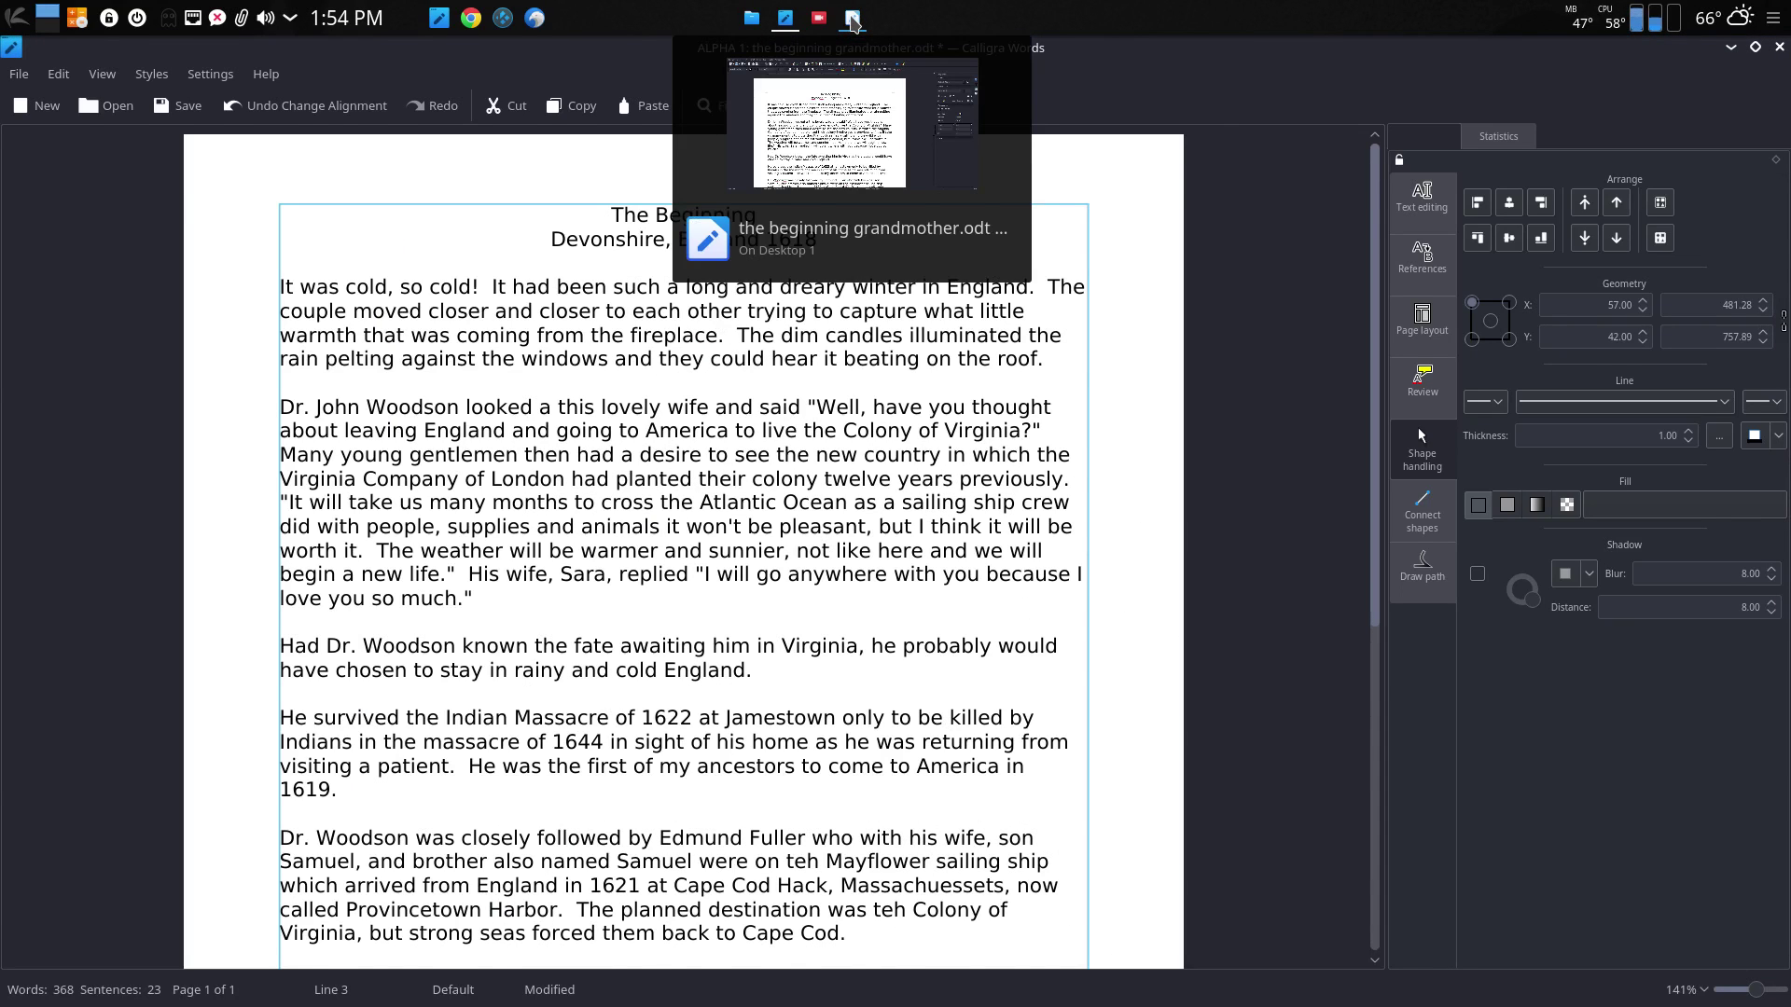
In Writer, enter View > Full Screen, then leave it with Ctrl+Shift+J.
click(852, 21)
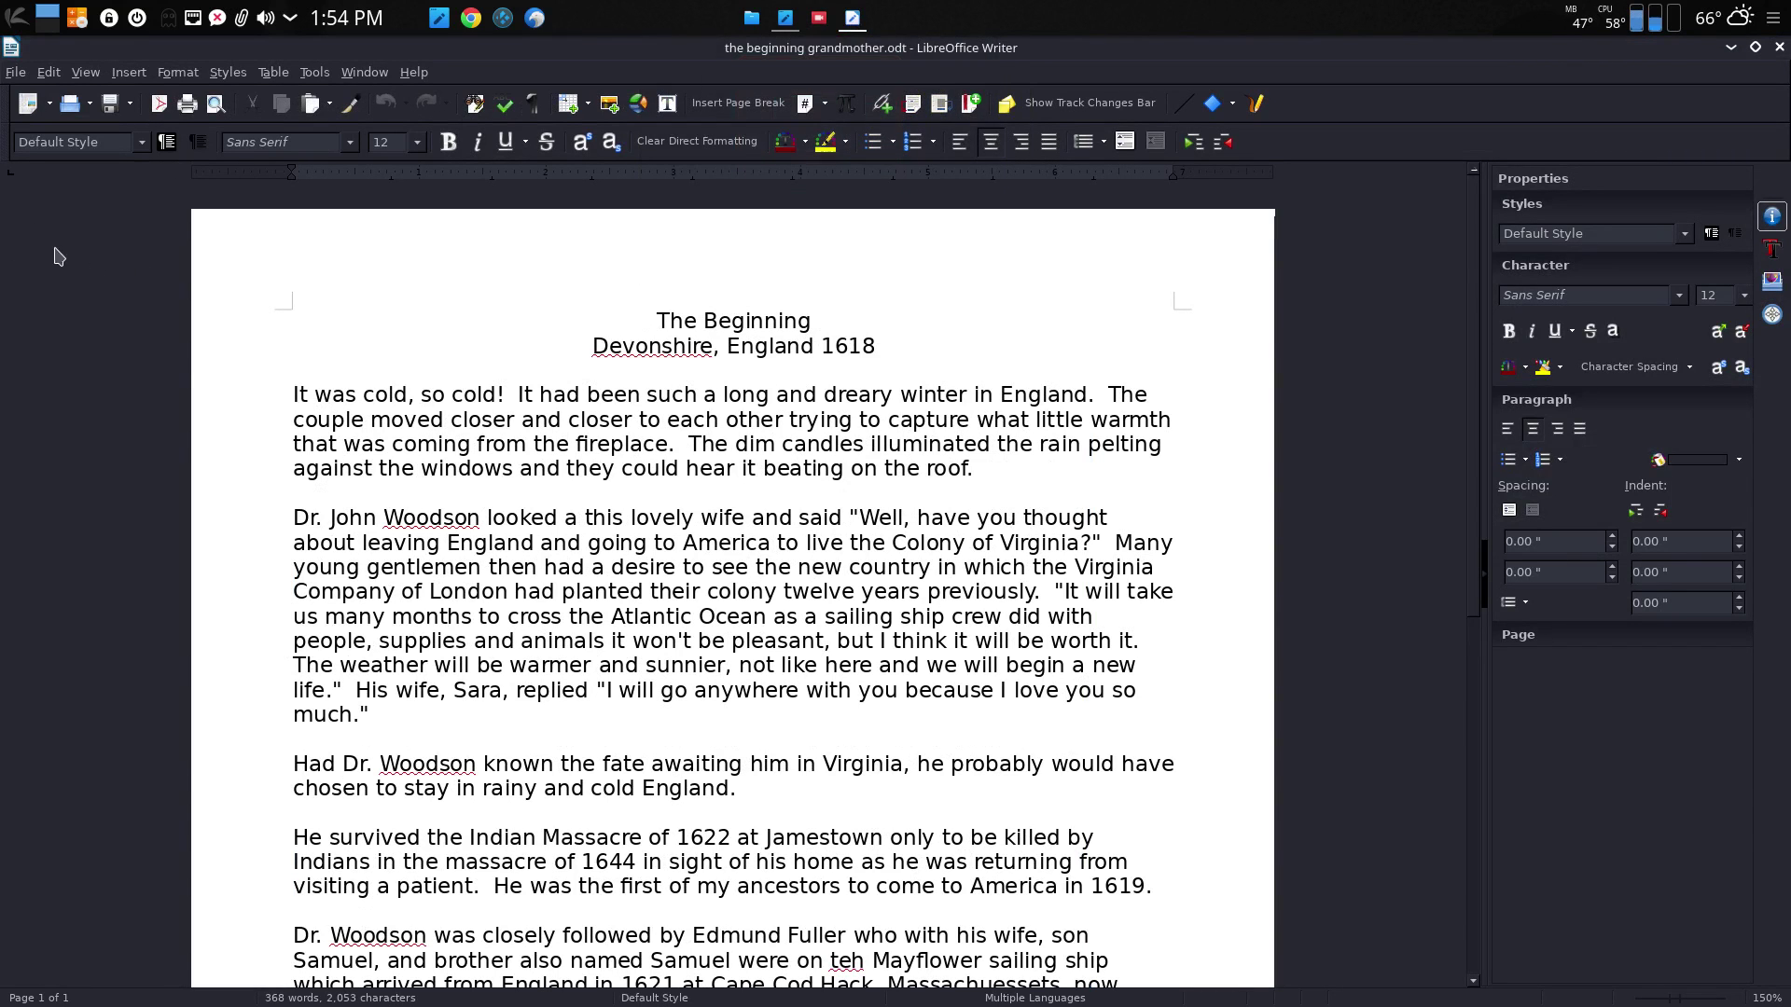
click(84, 72)
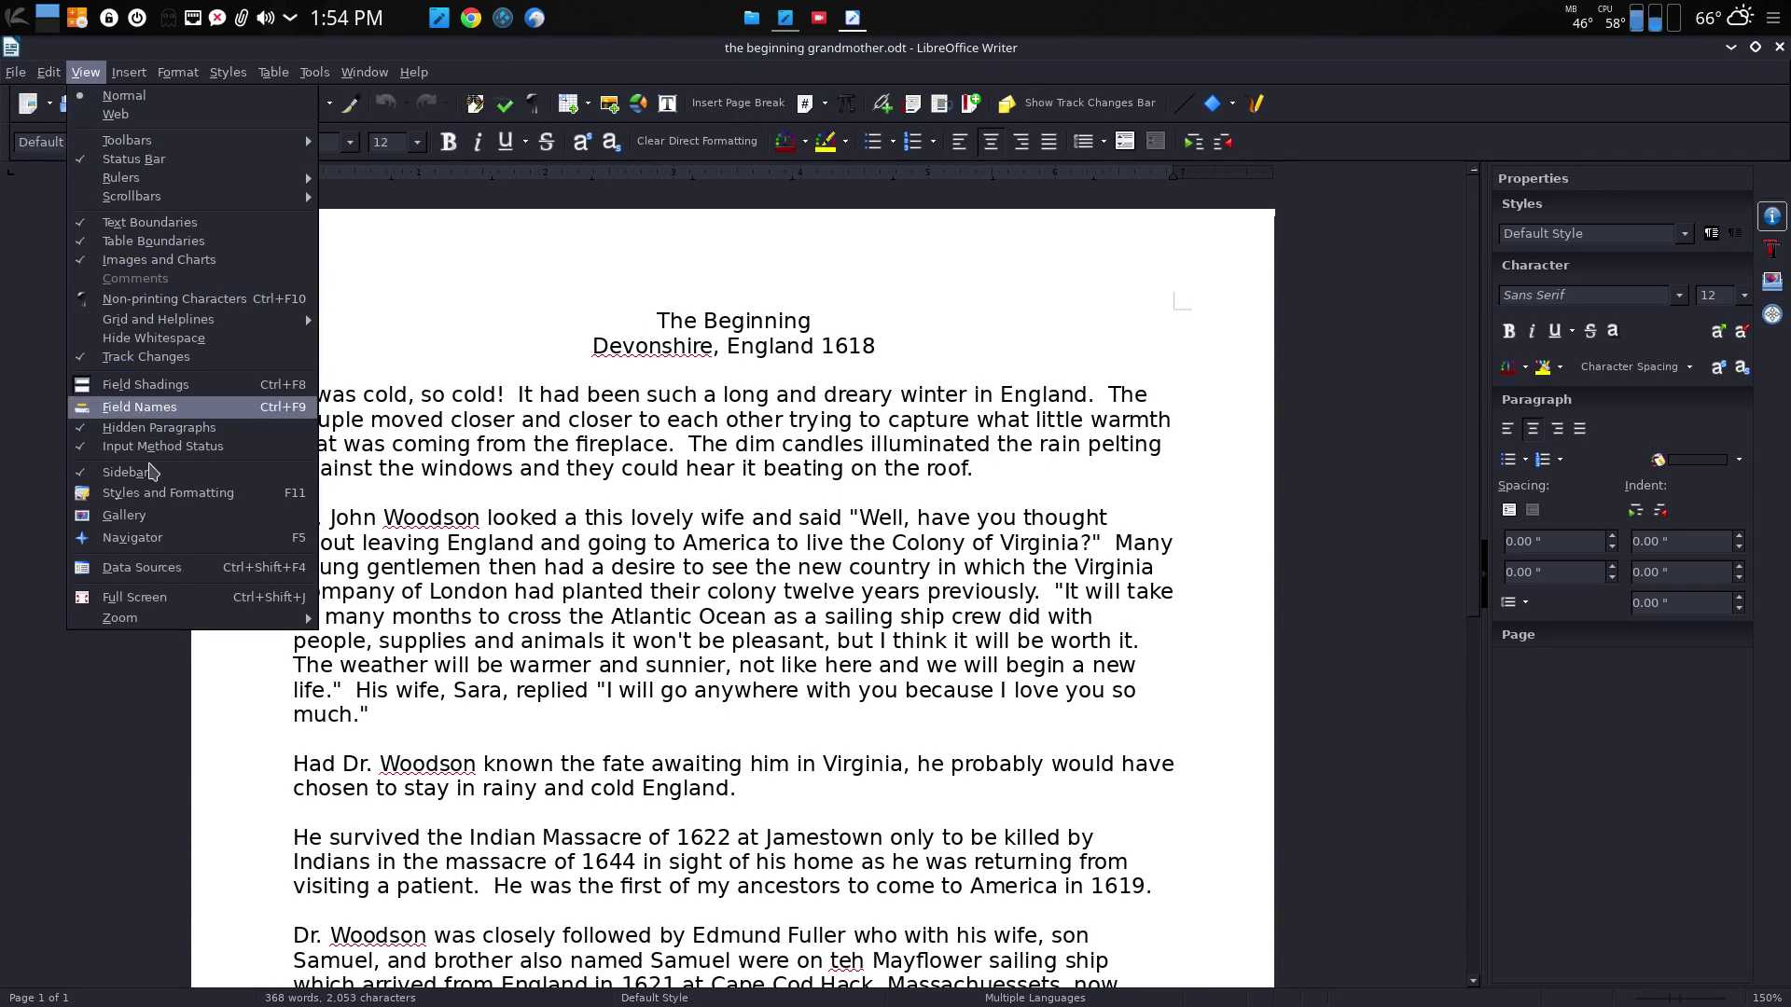
click(164, 601)
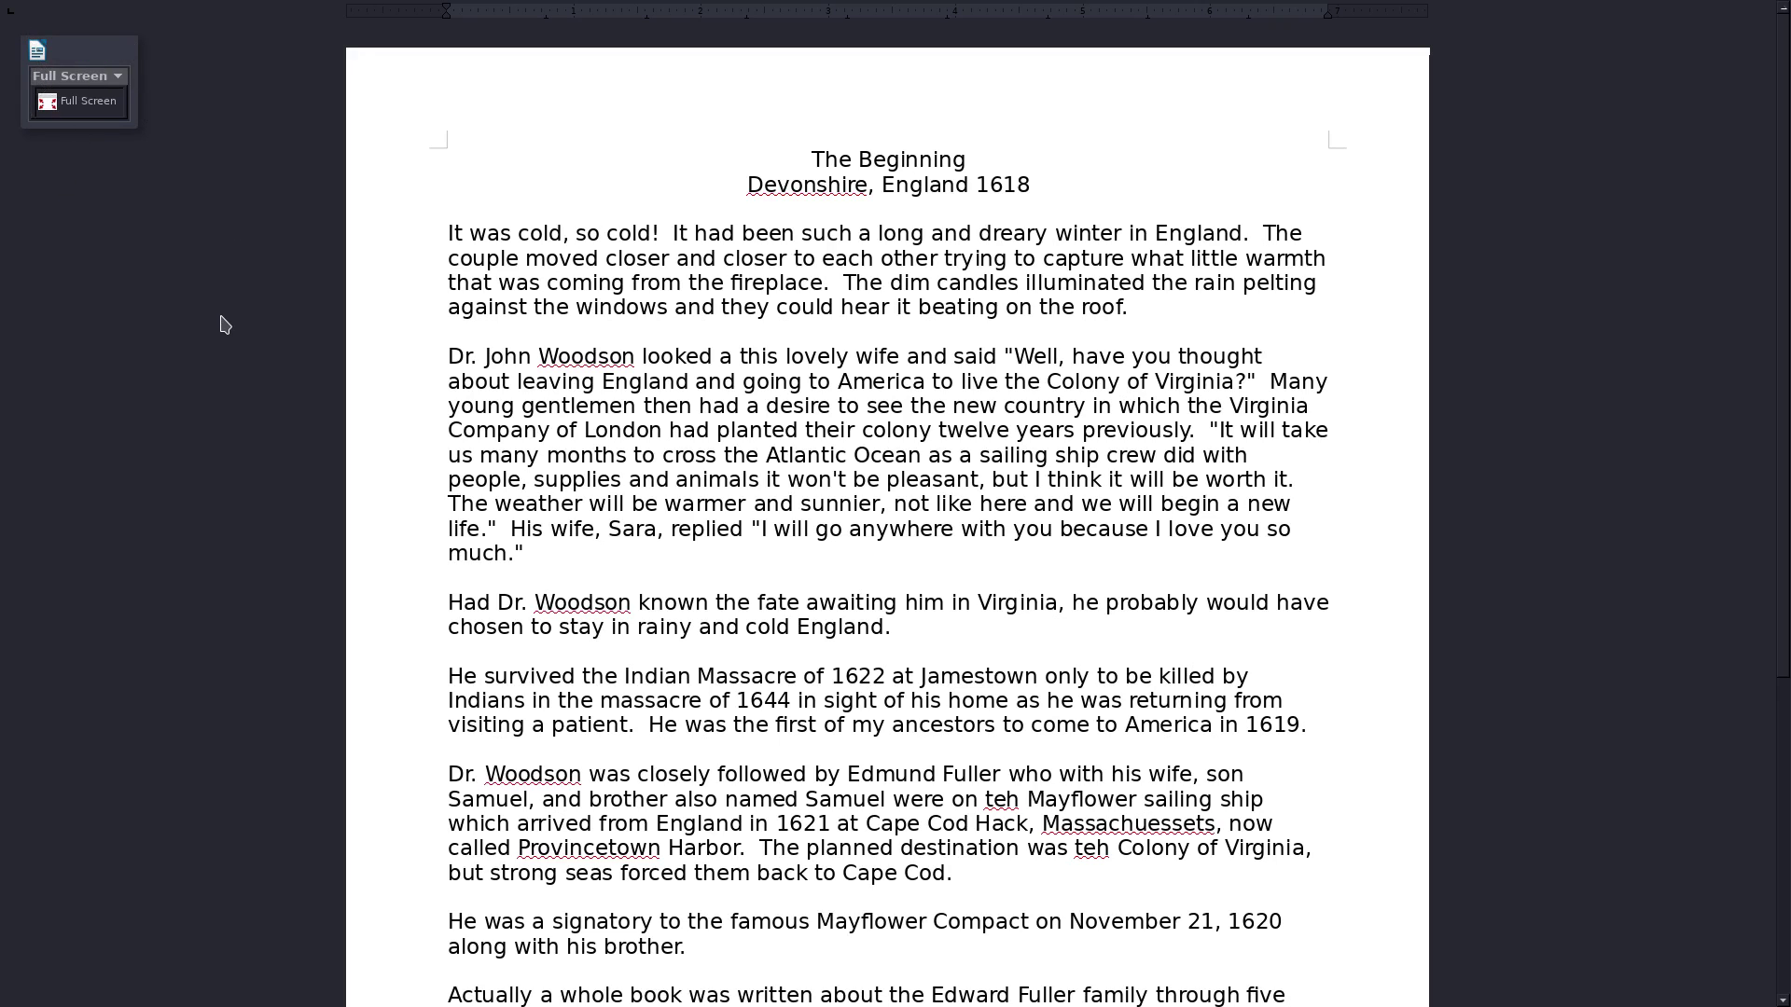
key(ctrl+shift+j)
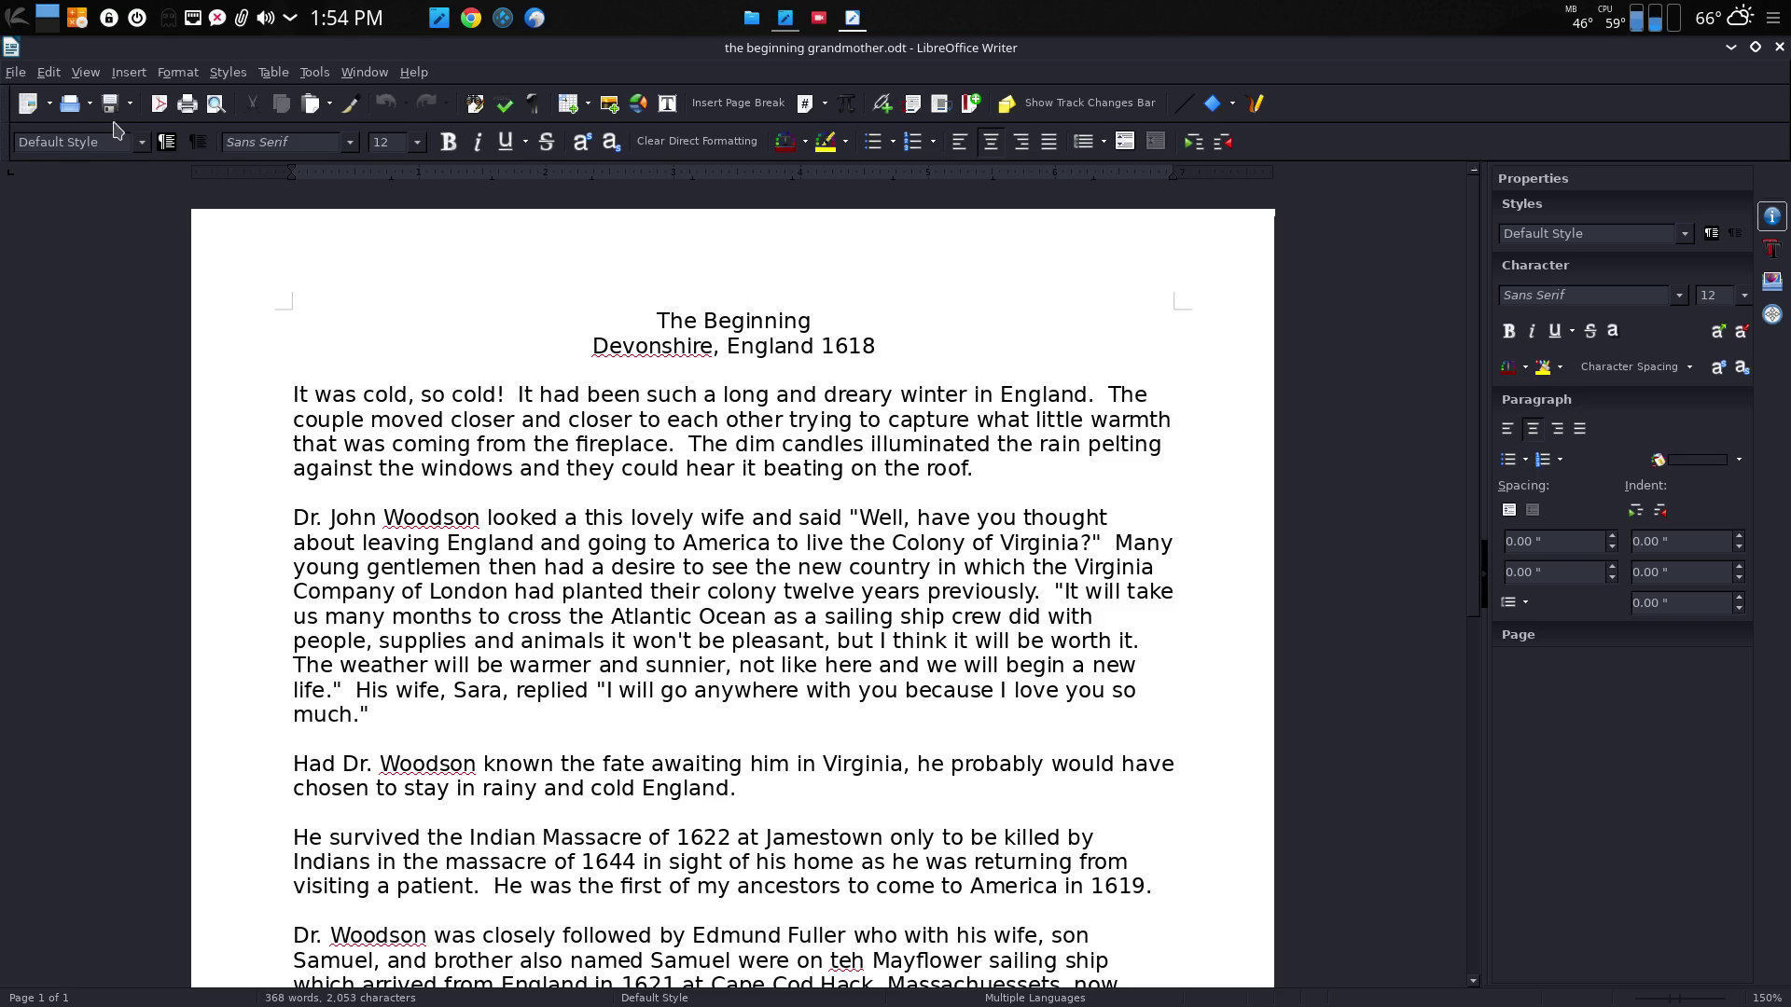
click(16, 72)
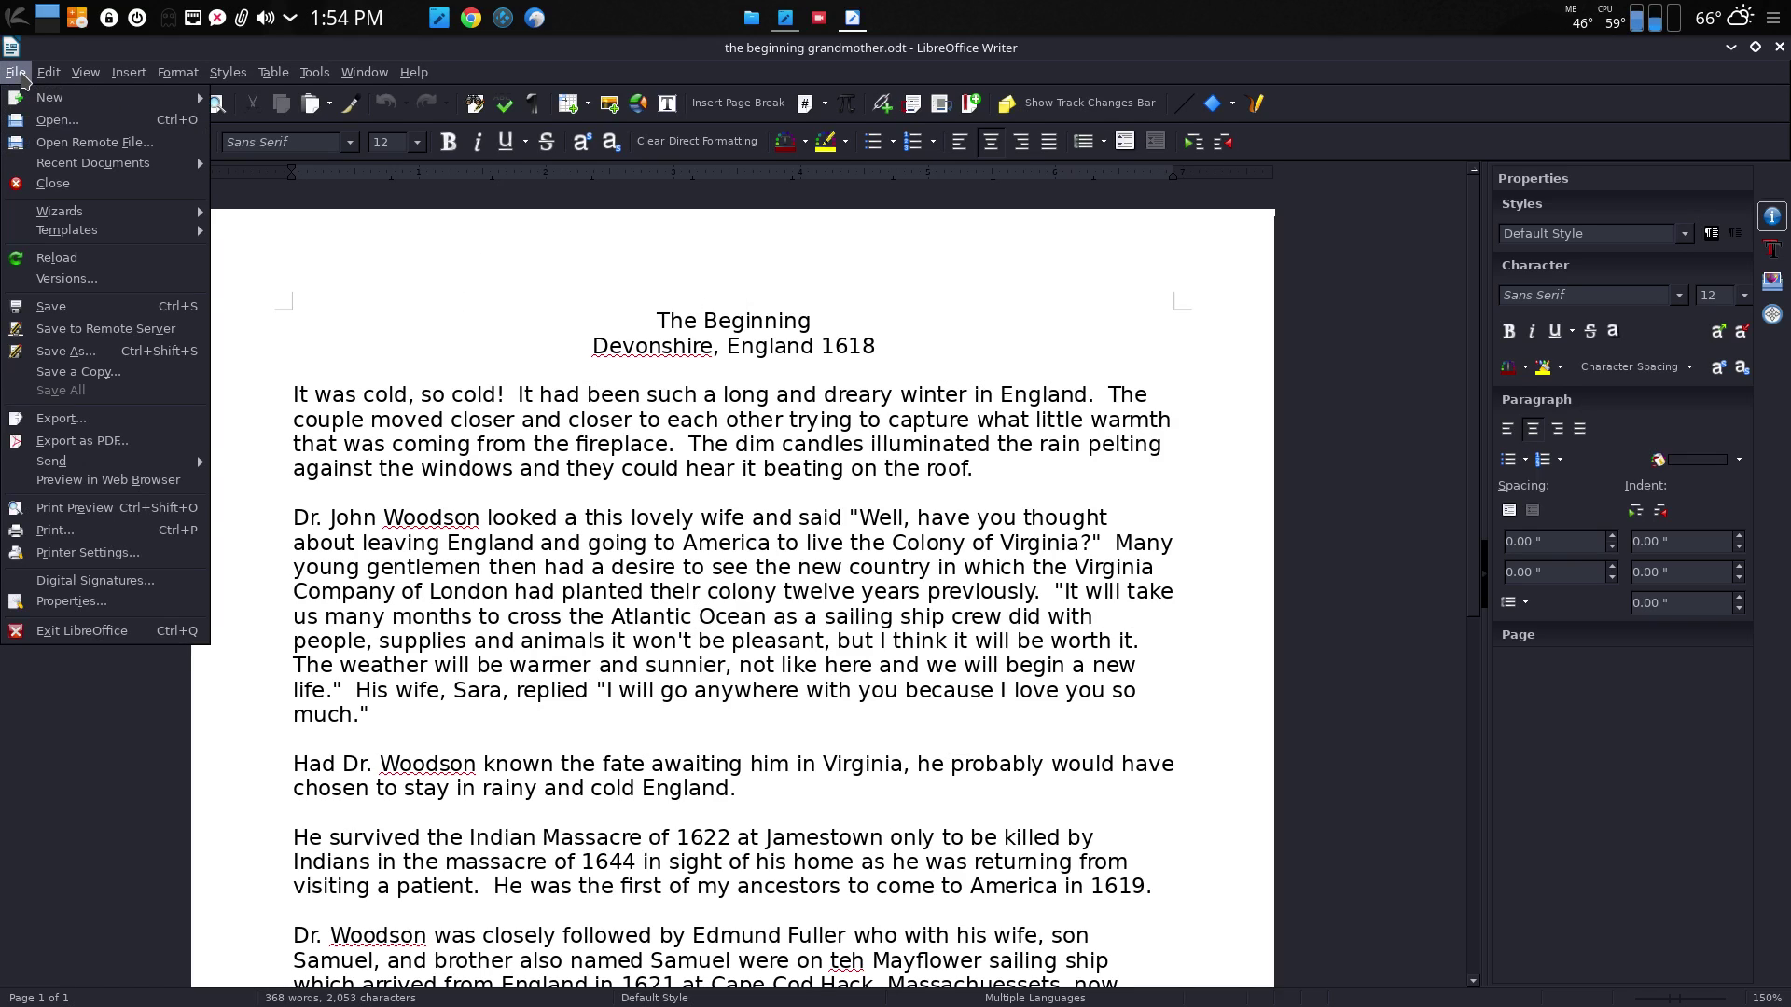
click(145, 359)
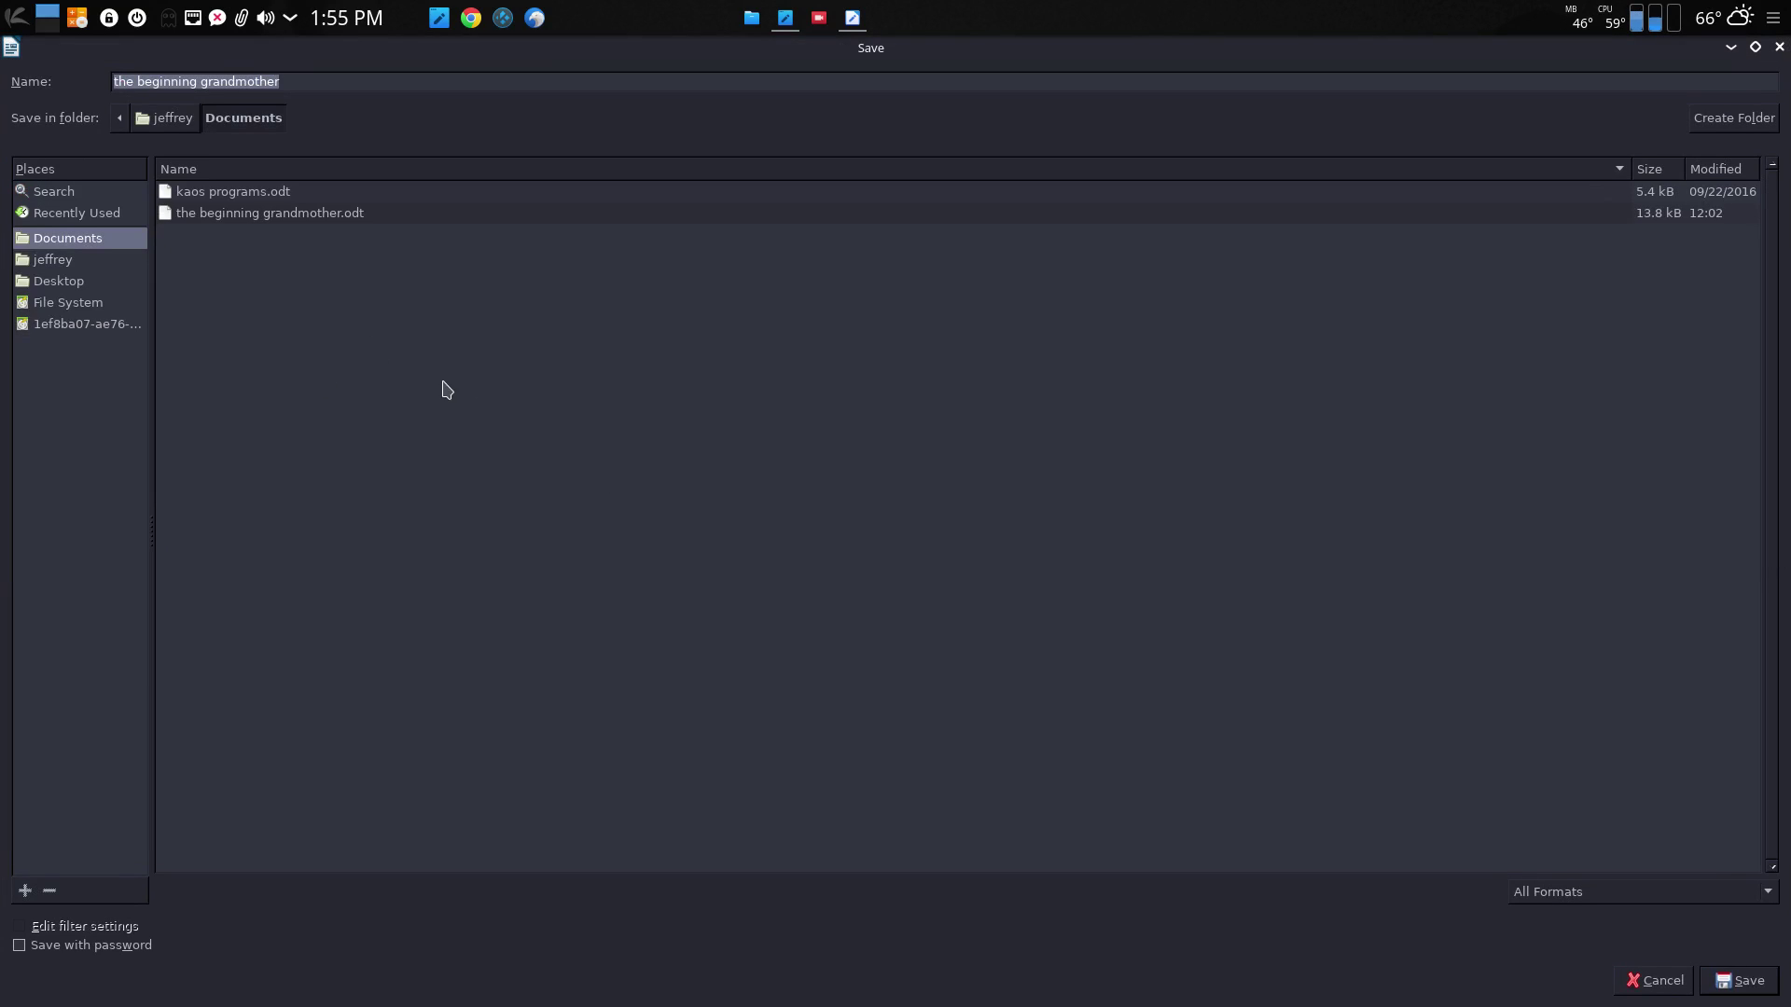
click(1586, 892)
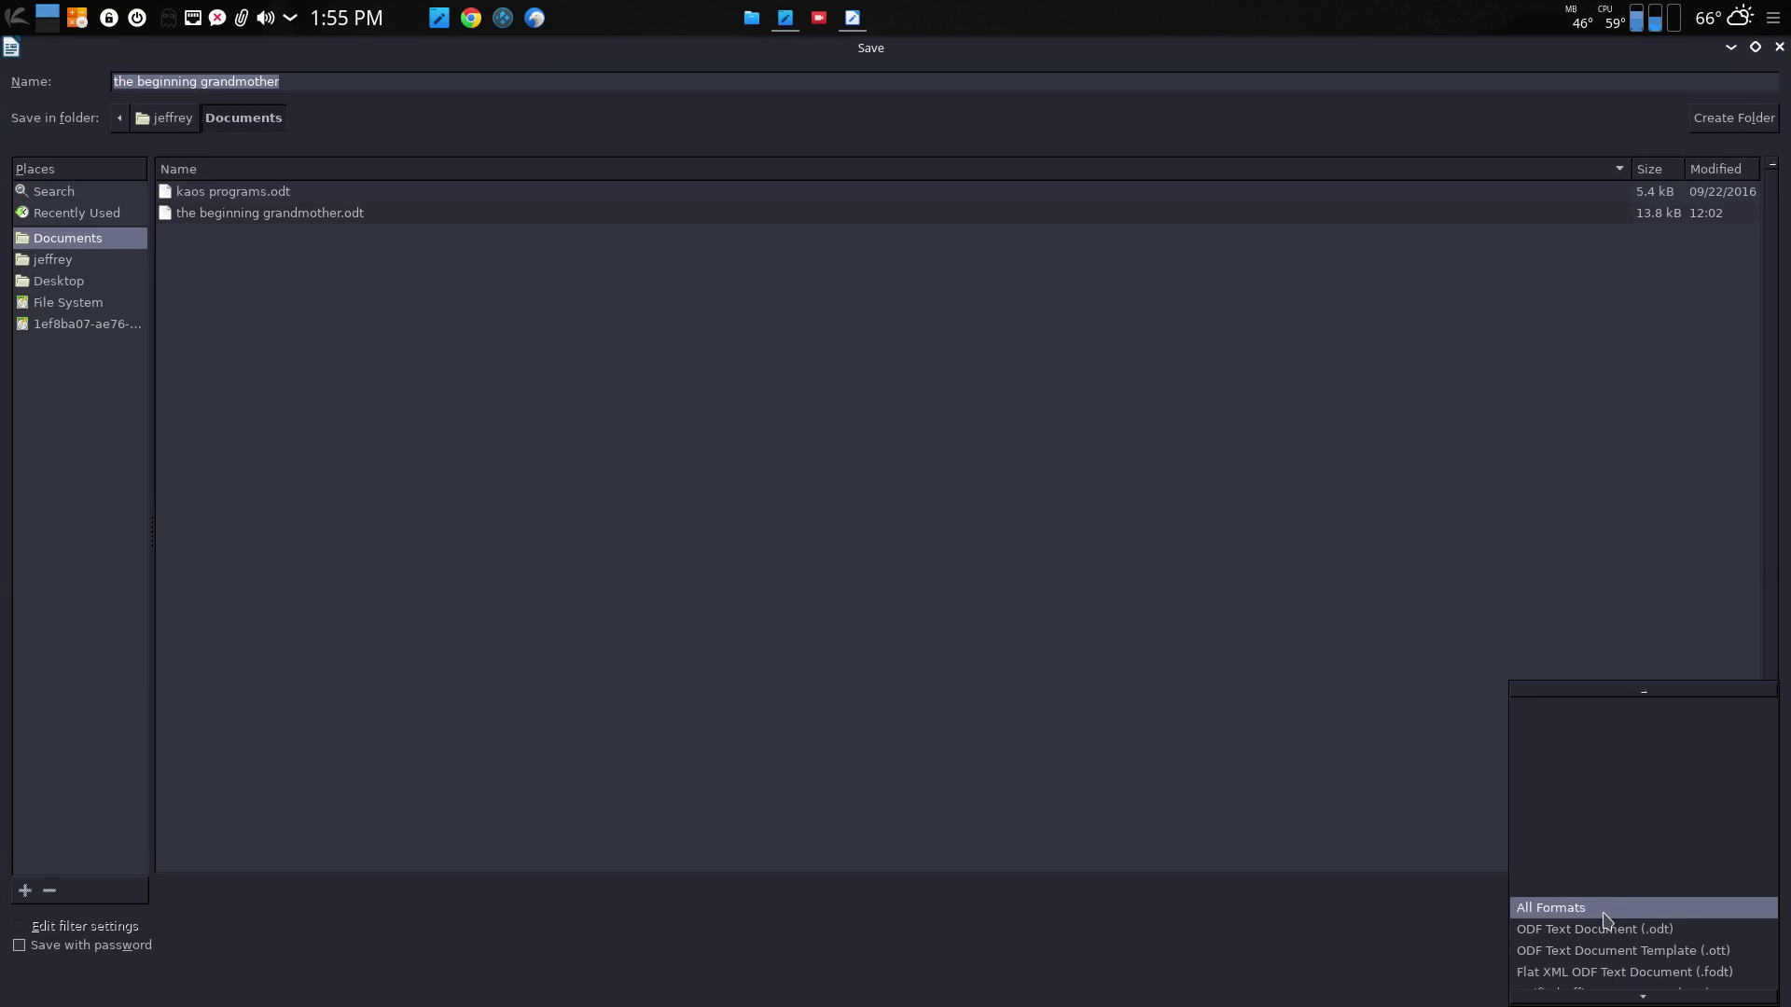
scroll(1623, 912, down, 3)
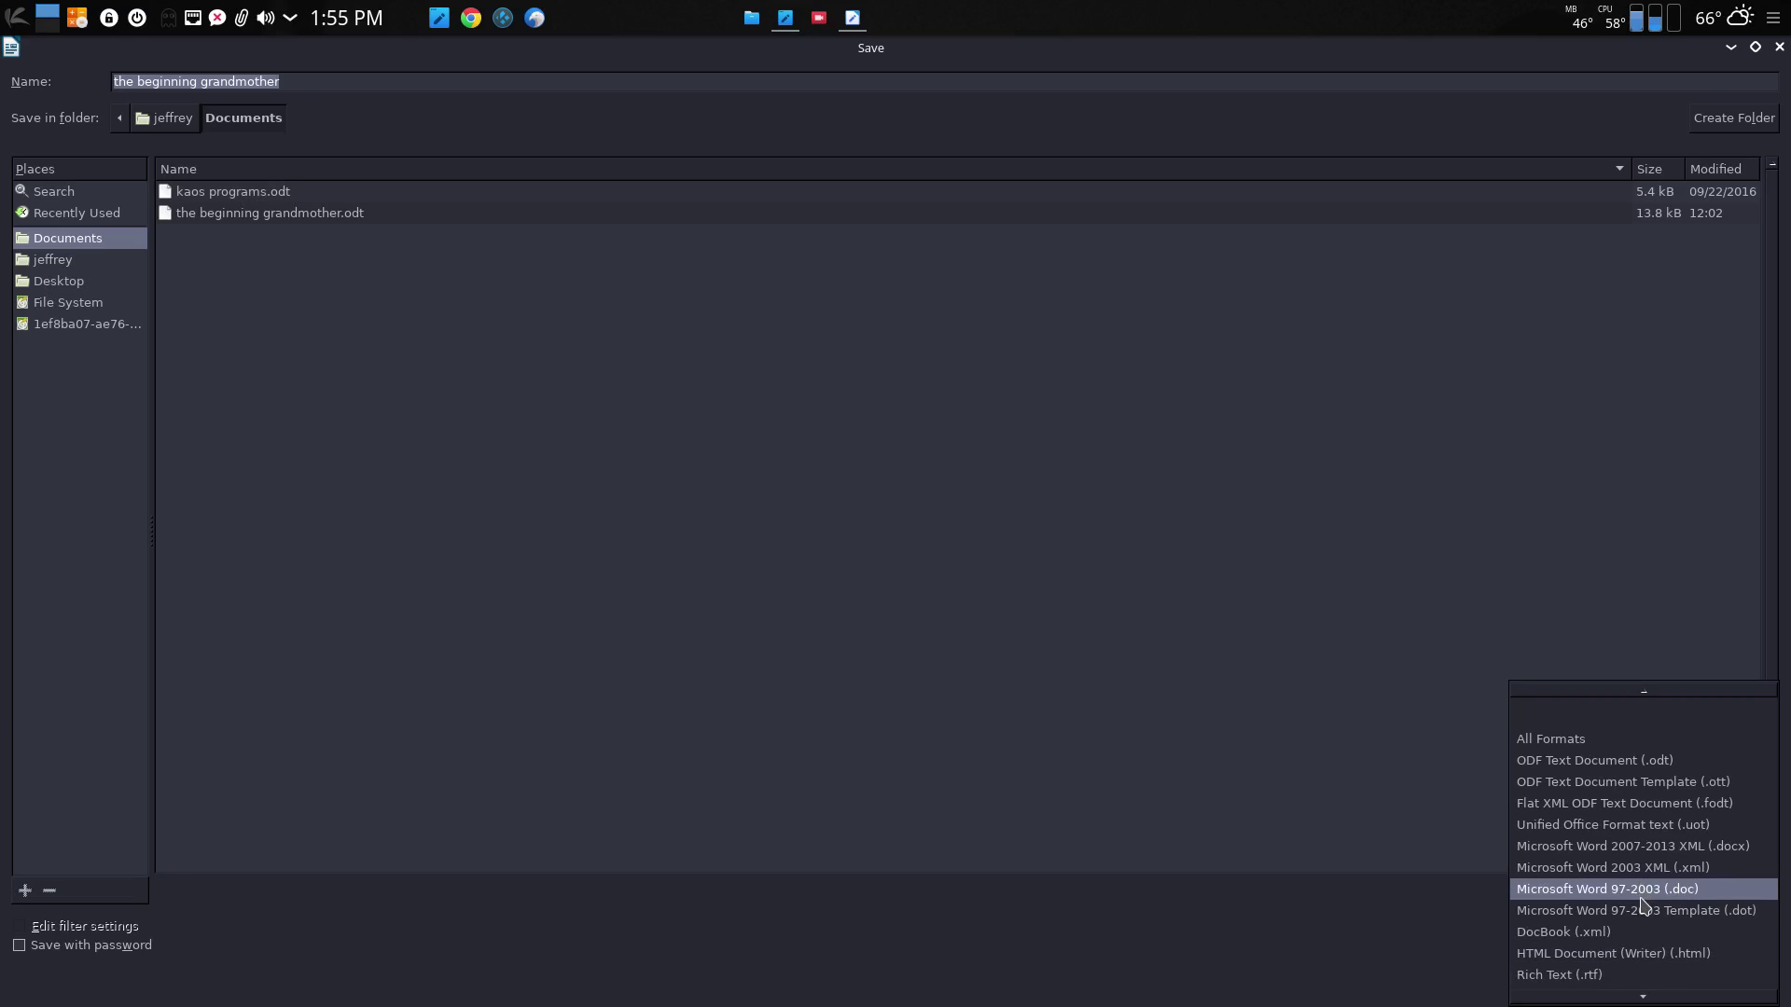
scroll(1643, 904, down, 1)
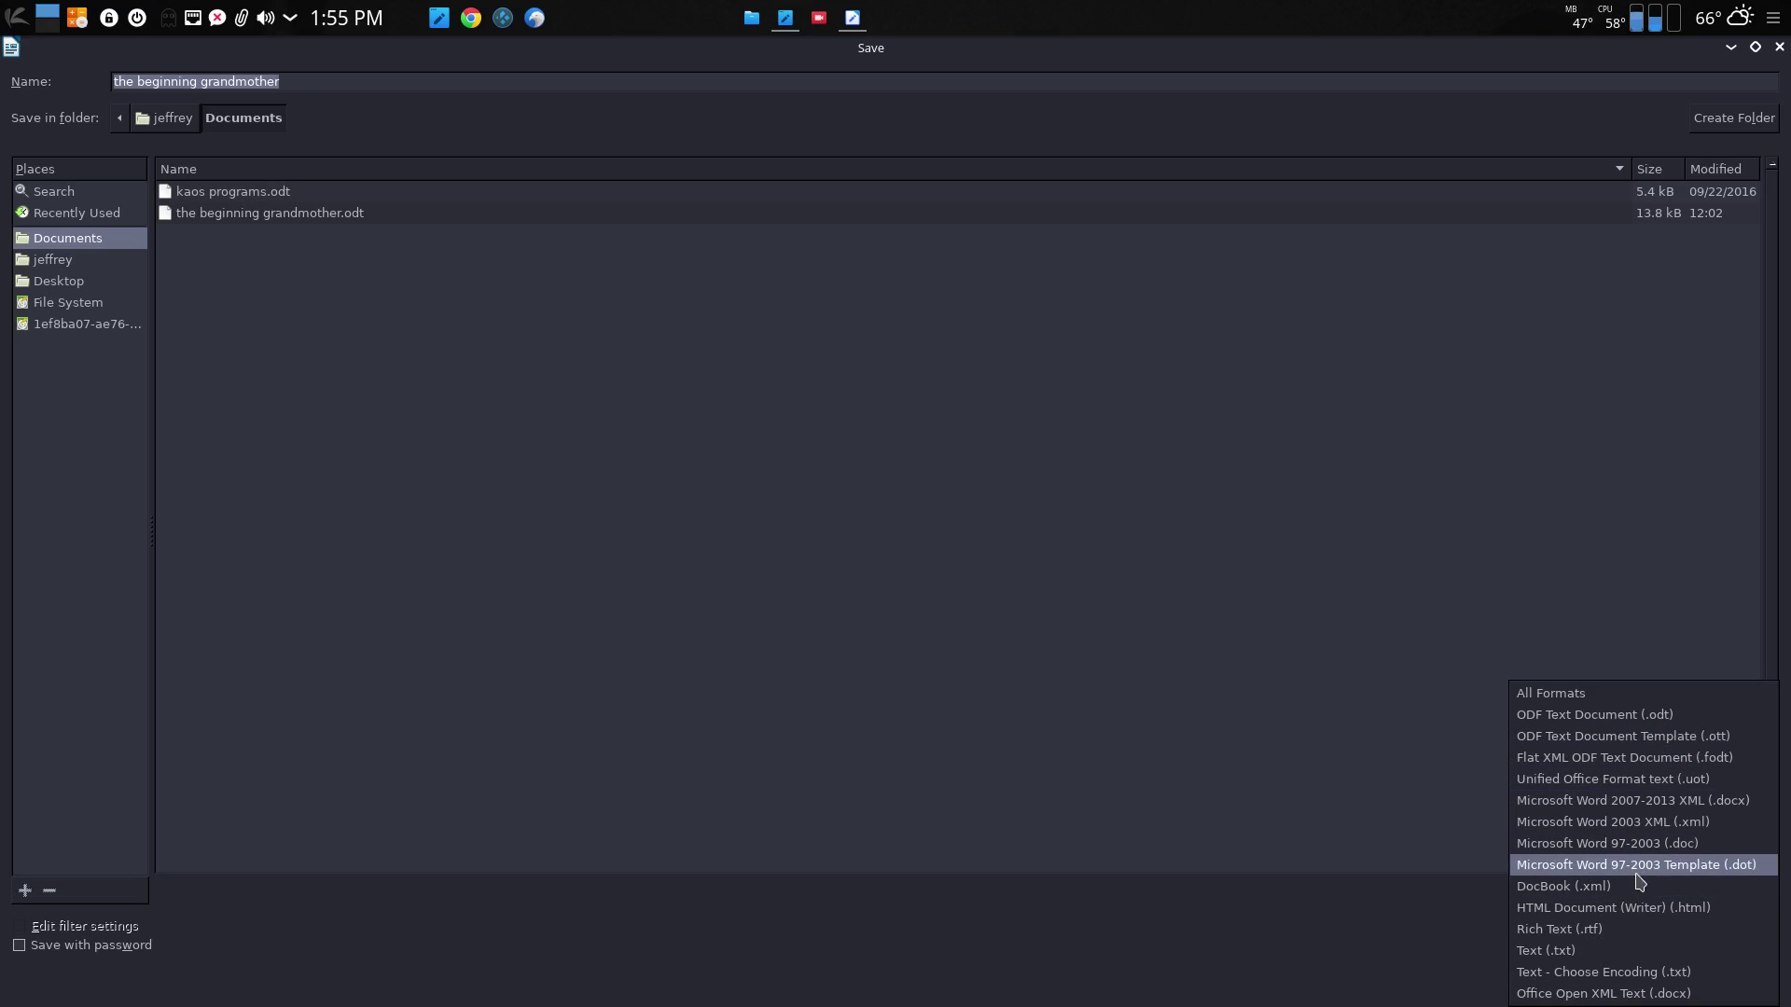
click(1714, 213)
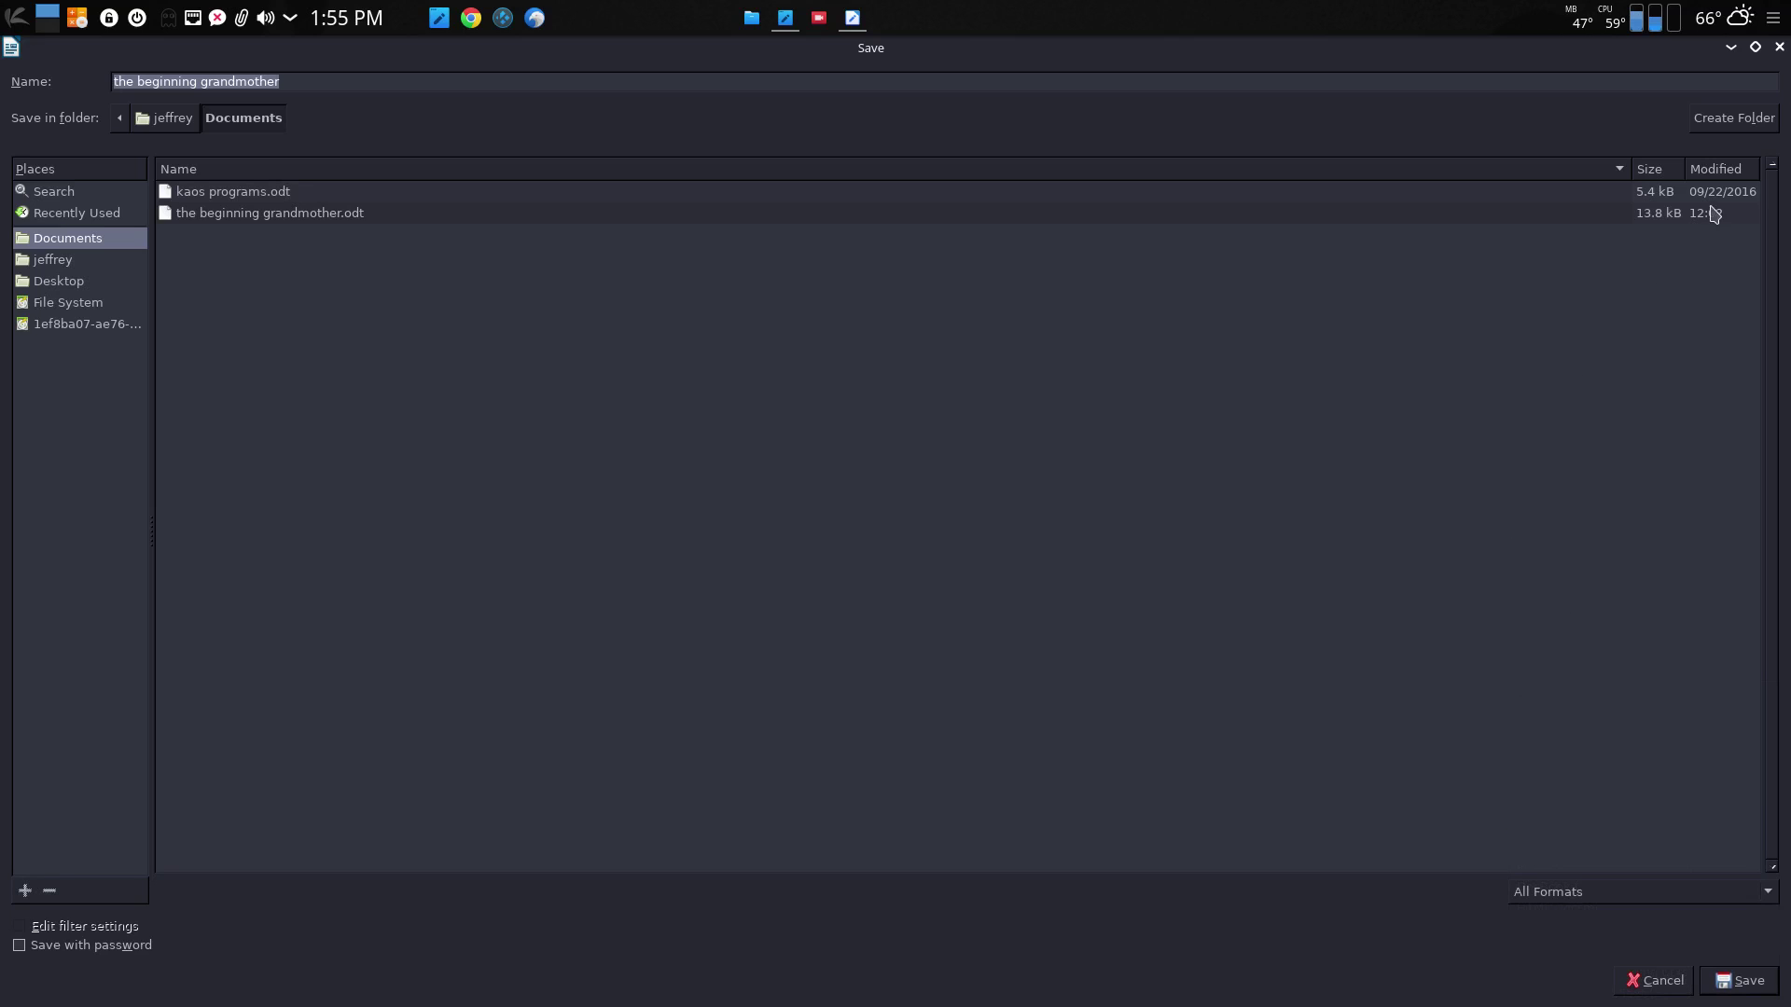
click(1778, 47)
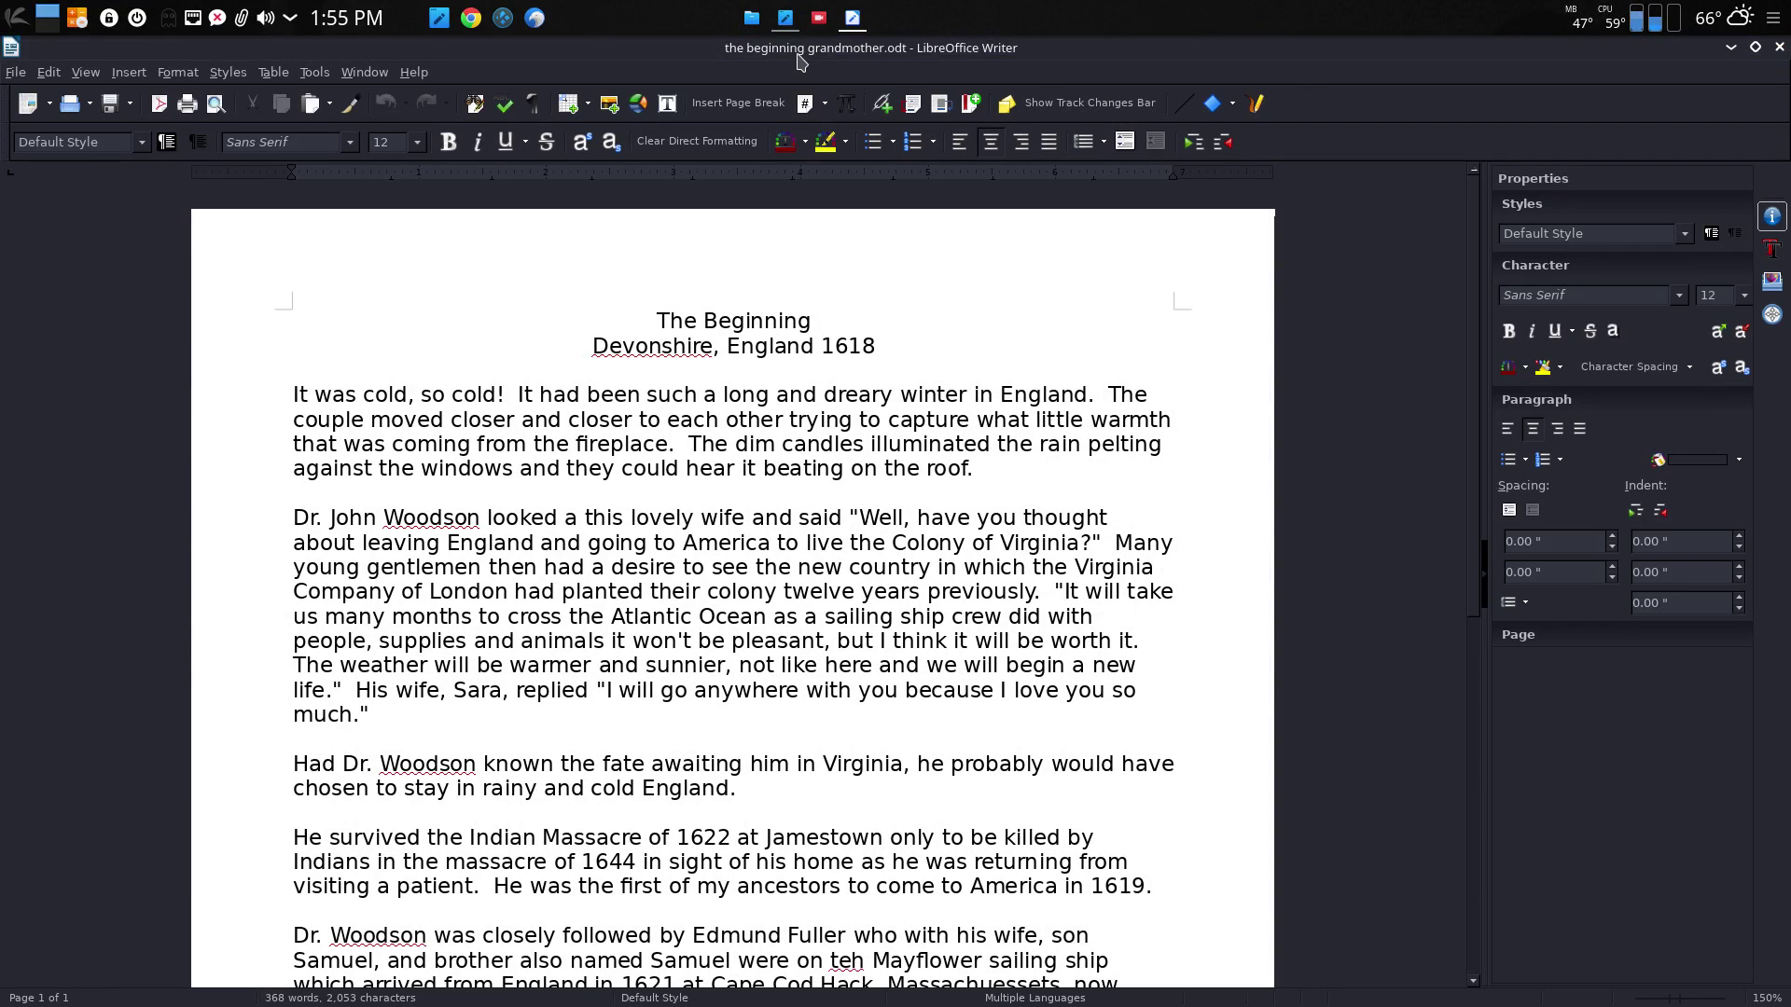
In Calligra Words, browse the Save As Filter format list, then cancel without saving.
click(785, 16)
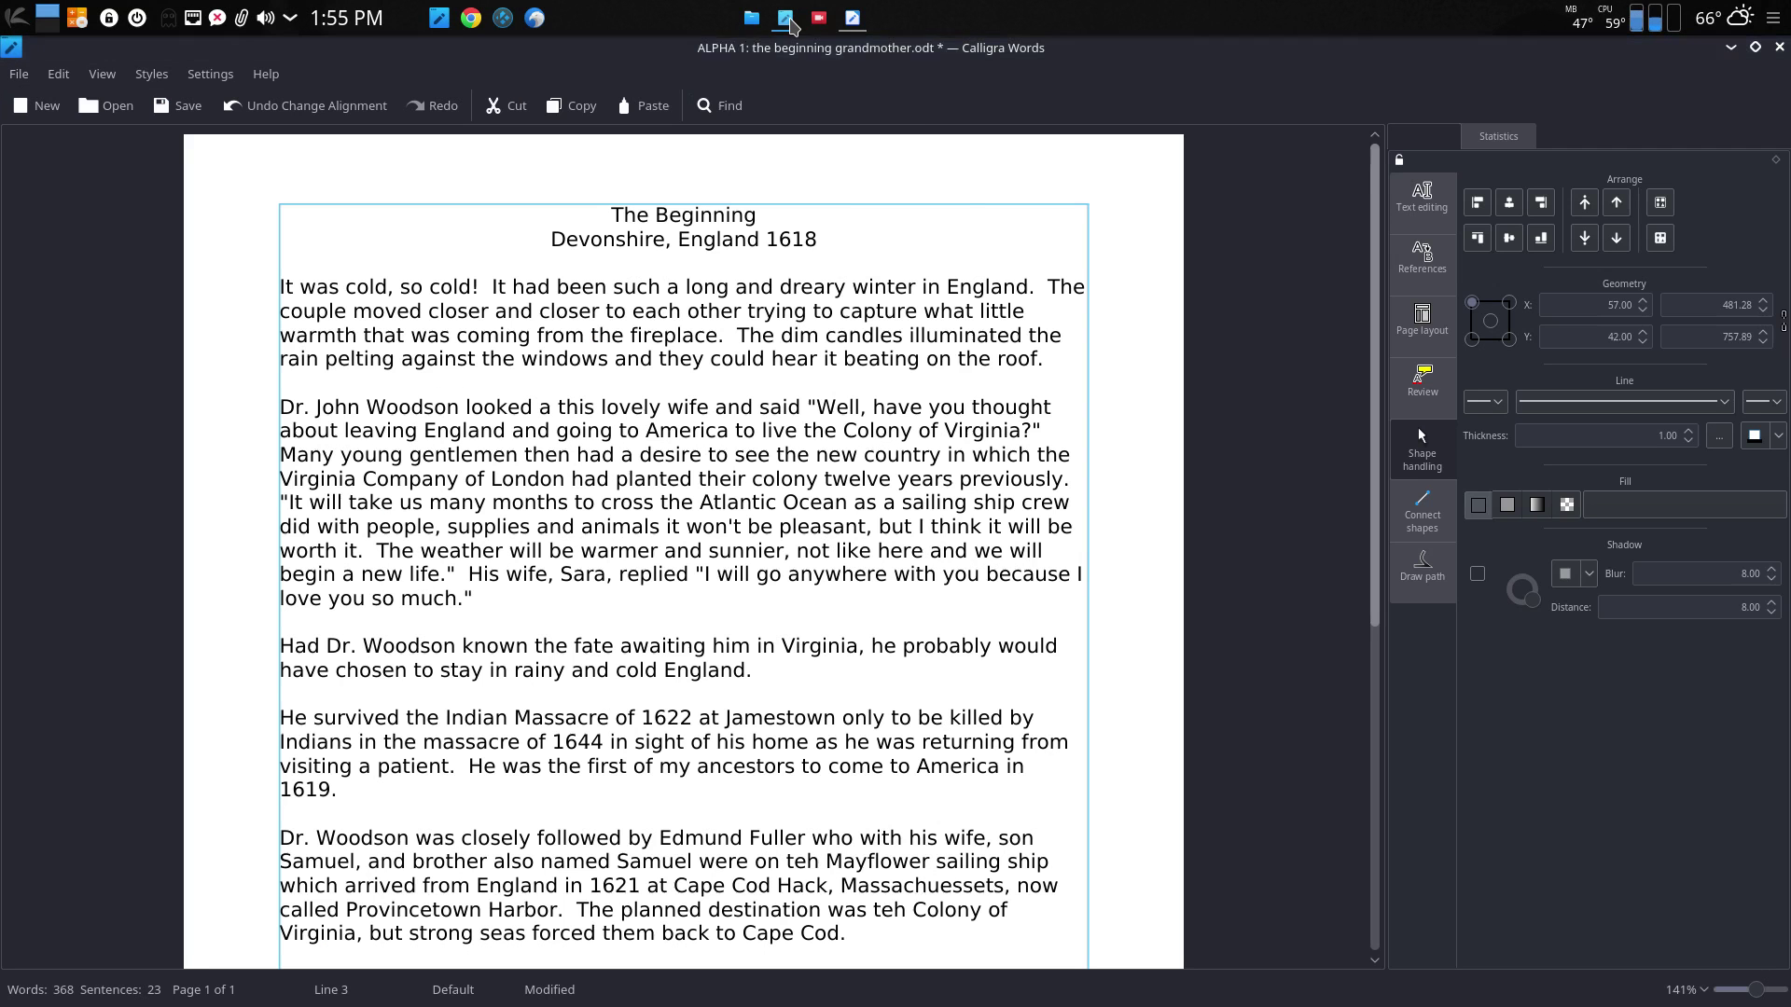
click(18, 74)
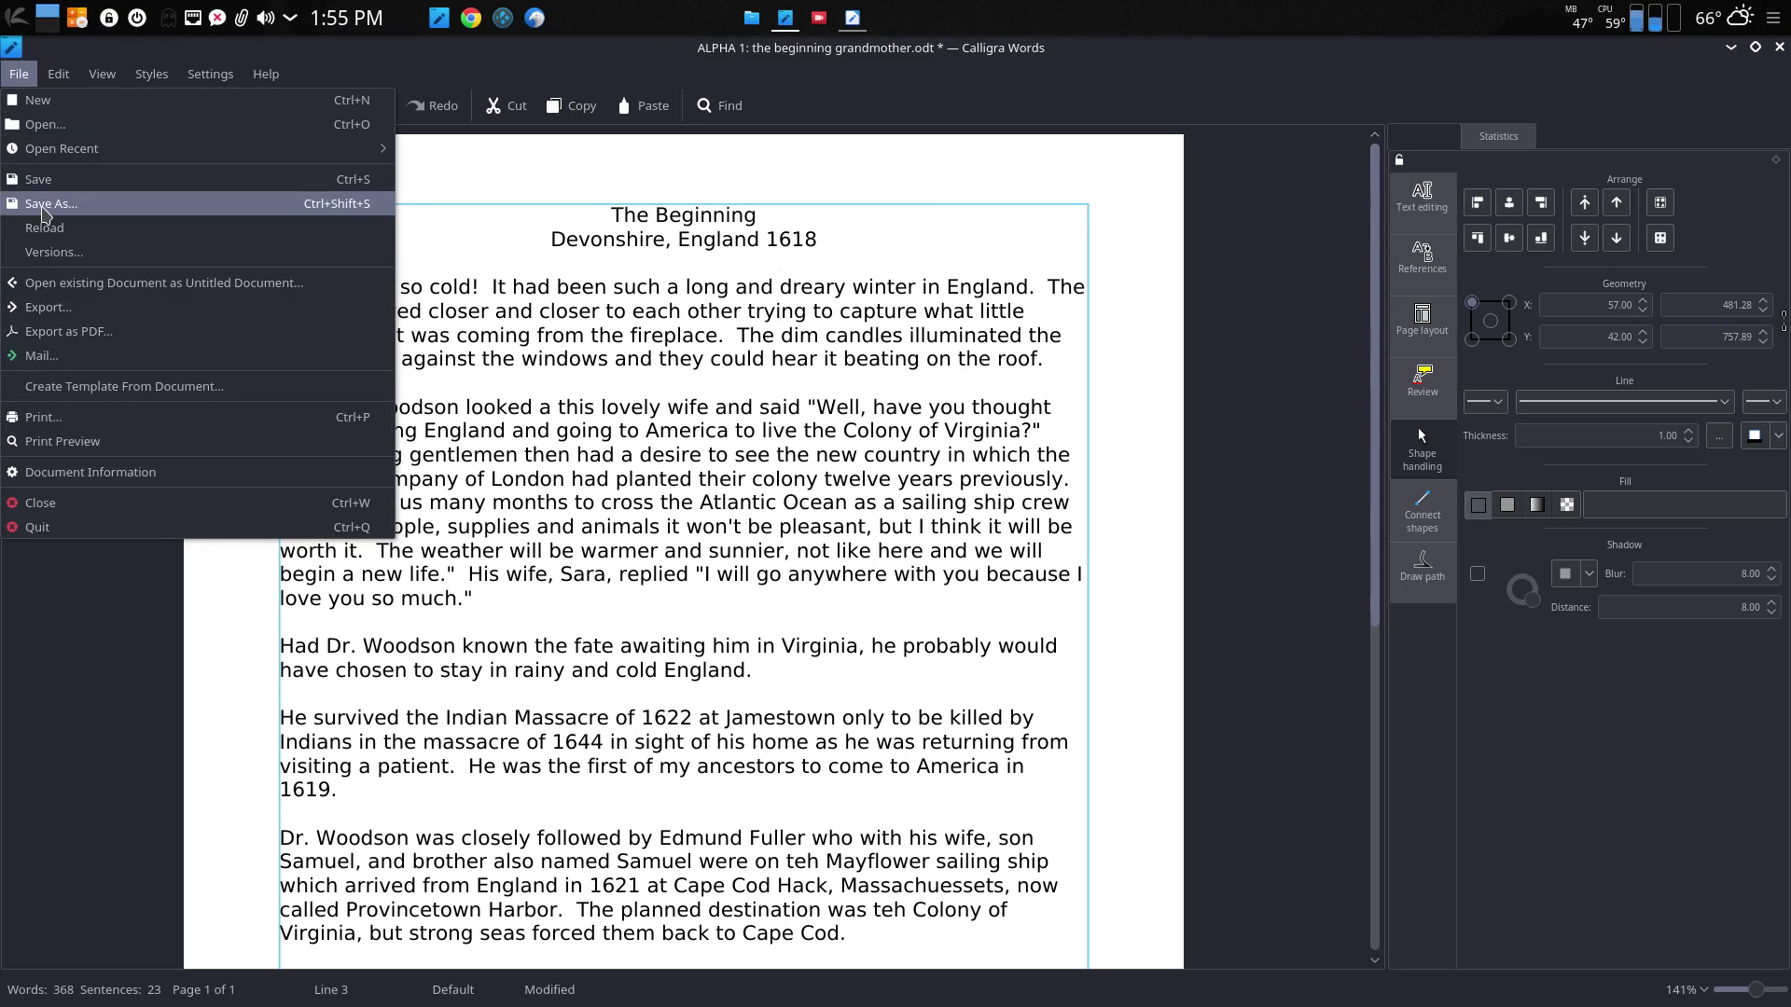
click(46, 213)
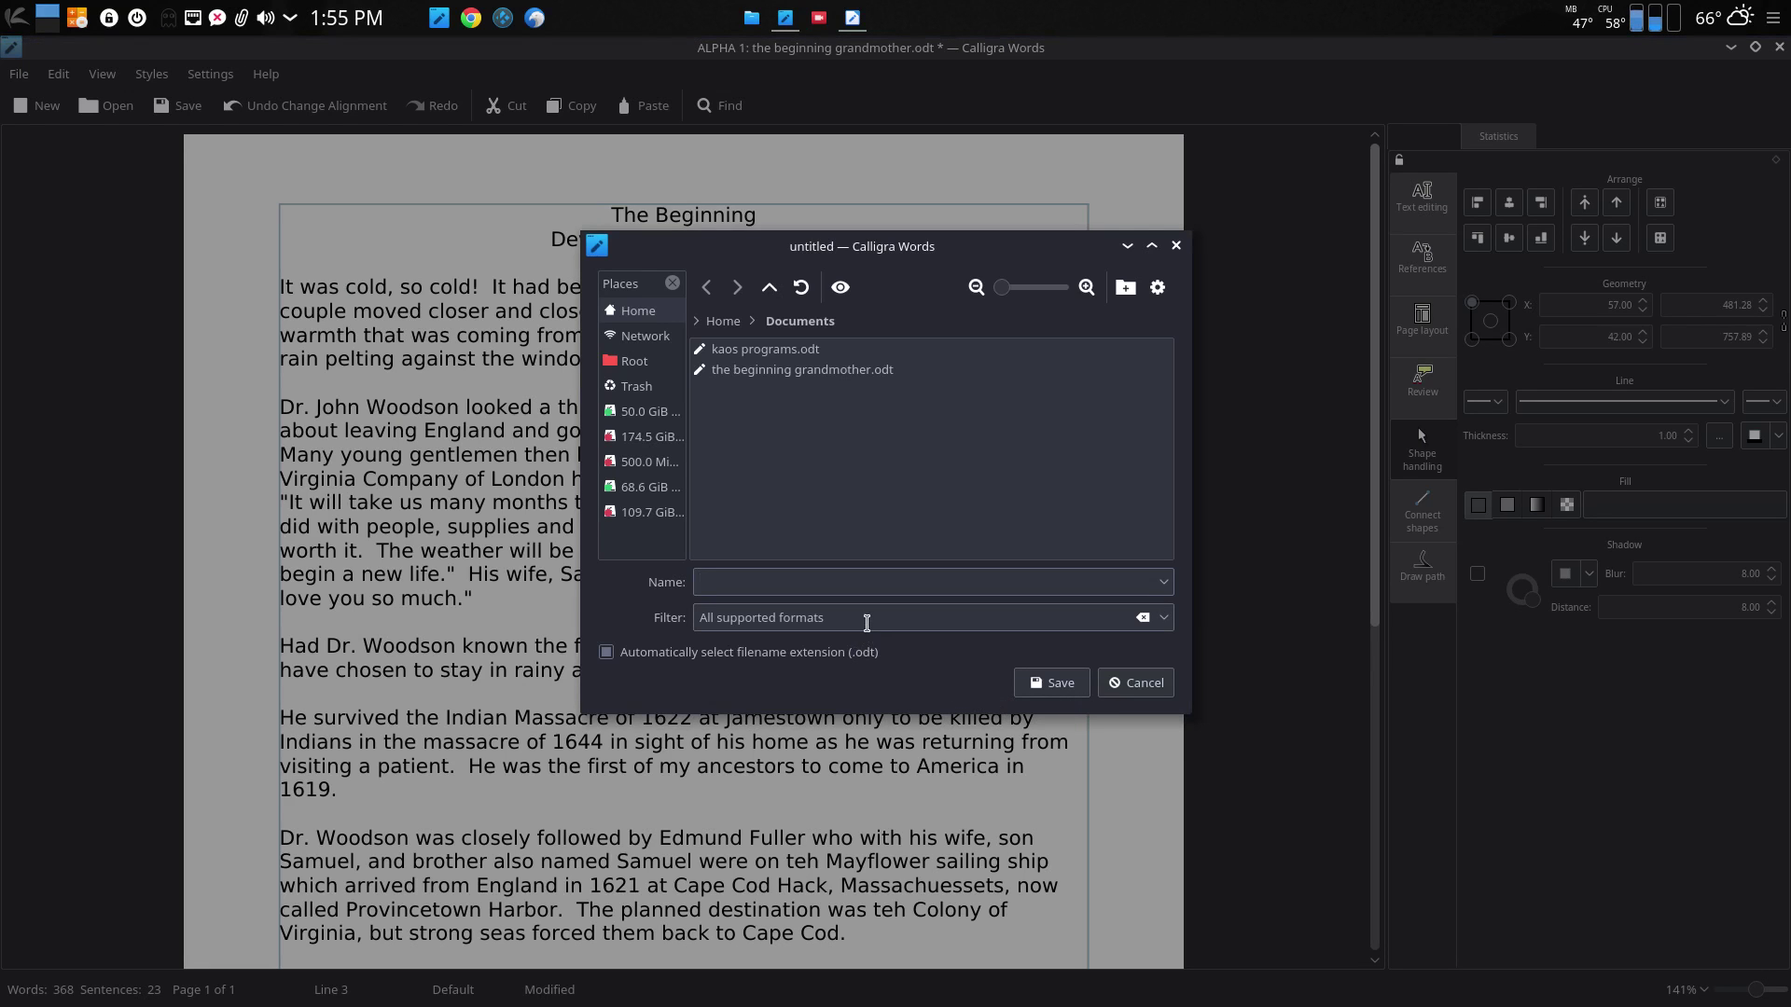
click(1163, 618)
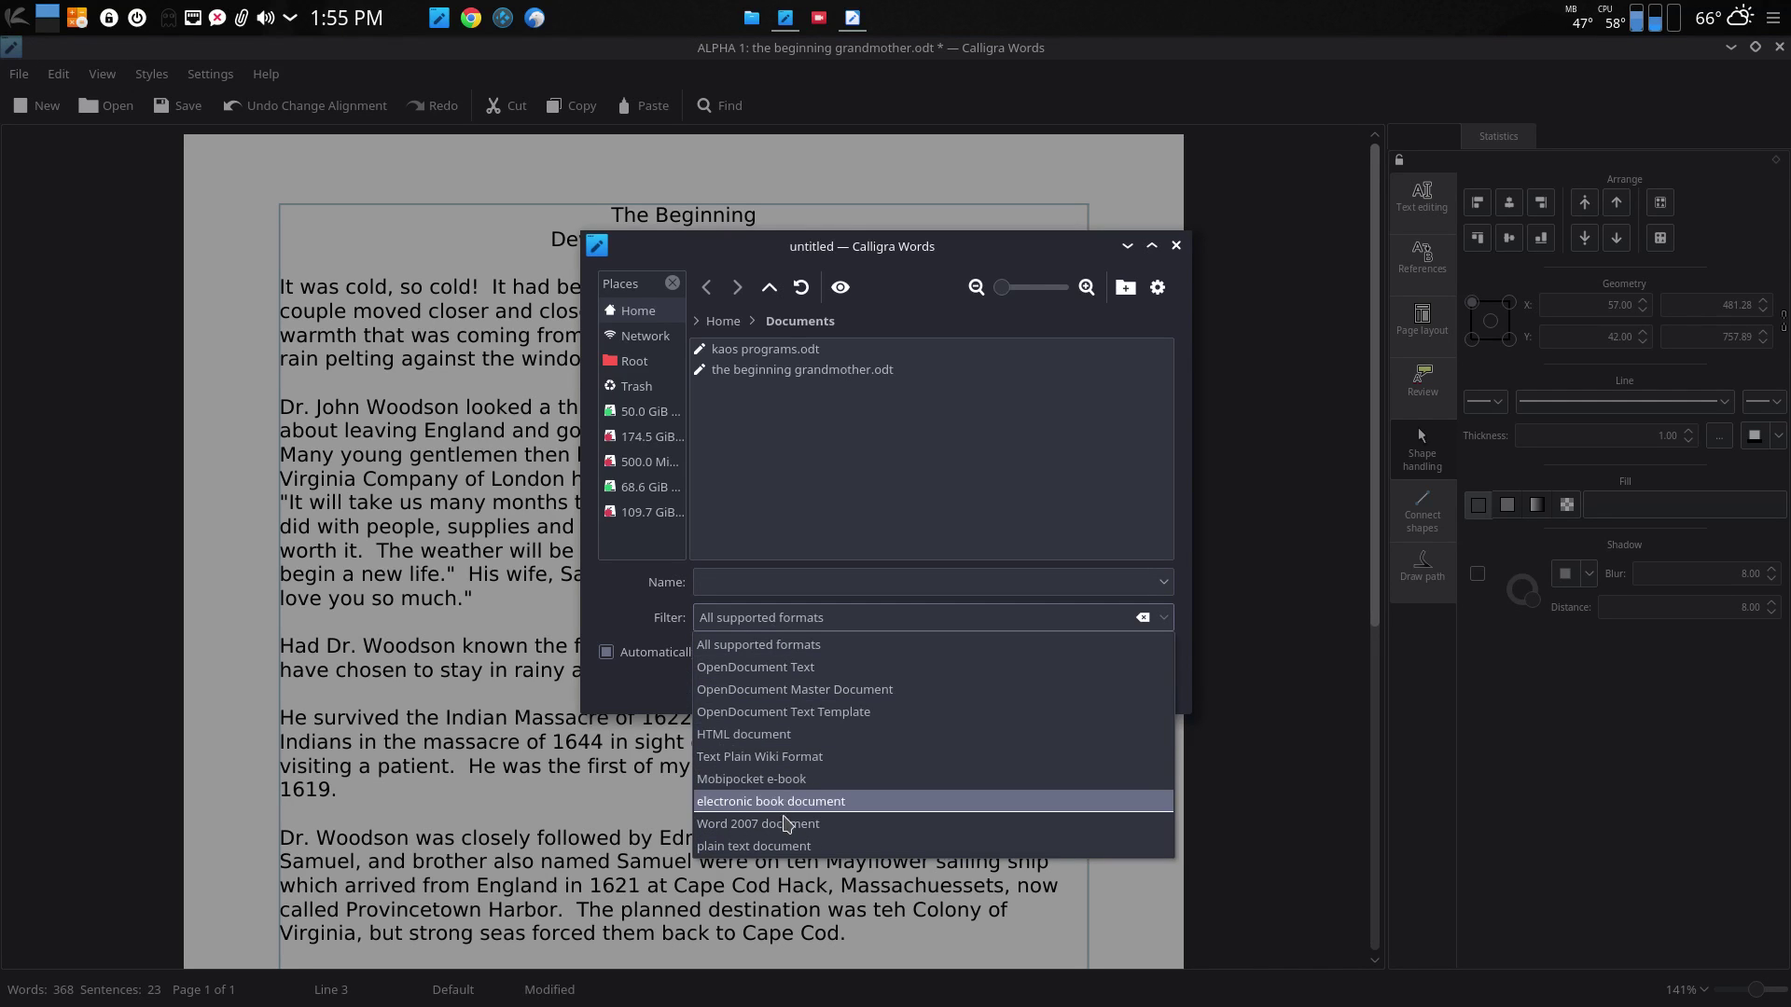
click(888, 491)
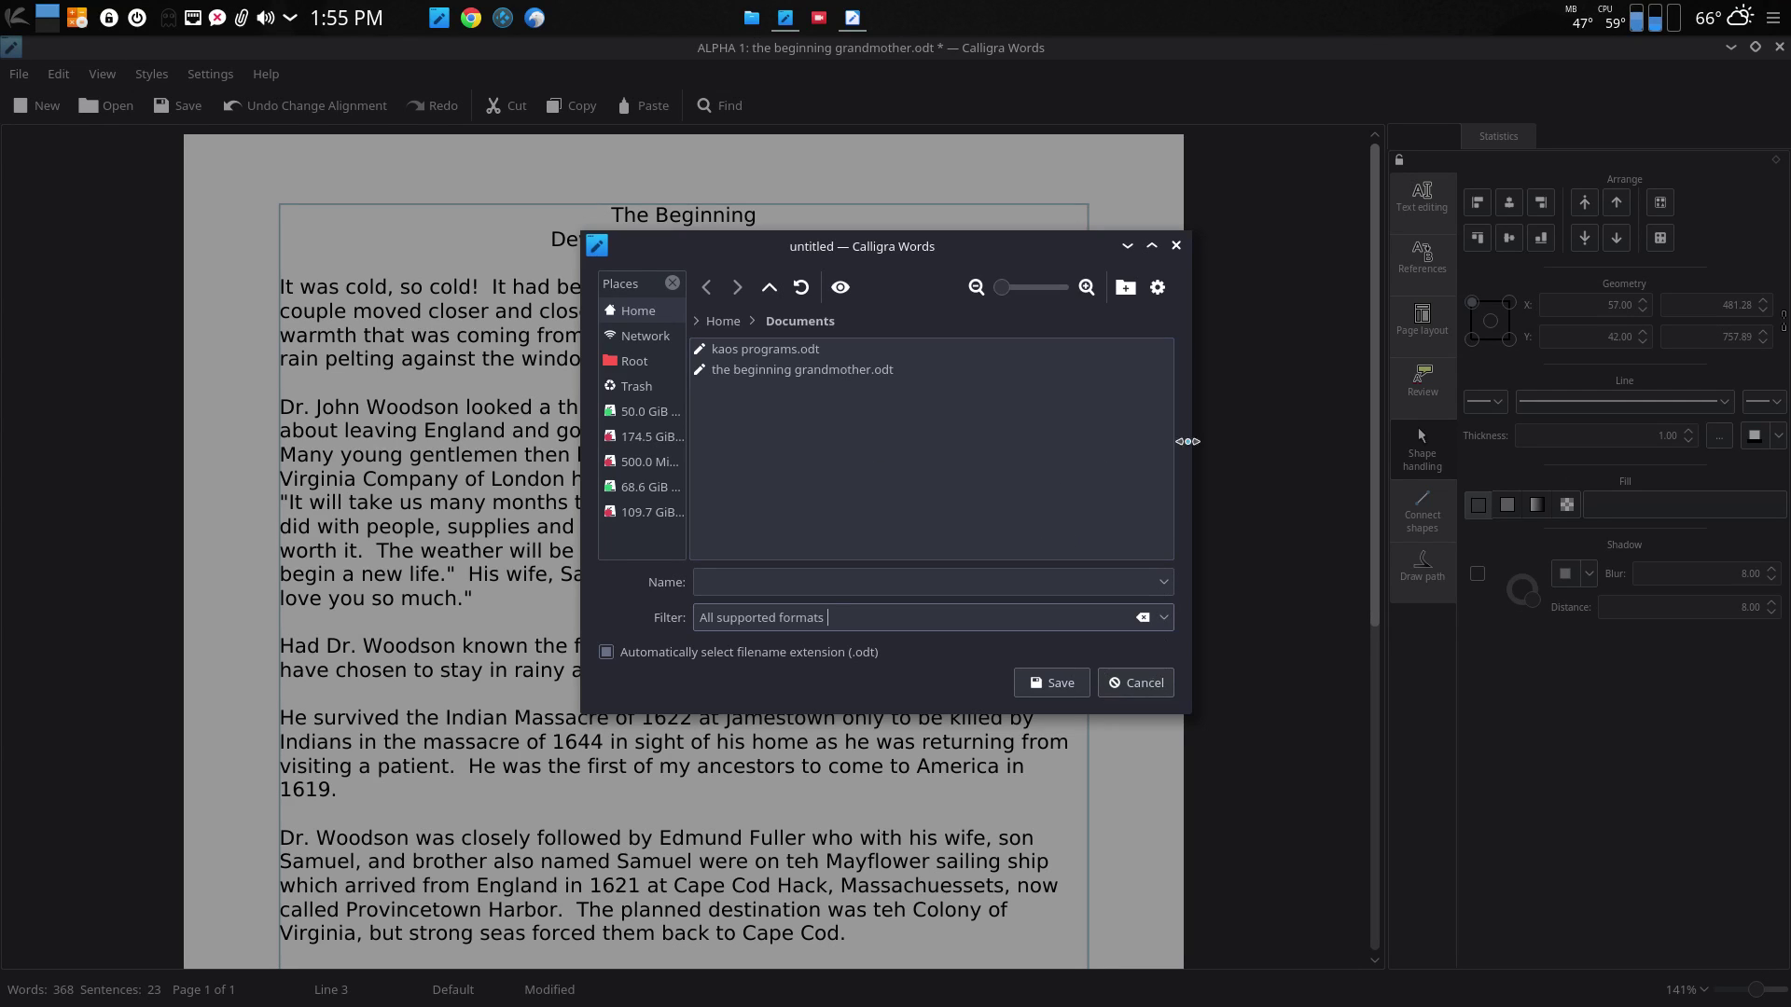
click(1176, 246)
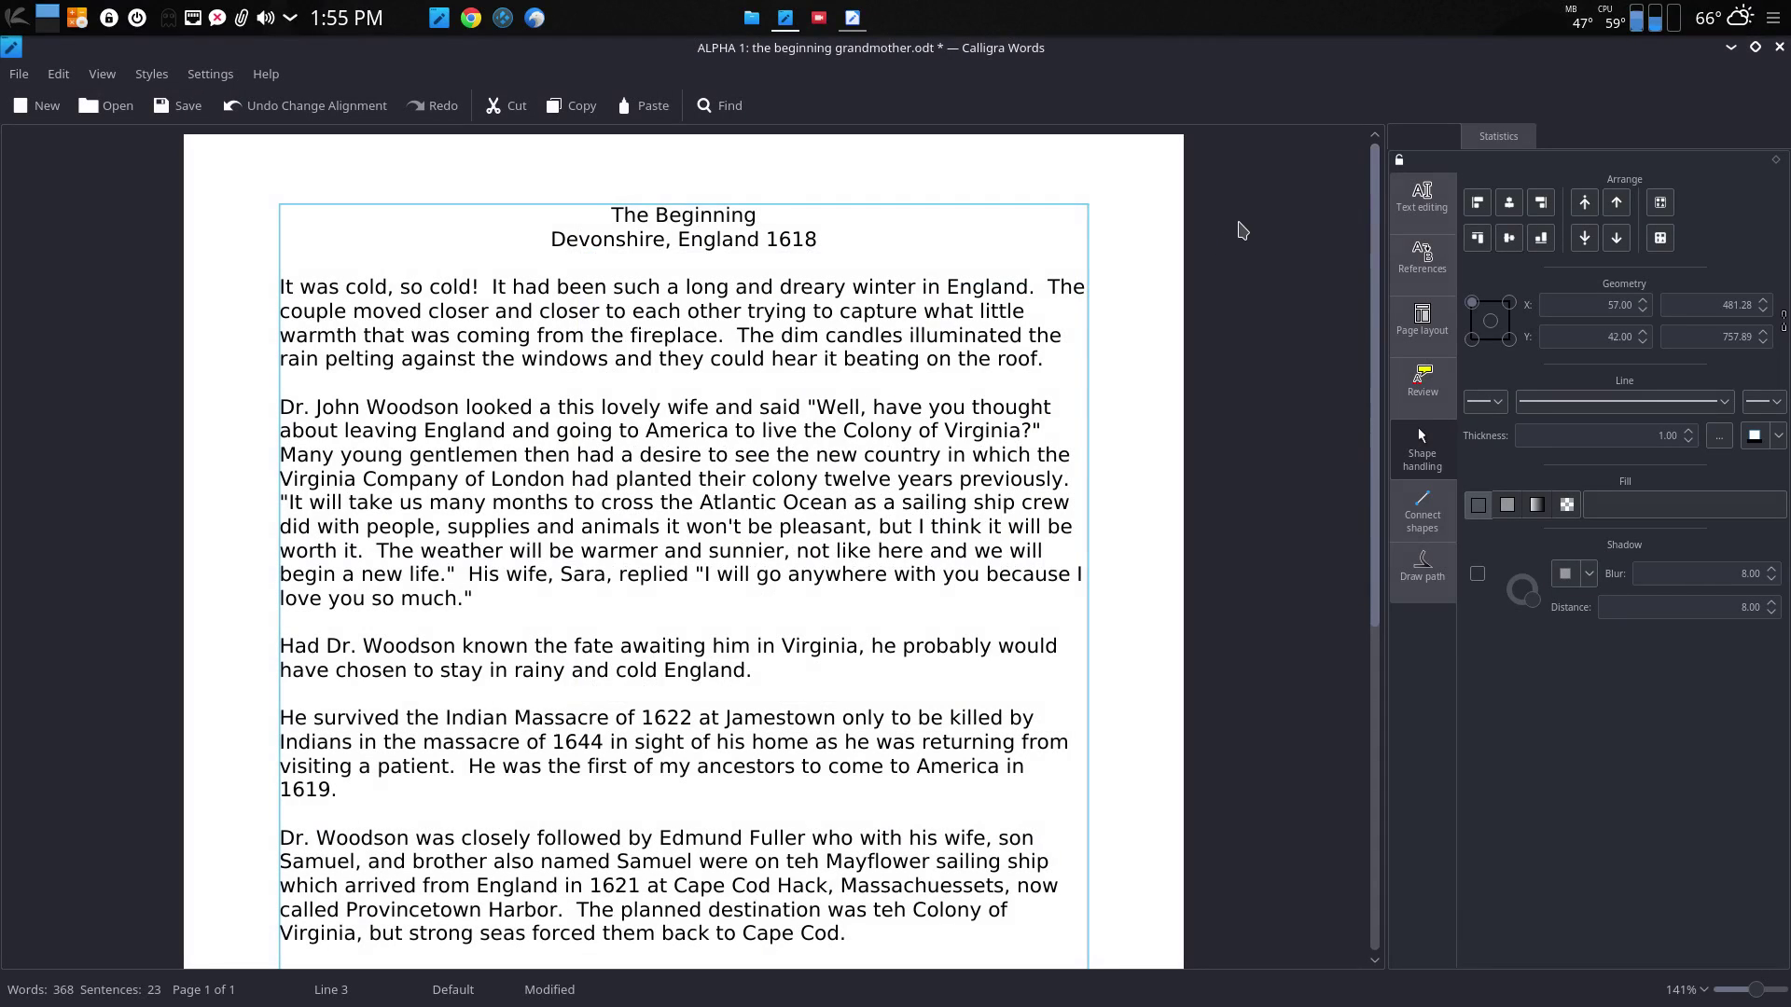